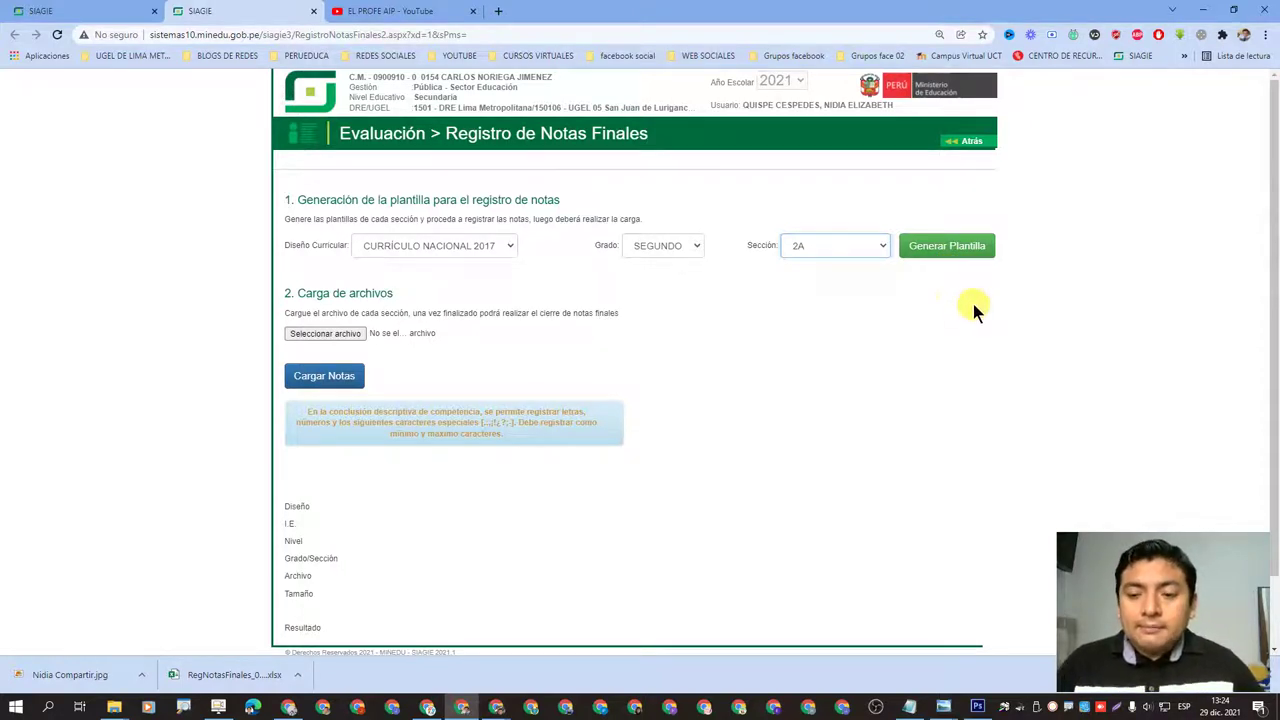
- Generate the final grades template for Segundo, section 2A, and switch to the Descargas folder in File Explorer
{"action": "left_click", "coordinate": [946, 251]}
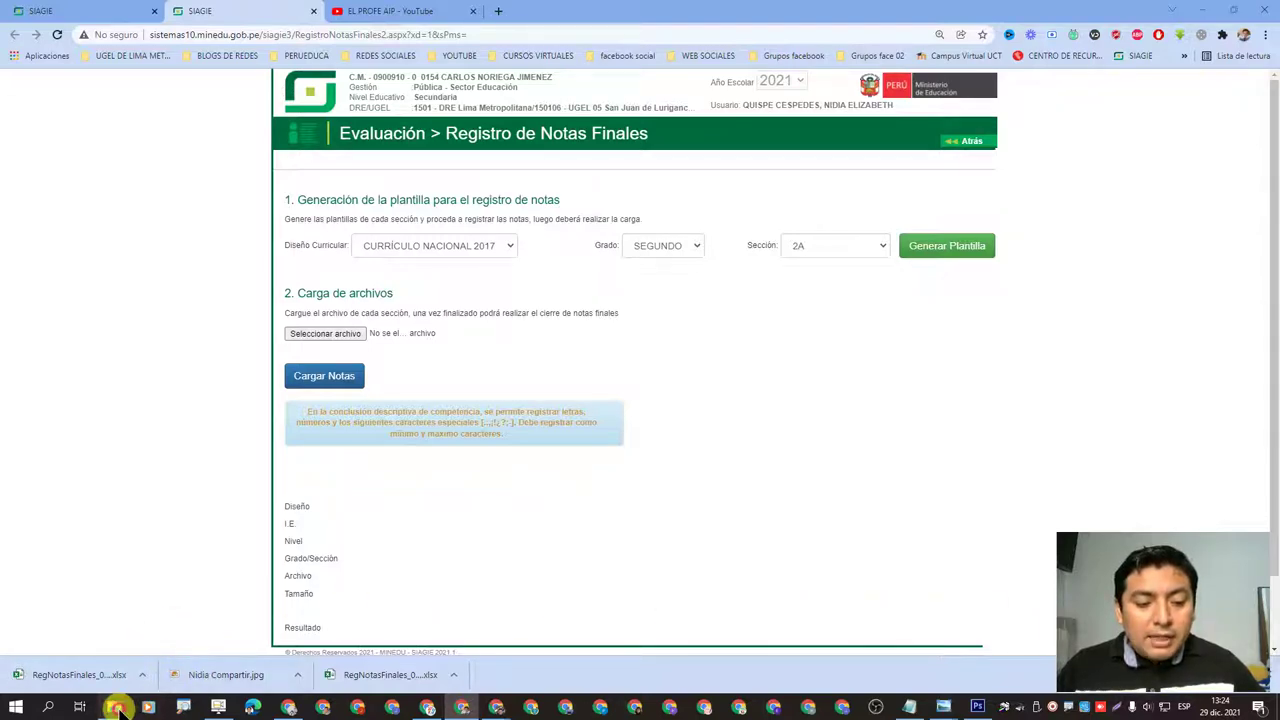
{"action": "mouse_move", "coordinate": [114, 707]}
{"action": "left_click", "coordinate": [93, 645]}
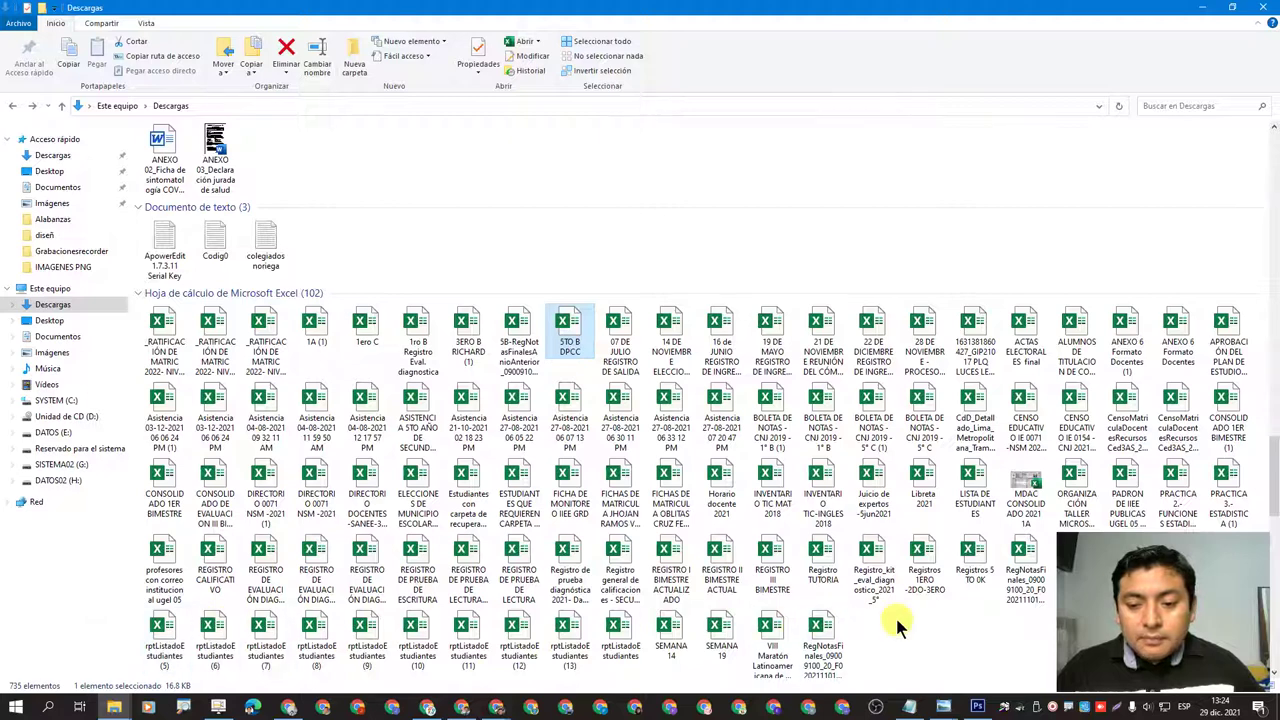
- Rename the filled RegNotasFinales workbook, located just after "Registros 5TO OK", as 2°A
{"action": "scroll", "coordinate": [896, 614], "scroll_direction": "down", "scroll_amount": 2}
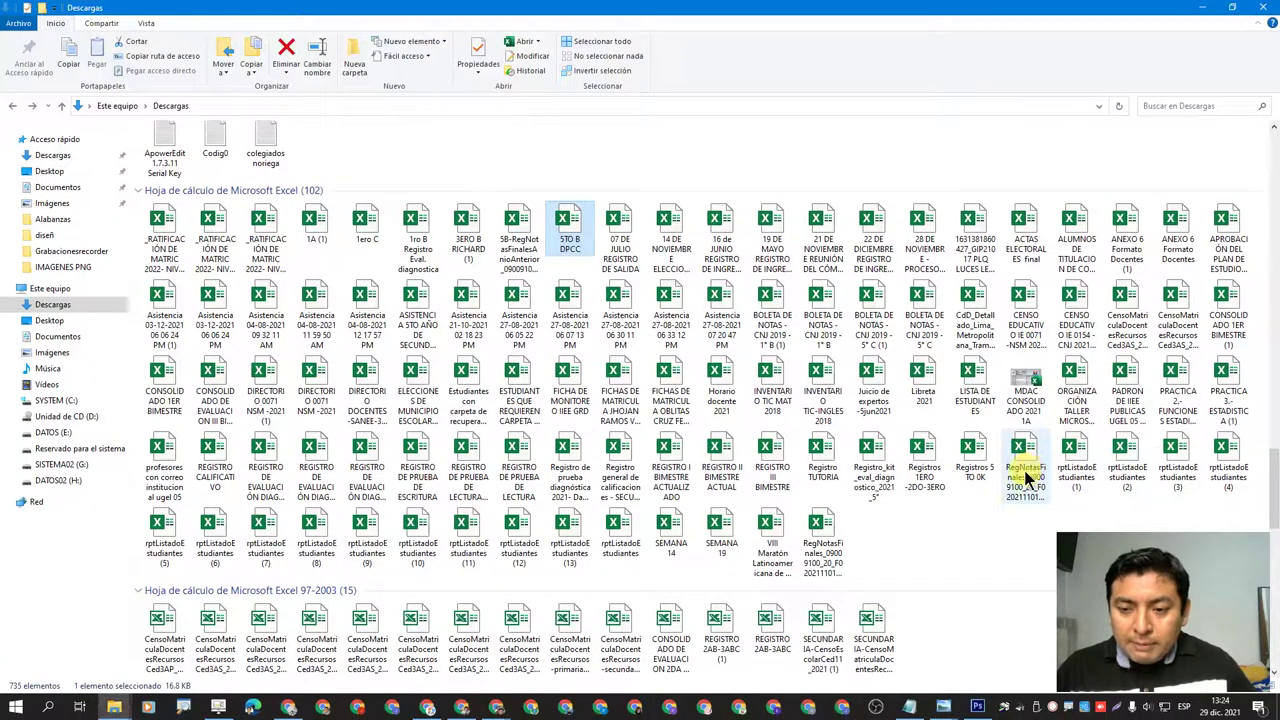
{"action": "left_click", "coordinate": [1025, 478]}
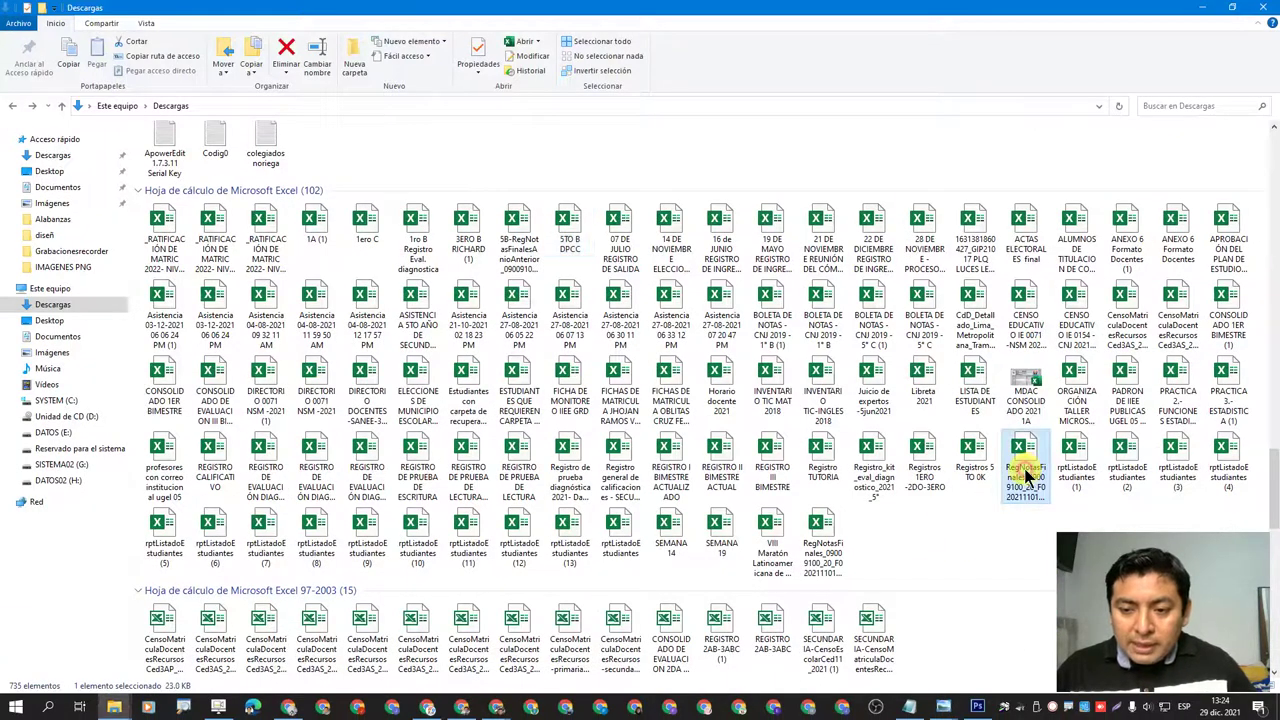
{"action": "left_click", "coordinate": [1025, 478]}
{"action": "key", "text": "BackSpace"}
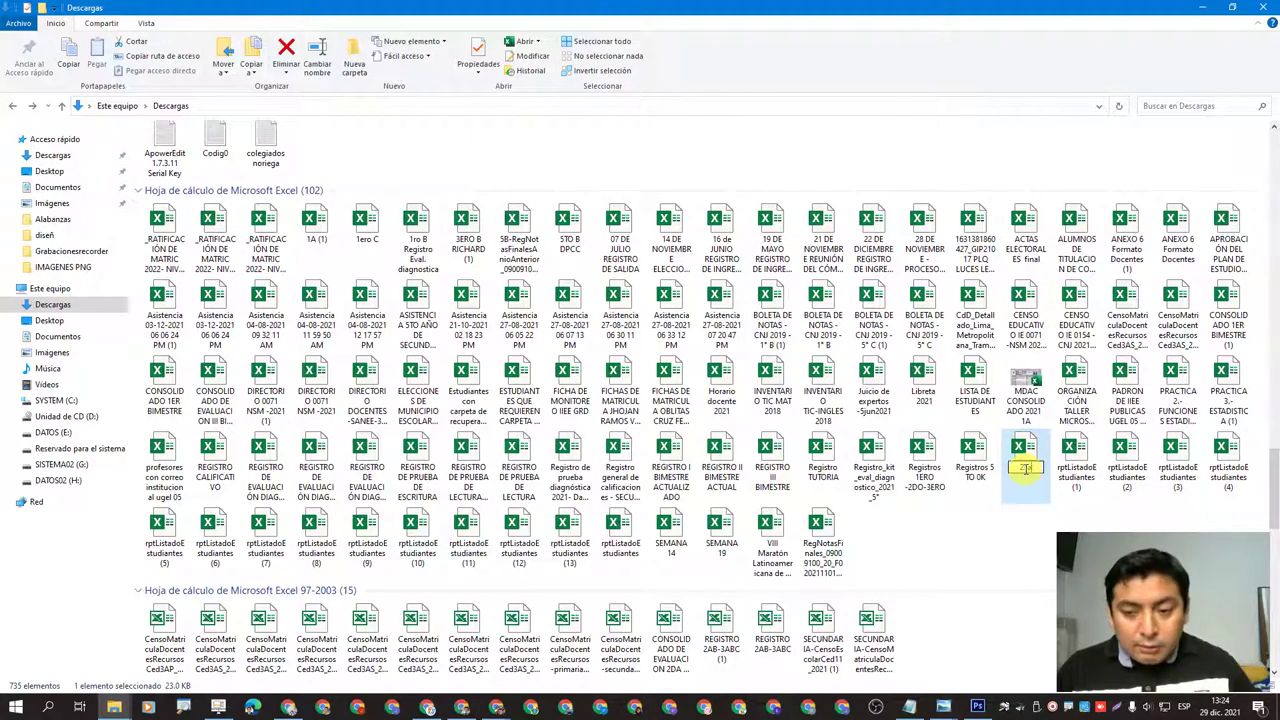
{"action": "type", "text": "2°a"}
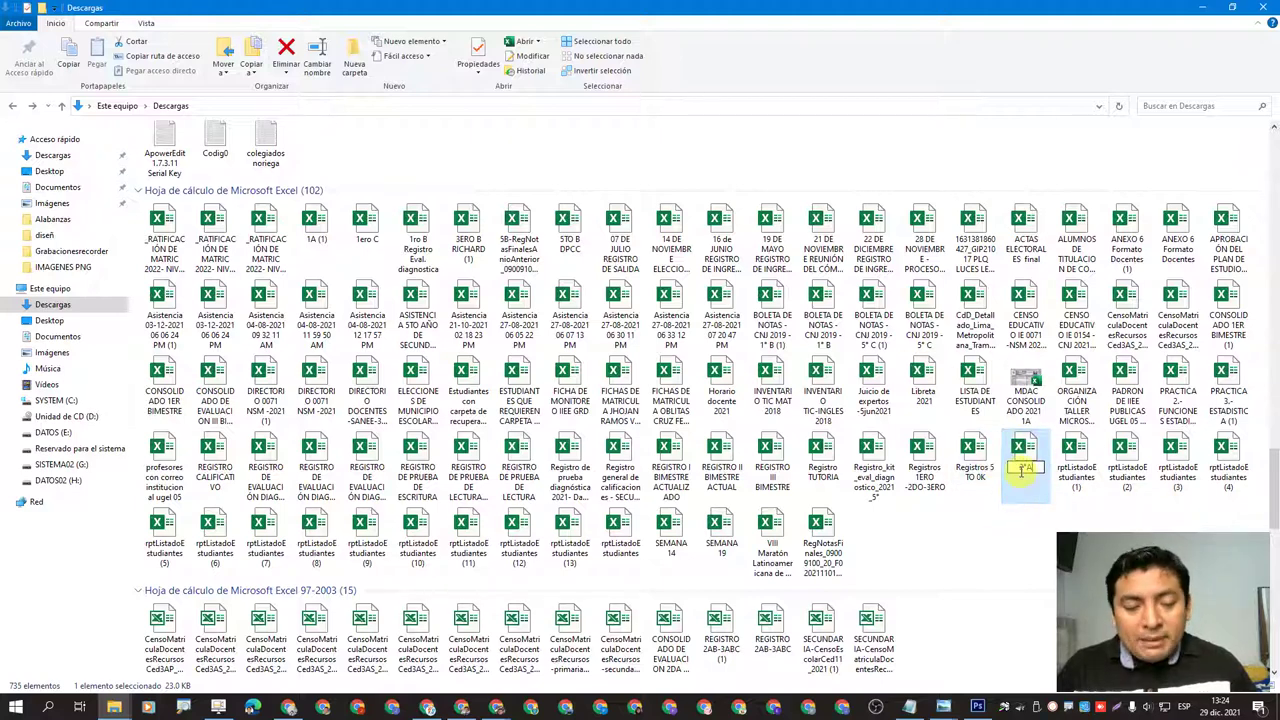
{"action": "key", "text": "Return"}
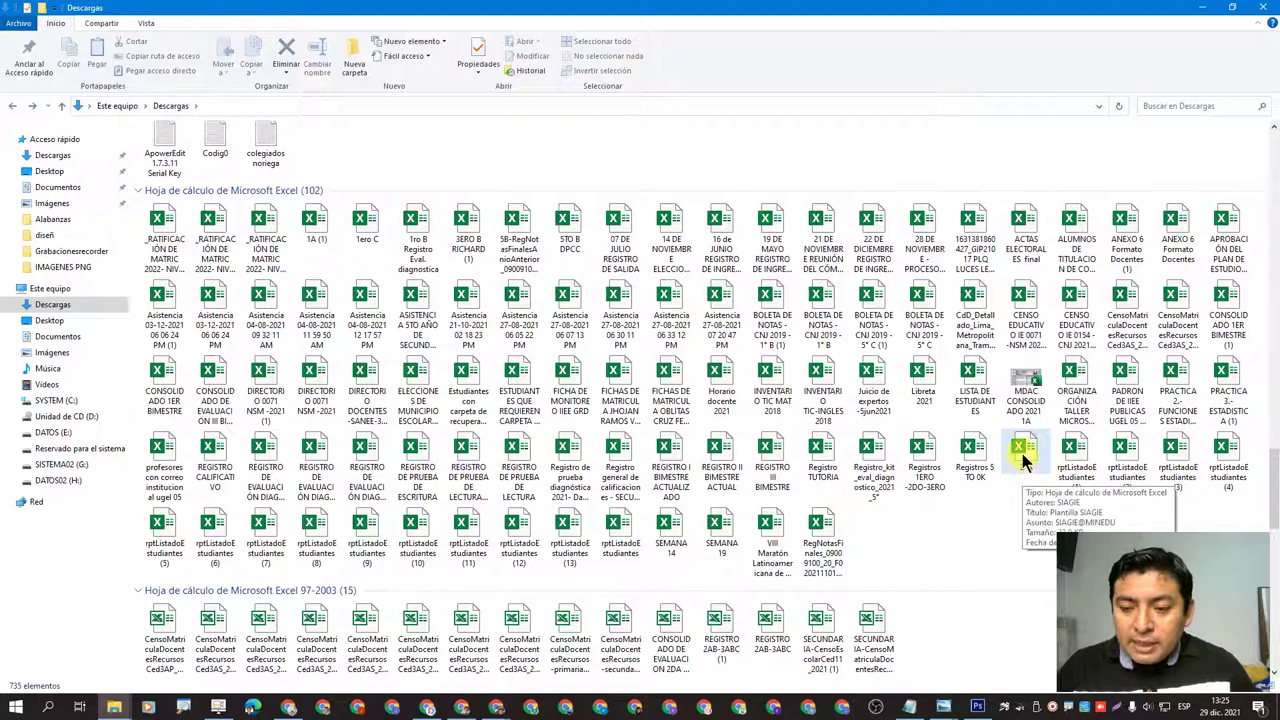
- Open the 2°A workbook and look through its Generalidades, INGL, GEST AUTO, DESEN TIC and Comentario General sheets
{"action": "double_click", "coordinate": [1022, 458]}
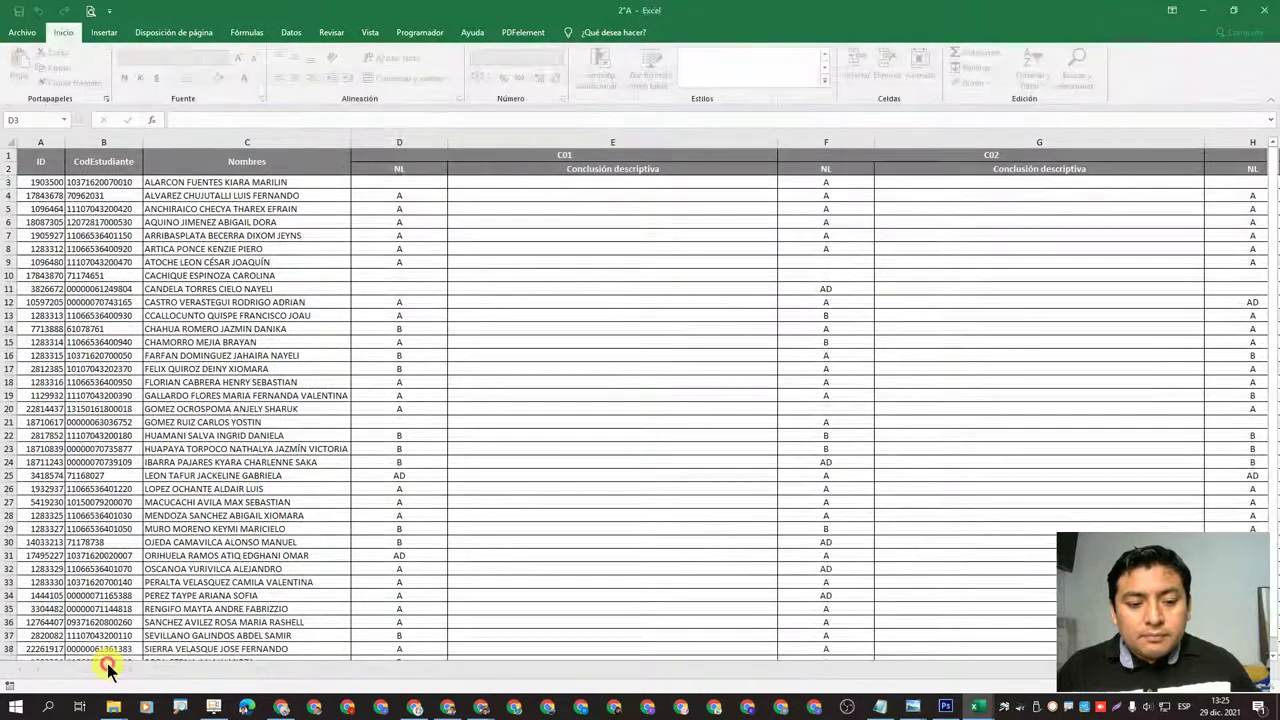
{"action": "left_click", "coordinate": [103, 668]}
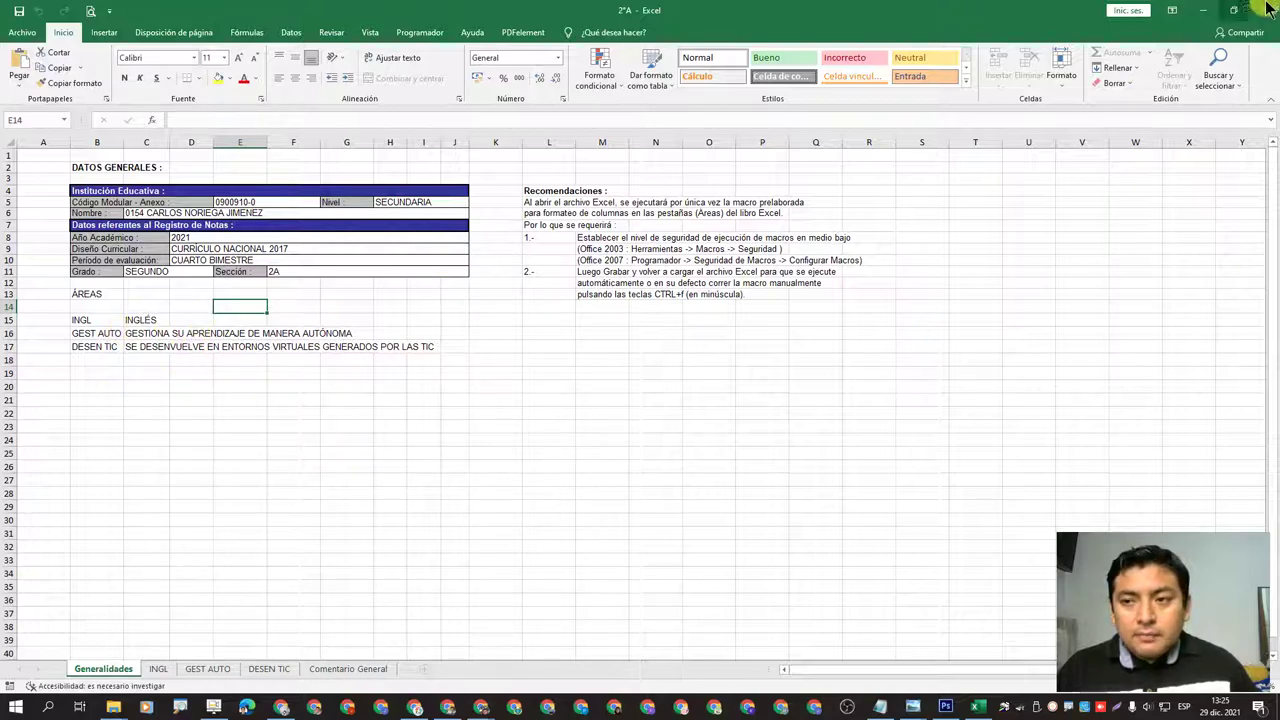
{"action": "left_click", "coordinate": [158, 668]}
{"action": "left_click", "coordinate": [210, 669]}
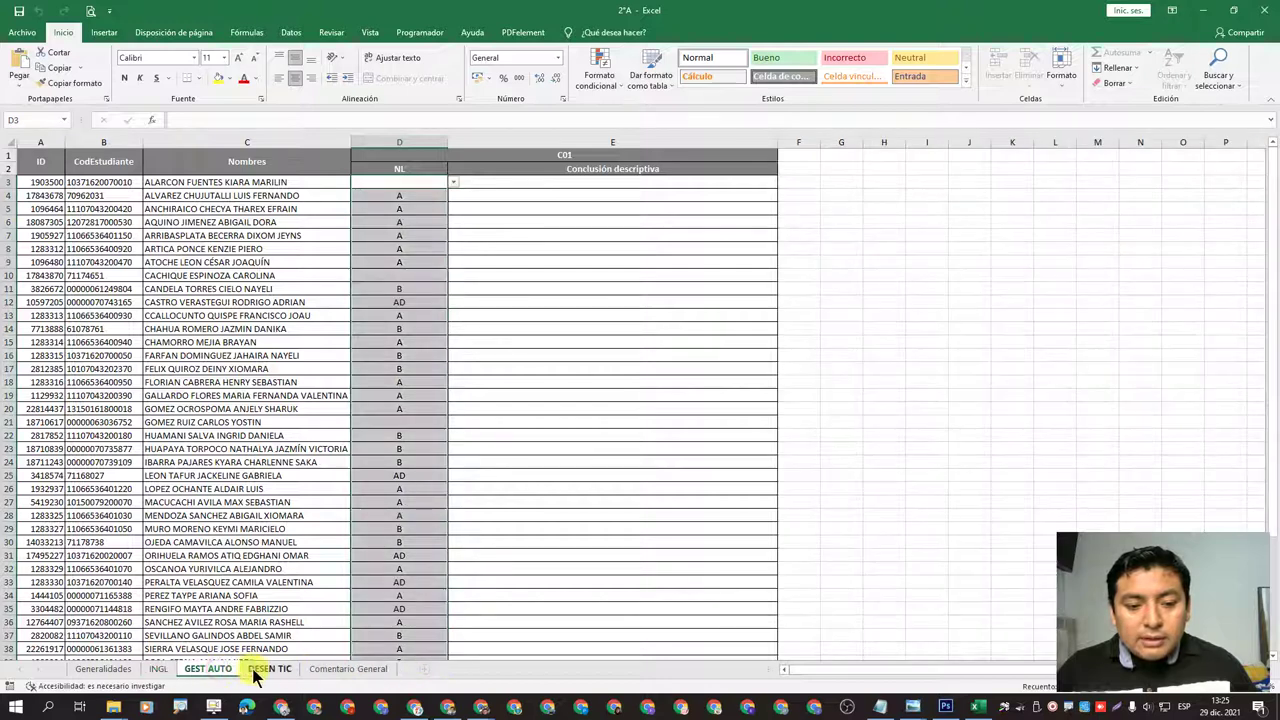
{"action": "left_click", "coordinate": [271, 669]}
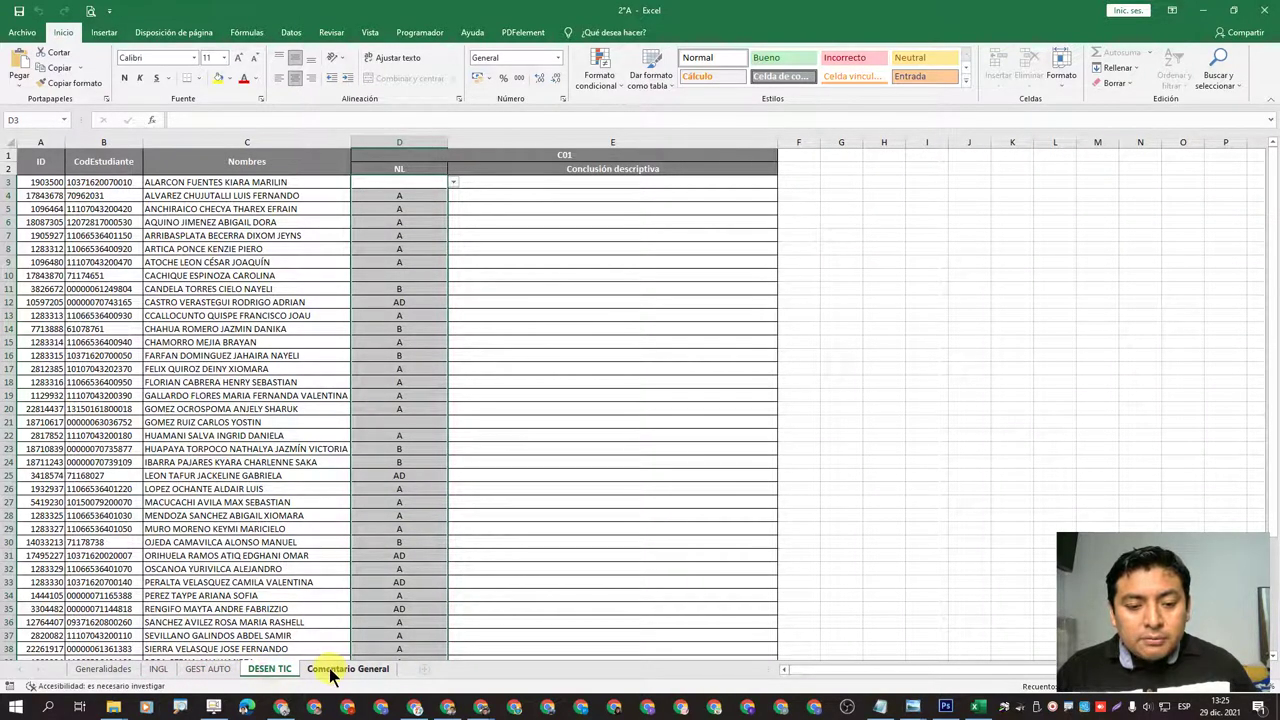
{"action": "left_click", "coordinate": [333, 669]}
{"action": "left_click", "coordinate": [106, 669]}
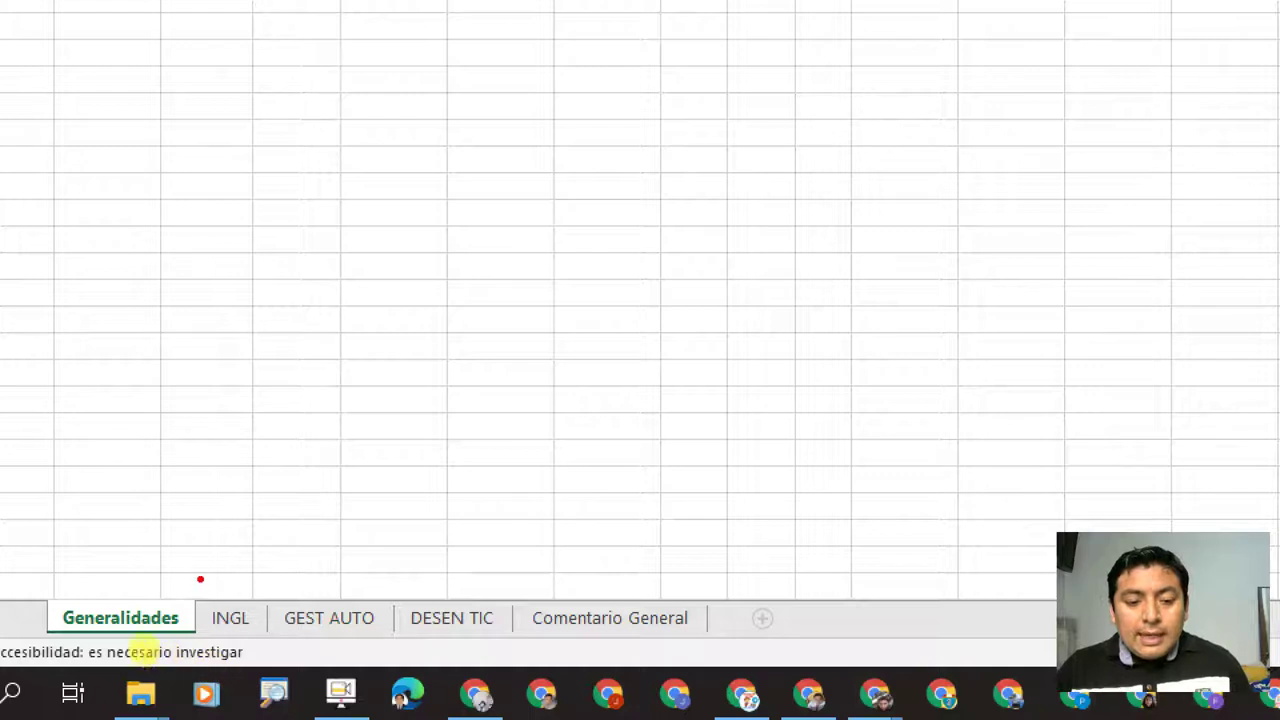
- Review which area sheets hold grades, checking INGL and GEST AUTO before returning to Generalidades
{"action": "mouse_move", "coordinate": [187, 562]}
{"action": "left_mouse_down"}
{"action": "mouse_move", "coordinate": [198, 553]}
{"action": "mouse_move", "coordinate": [217, 594]}
{"action": "mouse_move", "coordinate": [206, 597]}
{"action": "mouse_move", "coordinate": [234, 594]}
{"action": "left_mouse_up"}
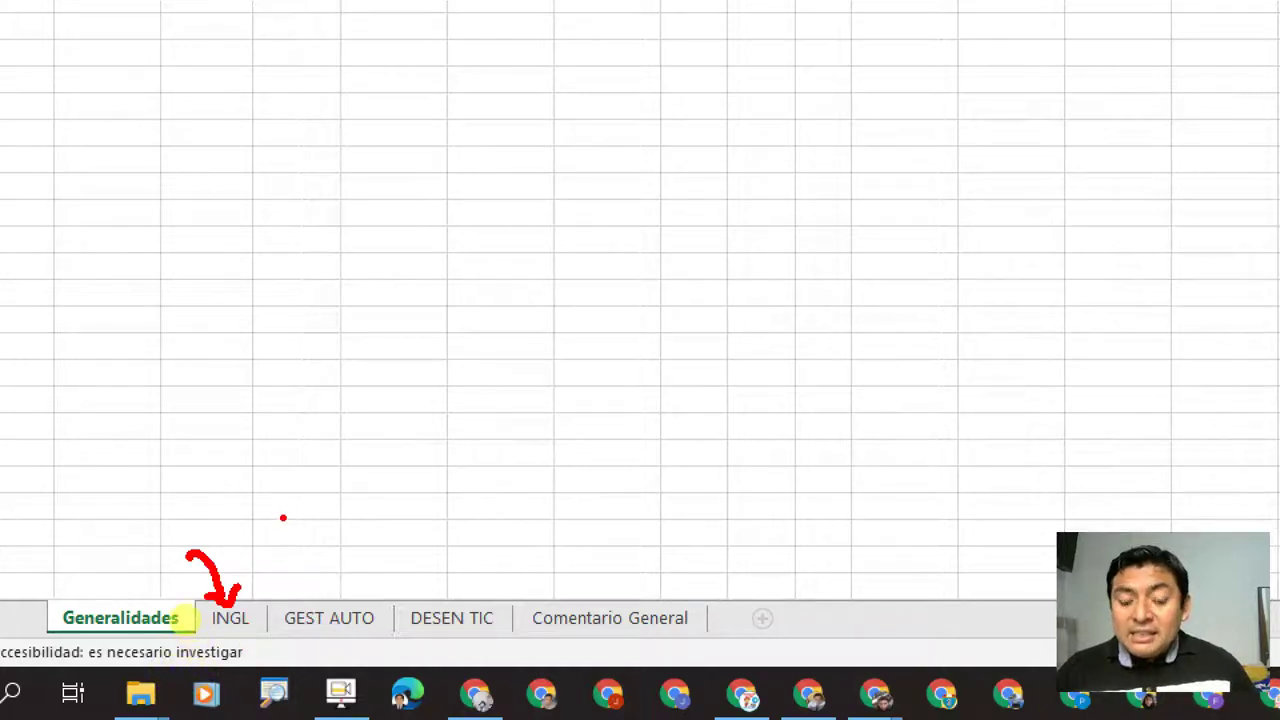
{"action": "mouse_move", "coordinate": [298, 539]}
{"action": "left_mouse_down"}
{"action": "mouse_move", "coordinate": [333, 613]}
{"action": "mouse_move", "coordinate": [350, 597]}
{"action": "left_mouse_up"}
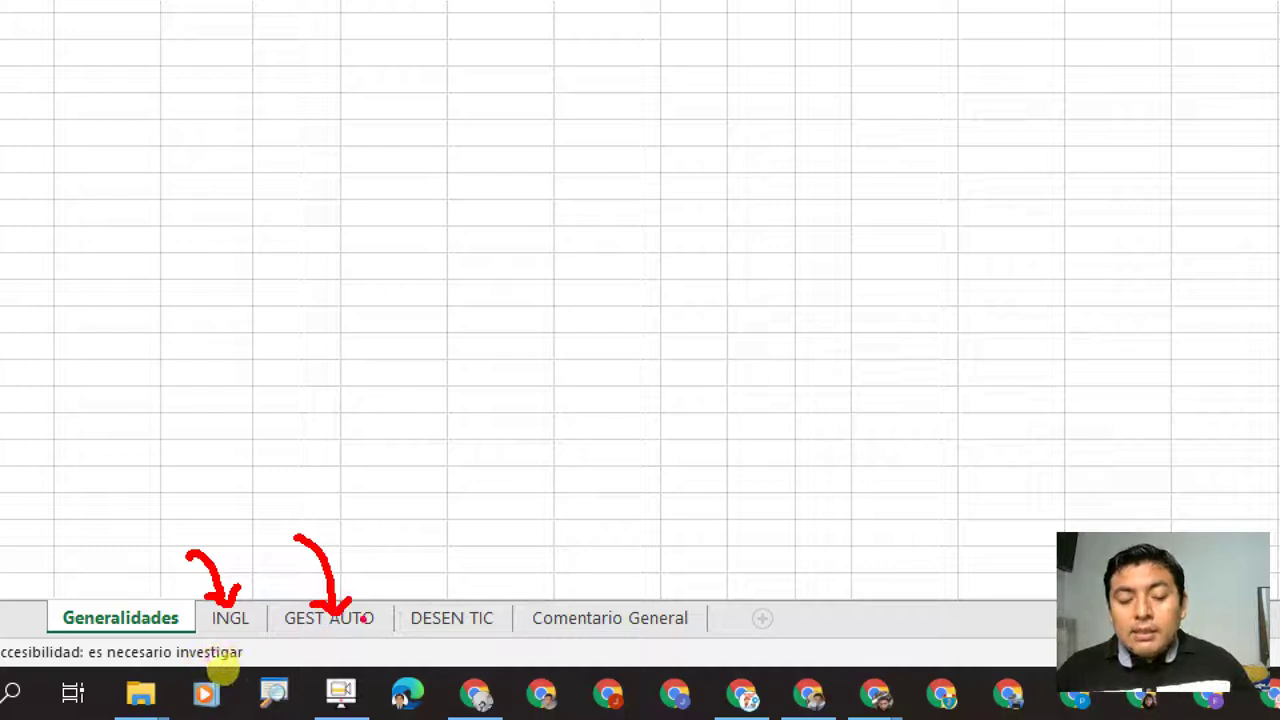
{"action": "left_click_drag", "start_coordinate": [449, 537], "coordinate": [488, 586]}
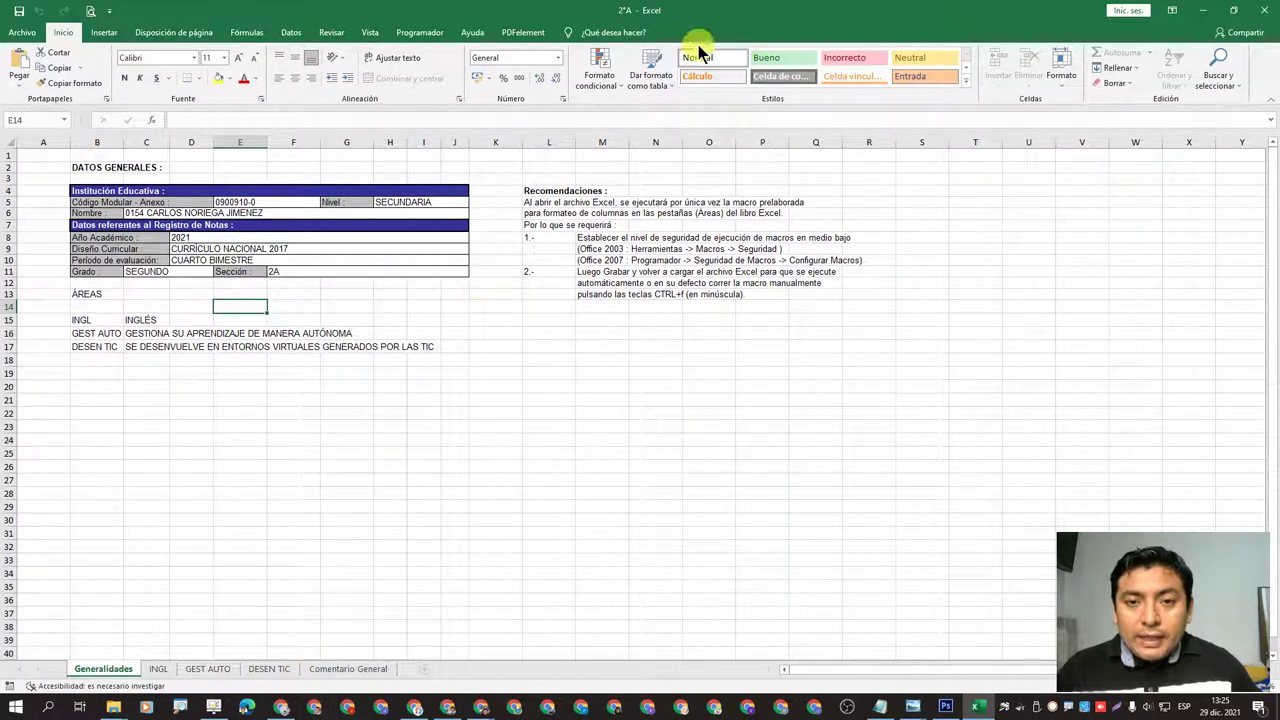
{"action": "left_click", "coordinate": [158, 668]}
{"action": "left_click", "coordinate": [207, 668]}
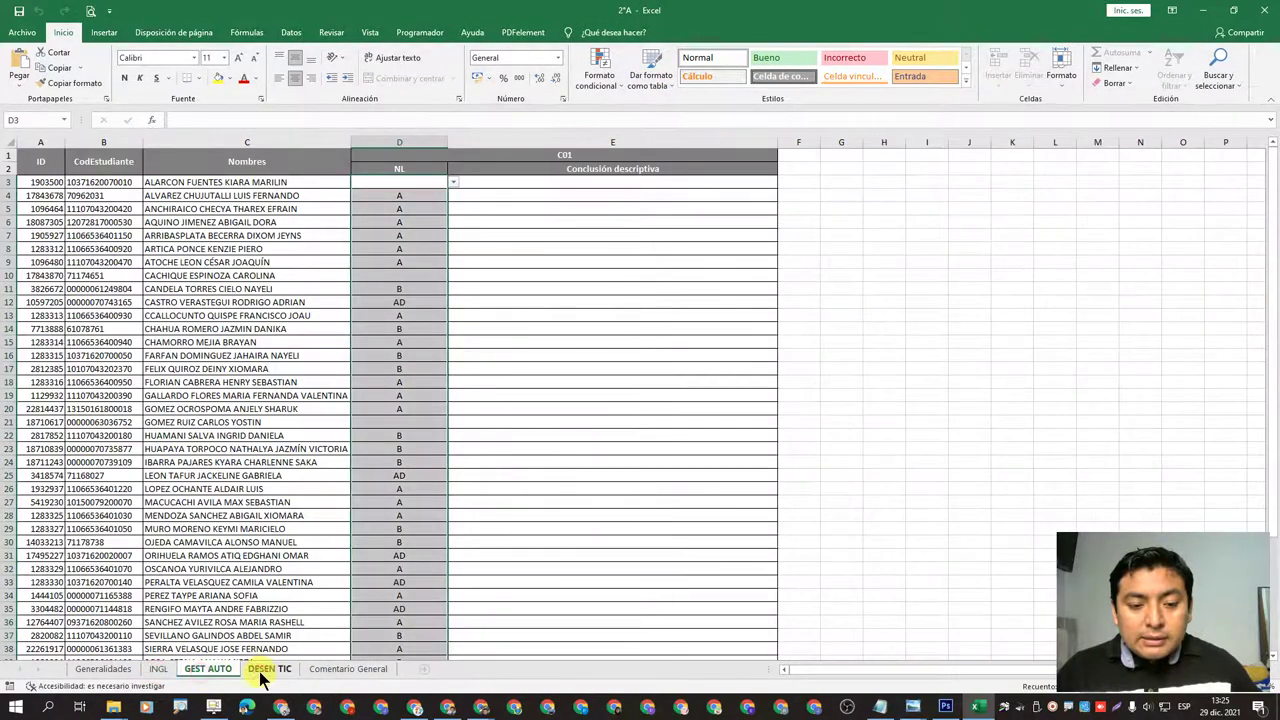
{"action": "left_click", "coordinate": [158, 668]}
{"action": "left_click", "coordinate": [120, 670]}
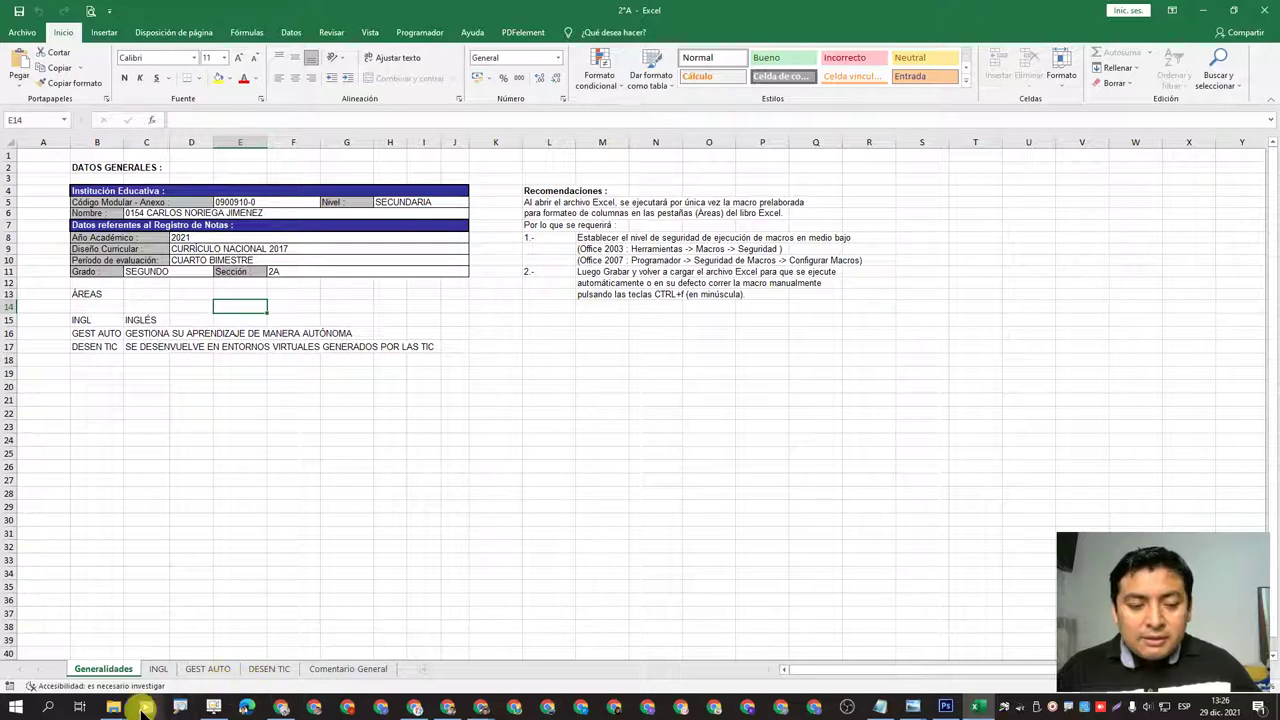
- Open the other RegNotasFinales workbook from the Descargas folder and enable editing in it
{"action": "mouse_move", "coordinate": [113, 707]}
{"action": "left_click", "coordinate": [114, 640]}
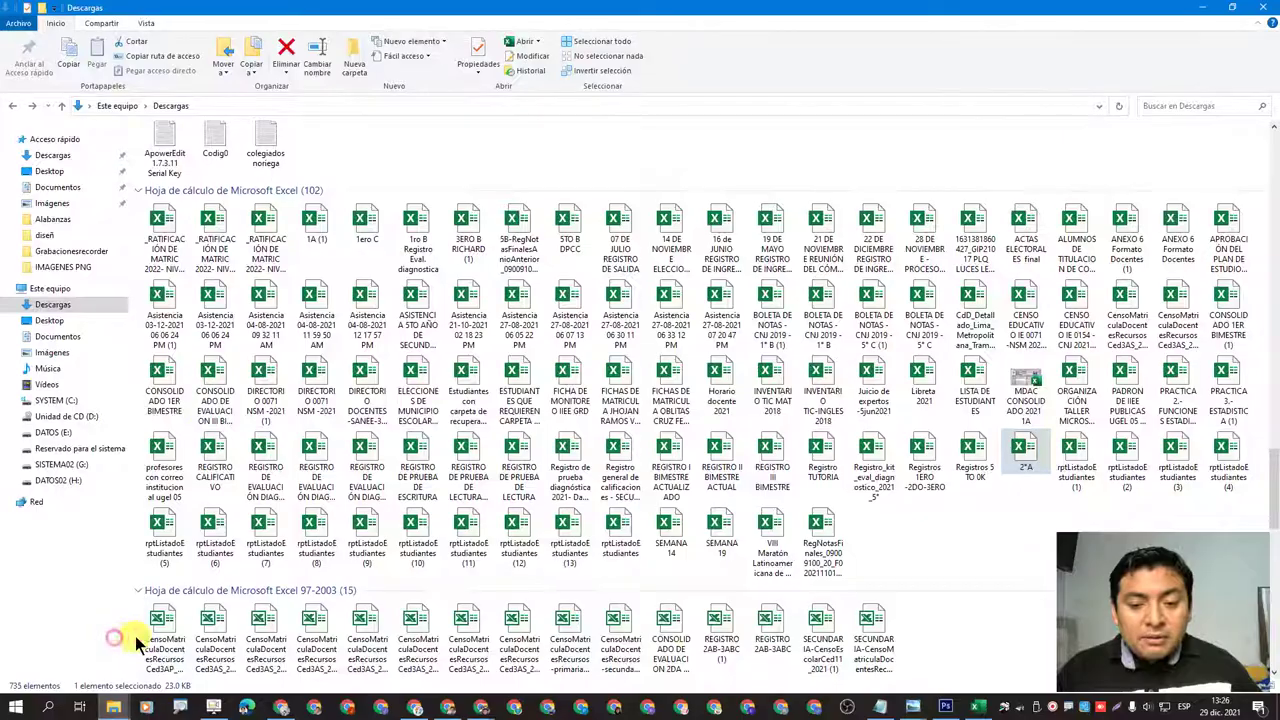
{"action": "left_click", "coordinate": [815, 540]}
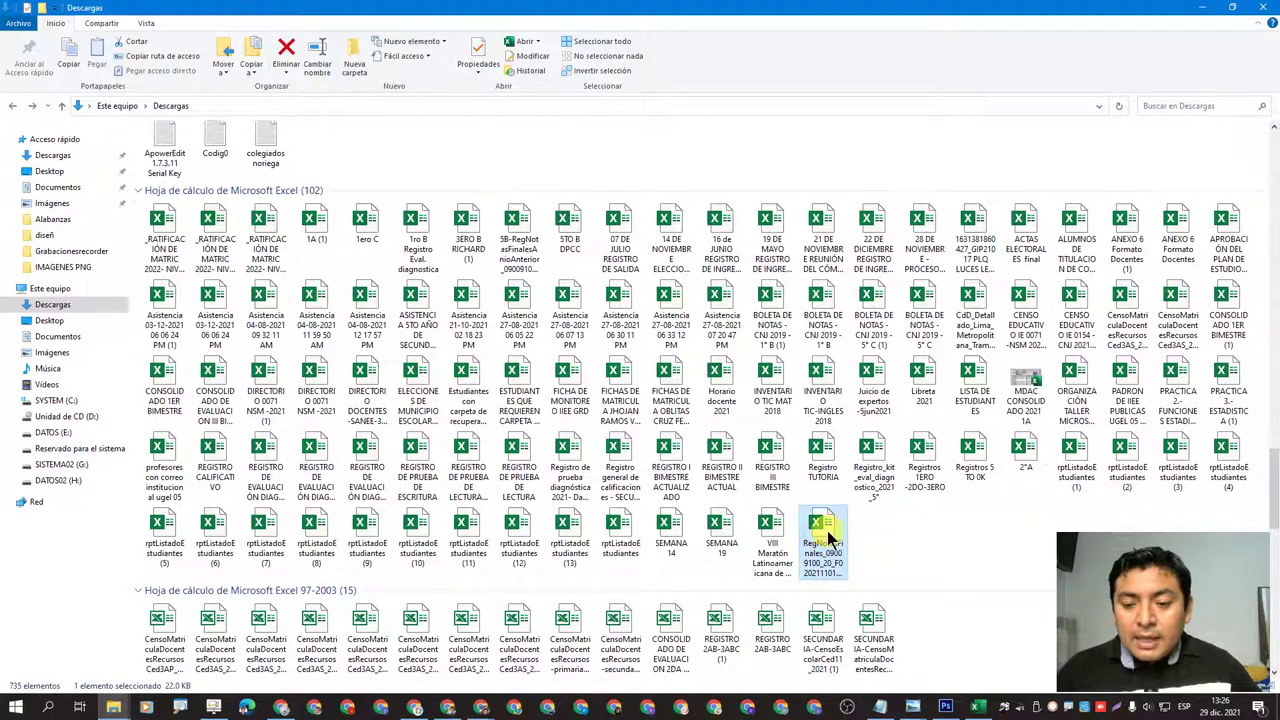
{"action": "double_click", "coordinate": [827, 531]}
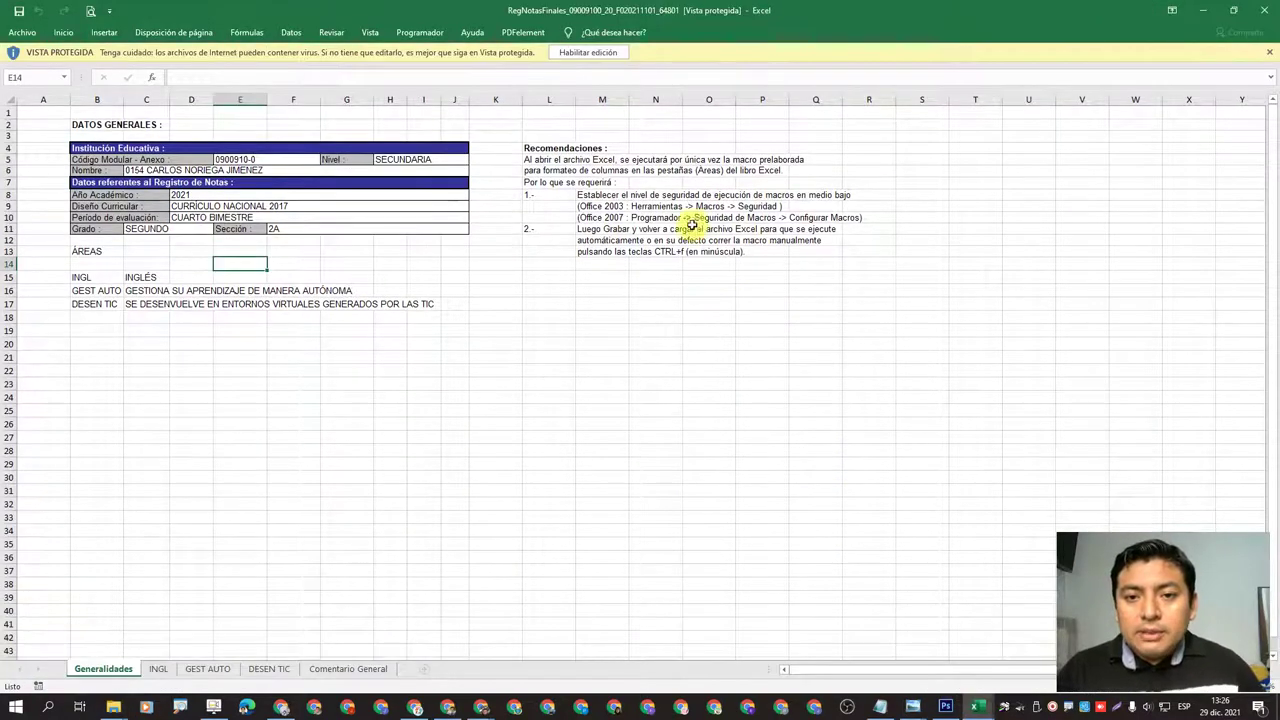
{"action": "left_click", "coordinate": [591, 52]}
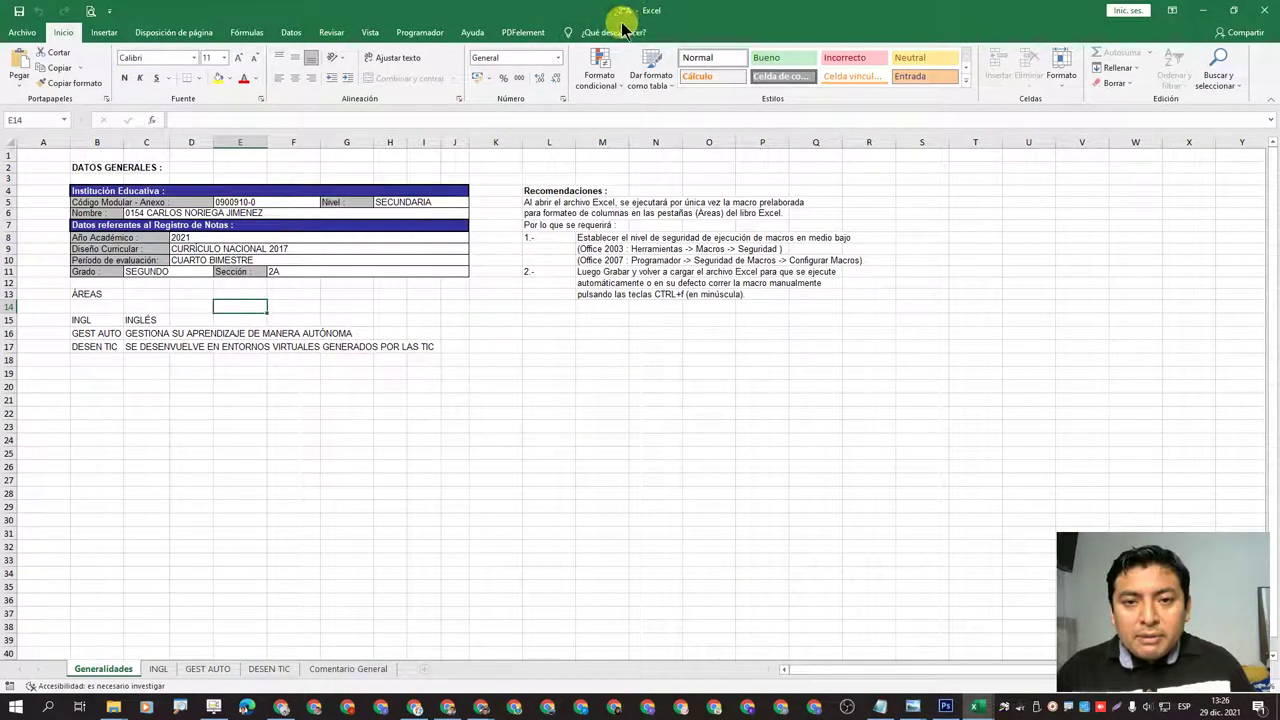
- Copy the C01 NL grades in D3:D41 from the INGL sheet of the 2°A workbook
{"action": "left_click", "coordinate": [158, 668]}
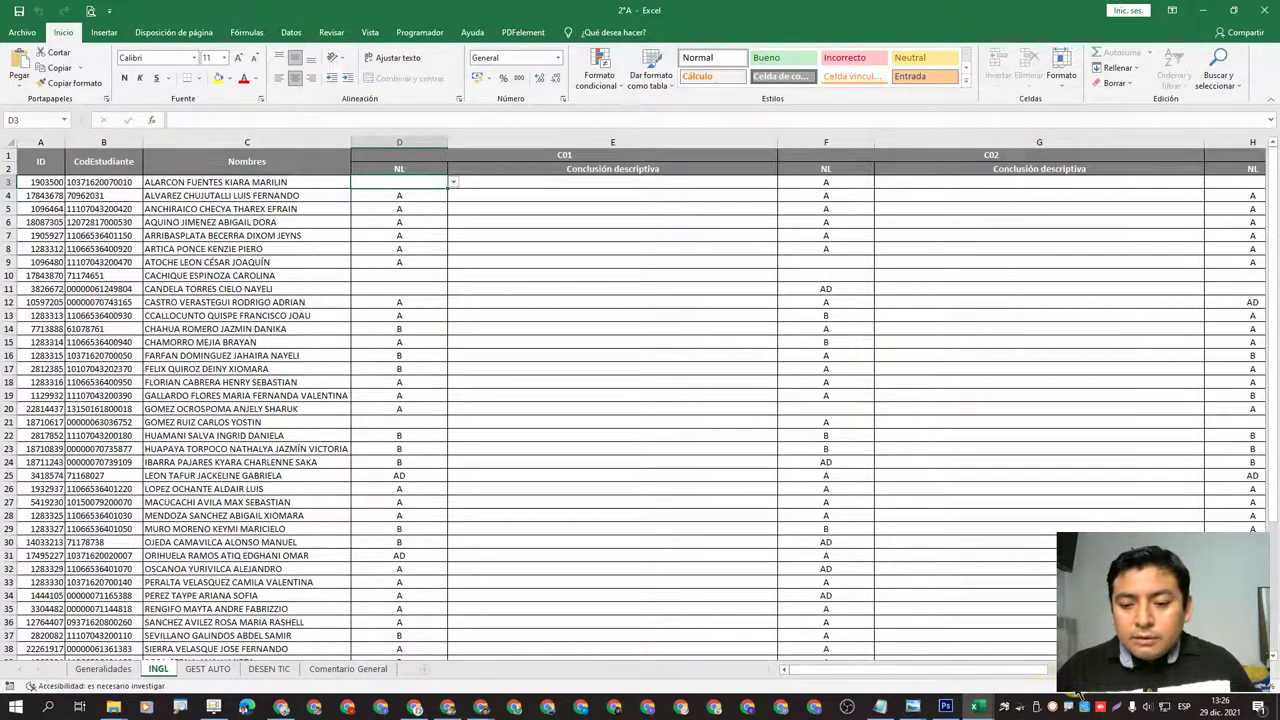
{"action": "left_click_drag", "start_coordinate": [1035, 678], "coordinate": [1062, 672]}
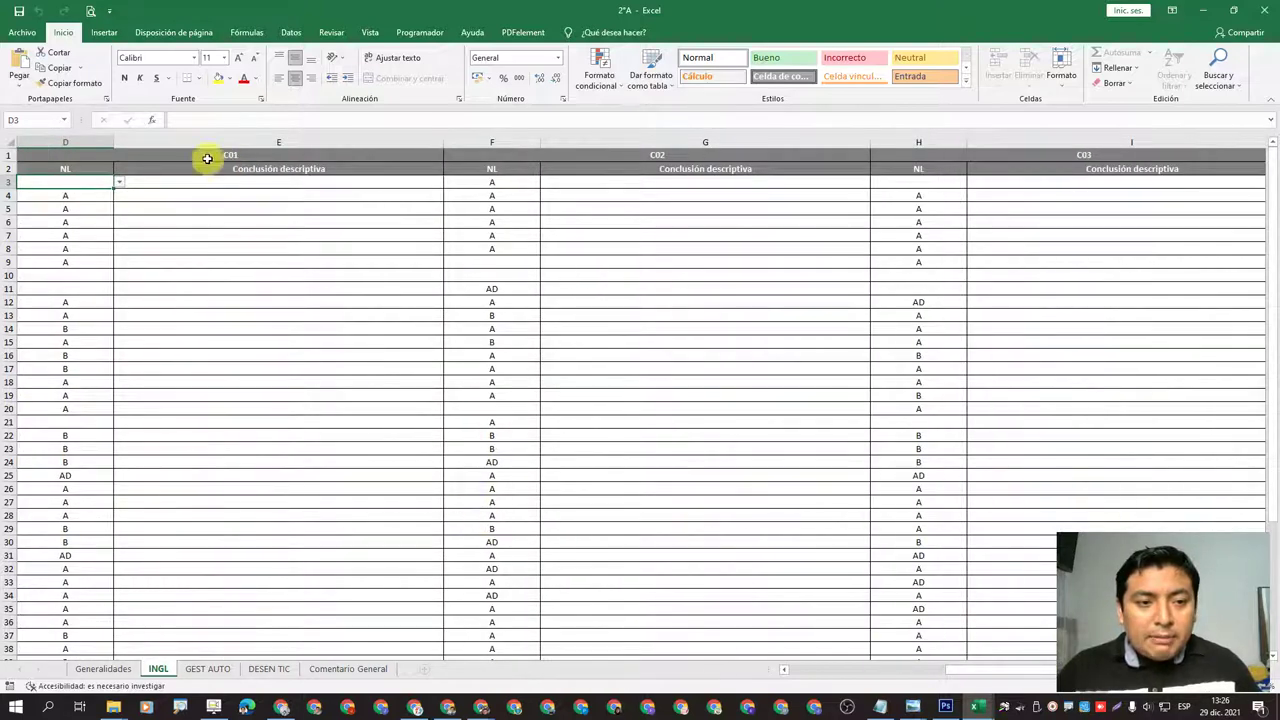
{"action": "left_click_drag", "start_coordinate": [74, 183], "coordinate": [86, 566]}
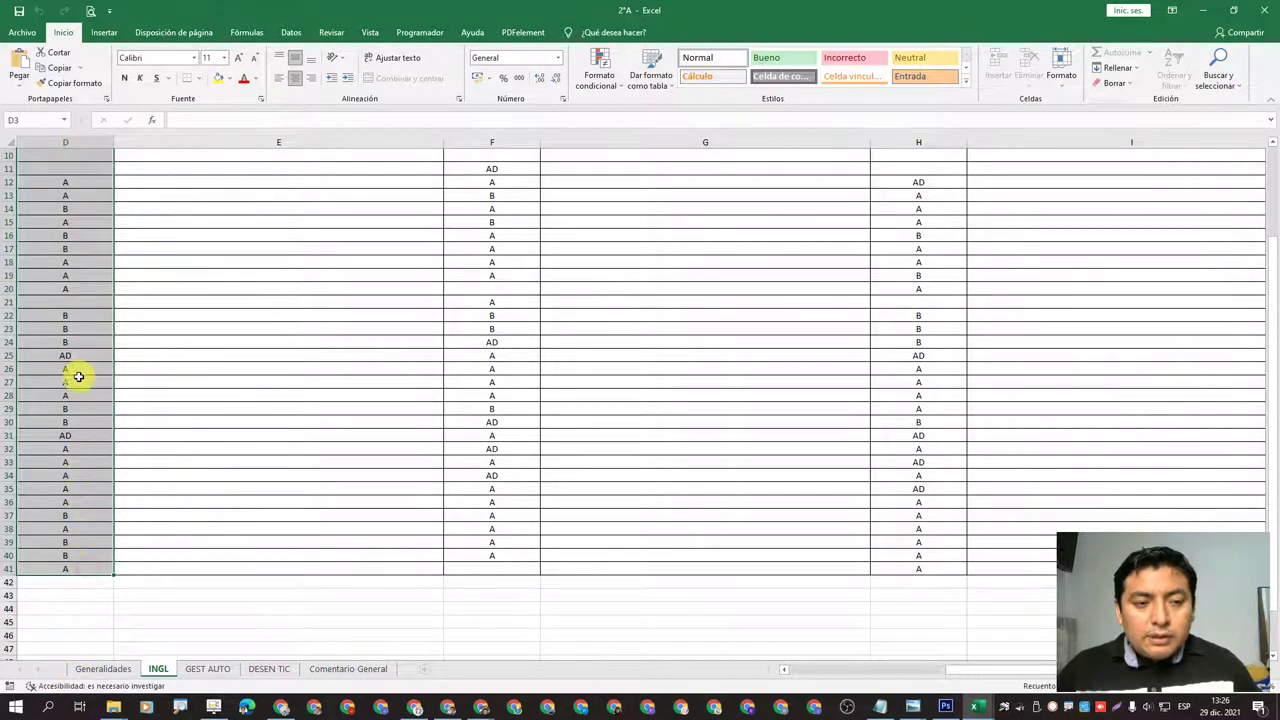
{"action": "scroll", "coordinate": [78, 375], "scroll_direction": "up", "scroll_amount": 3}
{"action": "right_click", "coordinate": [80, 181]}
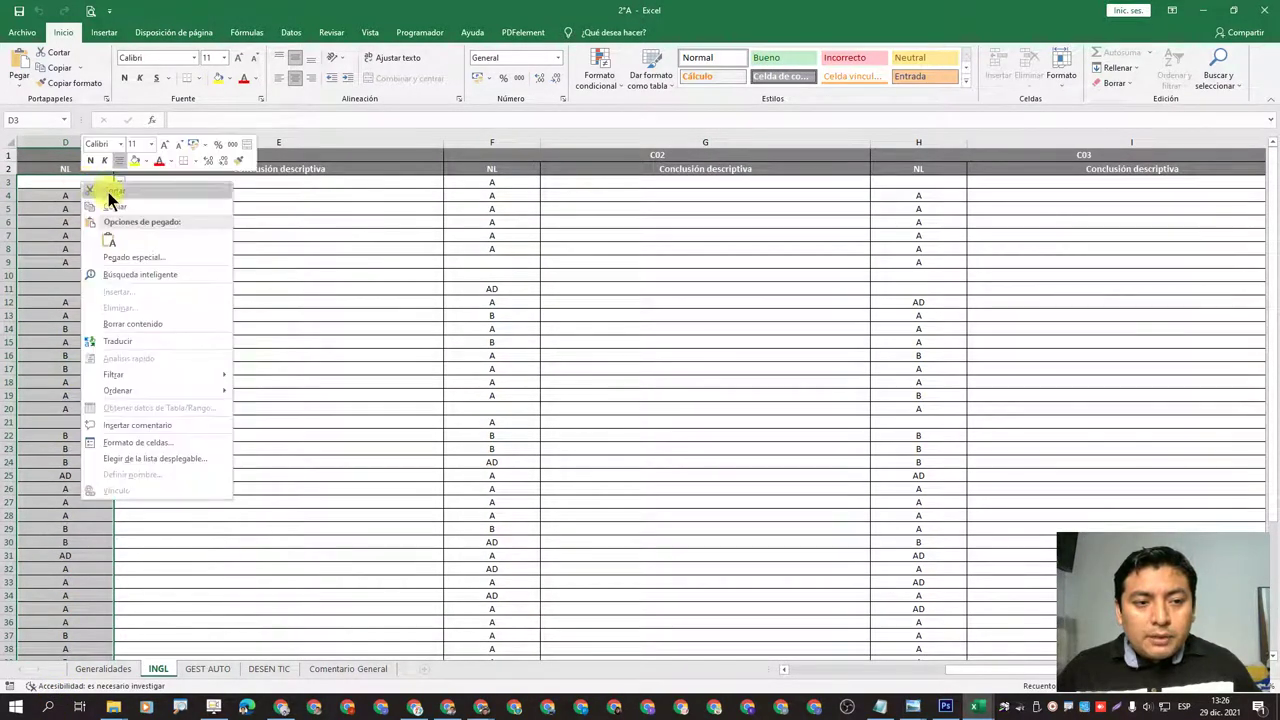
{"action": "left_click", "coordinate": [120, 205]}
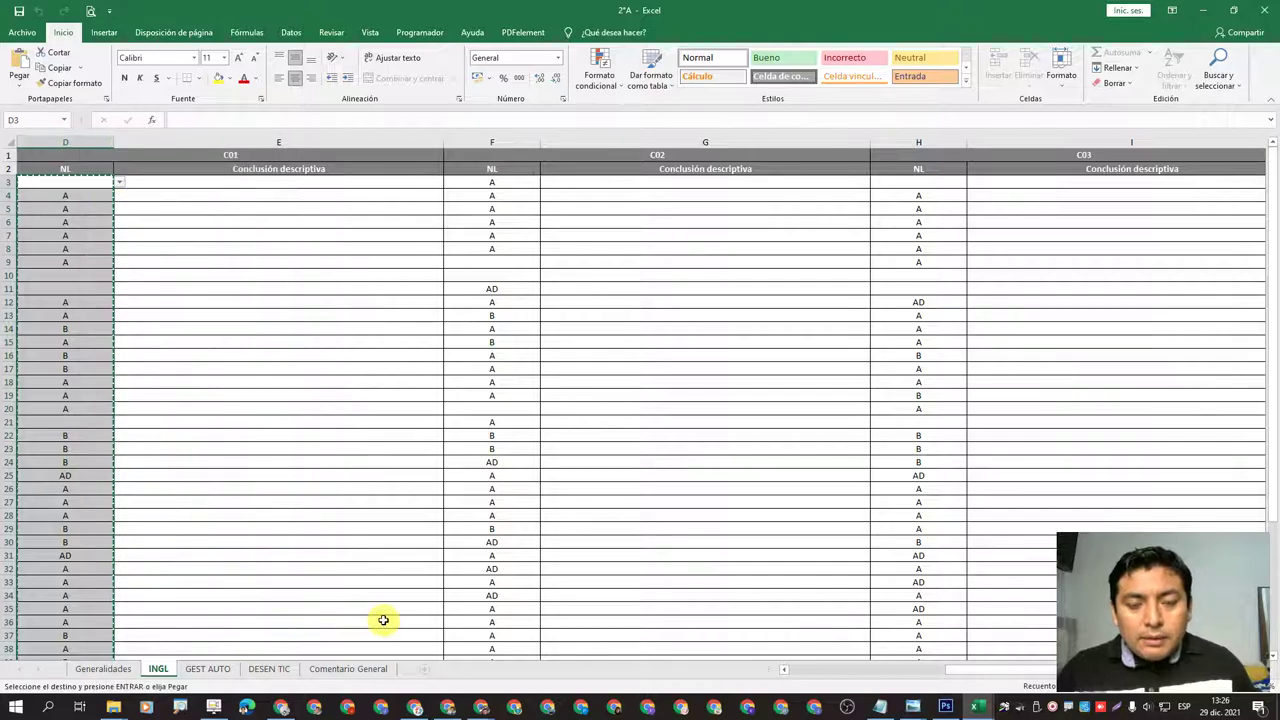
- Paste the copied grades as values into the C01 NL column of the RegNotasFinales workbook's INGL sheet, starting at D3
{"action": "key", "text": "alt+Tab"}
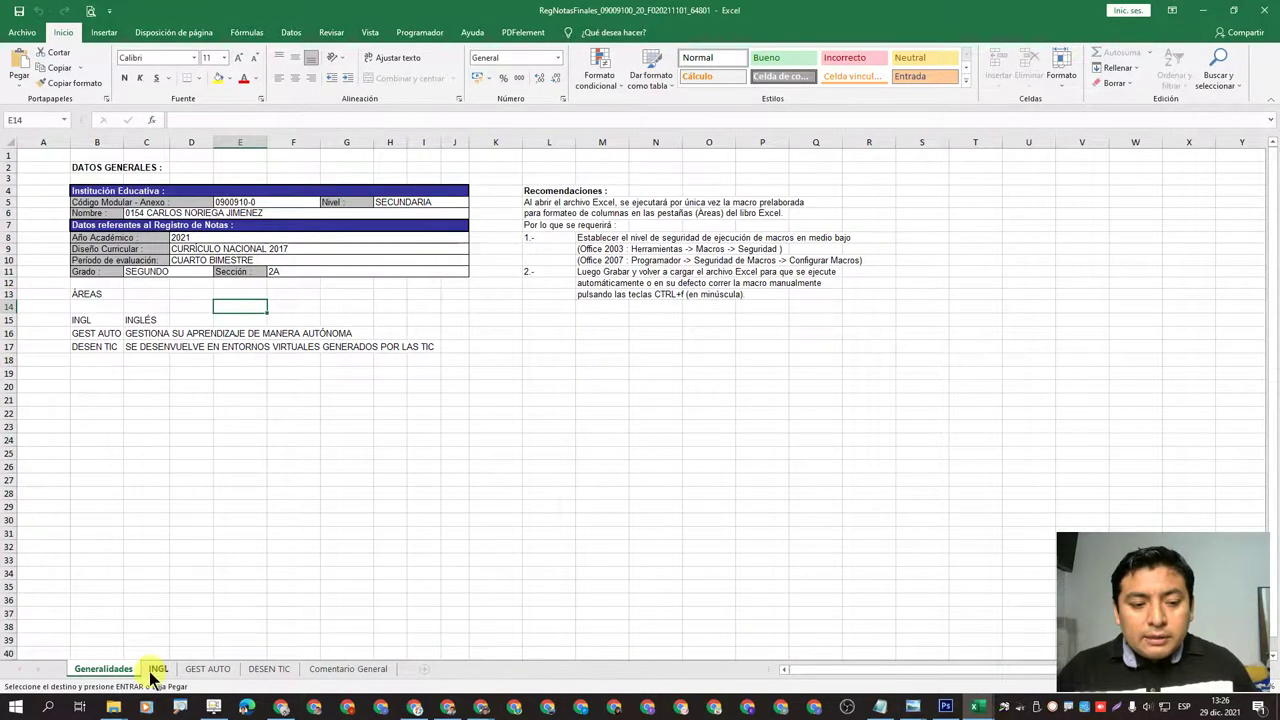
{"action": "left_click", "coordinate": [156, 668]}
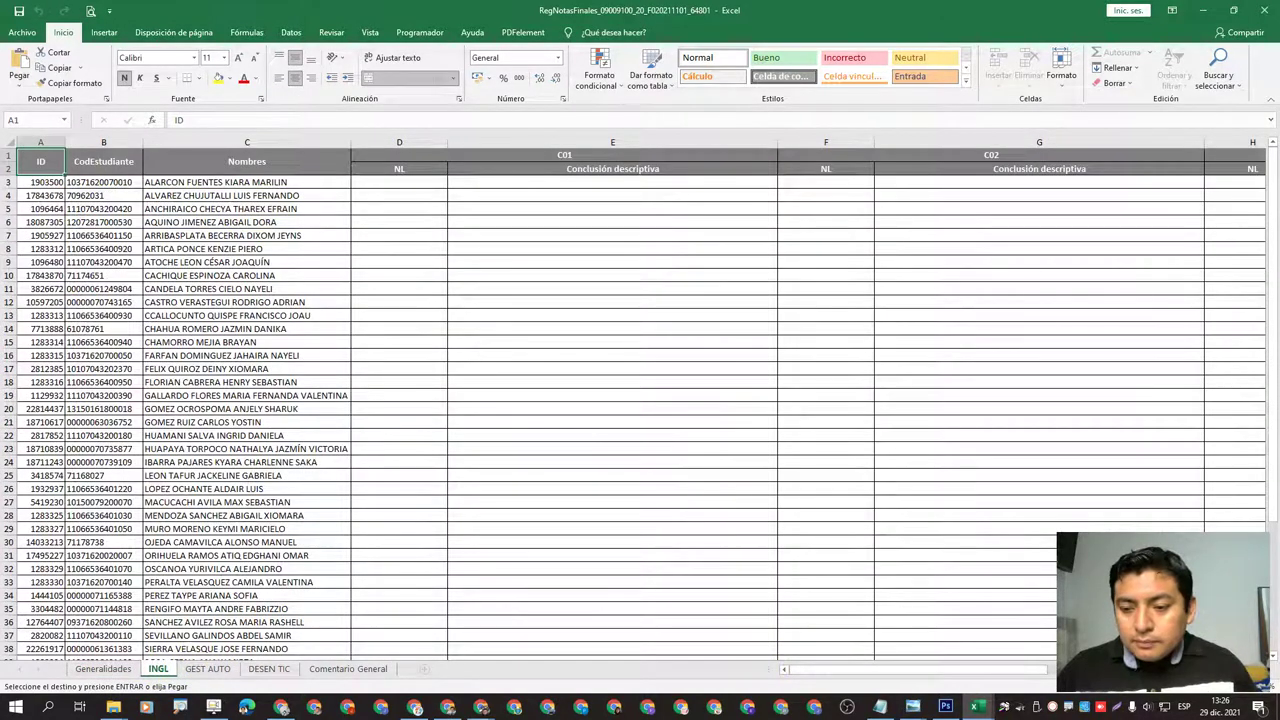
{"action": "scroll", "coordinate": [1045, 681], "scroll_direction": "right", "scroll_amount": 2}
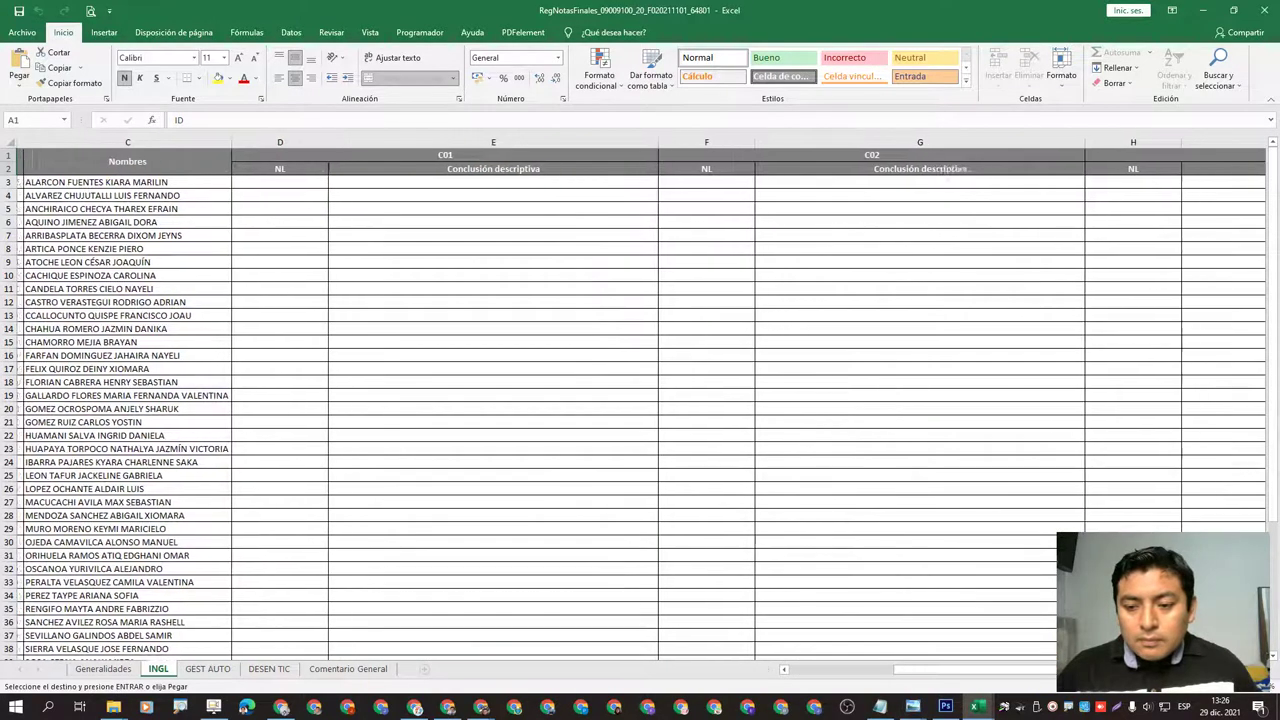
{"action": "scroll", "coordinate": [640, 400], "scroll_direction": "right", "scroll_amount": 3}
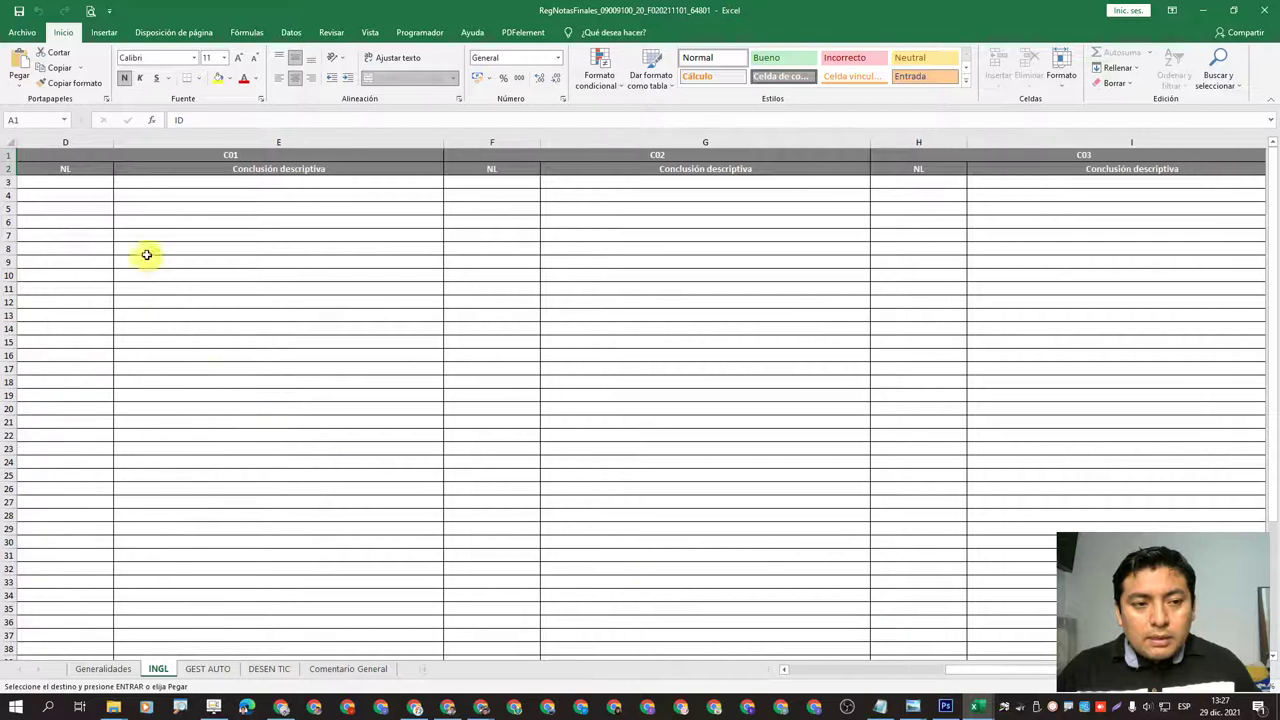
{"action": "left_click", "coordinate": [88, 184]}
{"action": "right_click", "coordinate": [87, 182]}
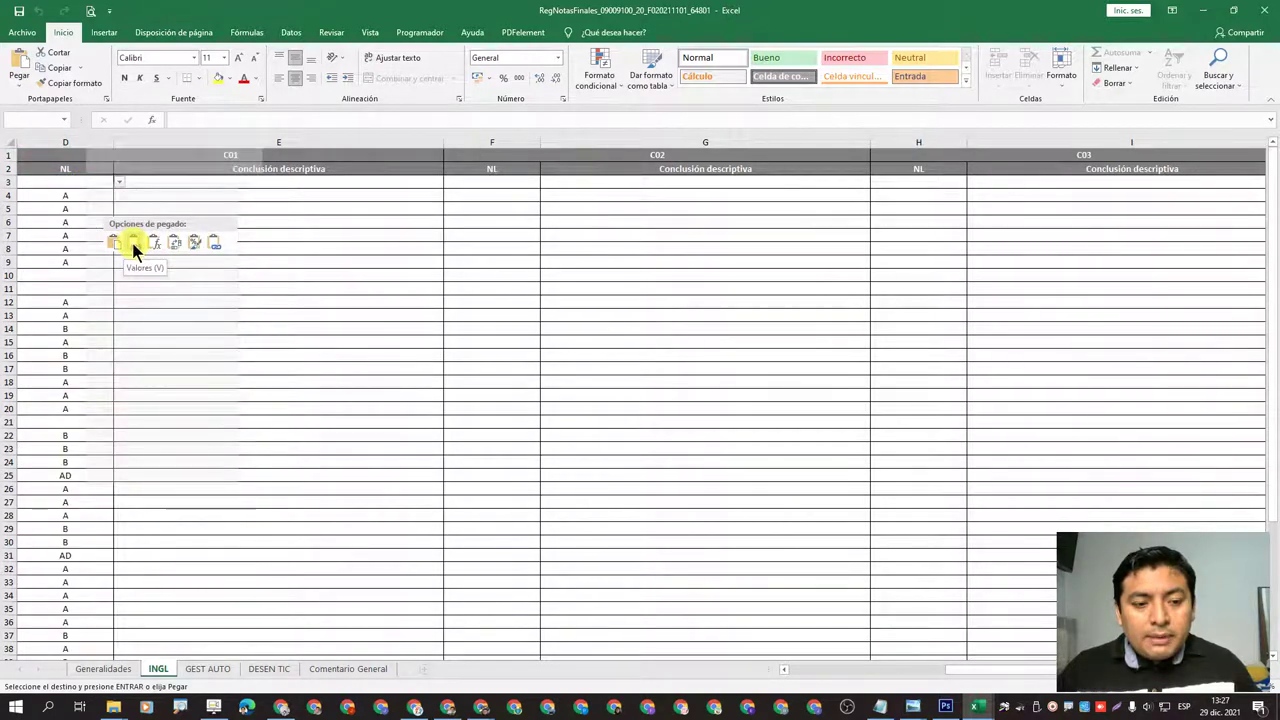
{"action": "left_click", "coordinate": [134, 248]}
- Check the pasted C01 grades down to the last student row, including cells D3 and D10:D11
{"action": "scroll", "coordinate": [63, 354], "scroll_direction": "down", "scroll_amount": 4}
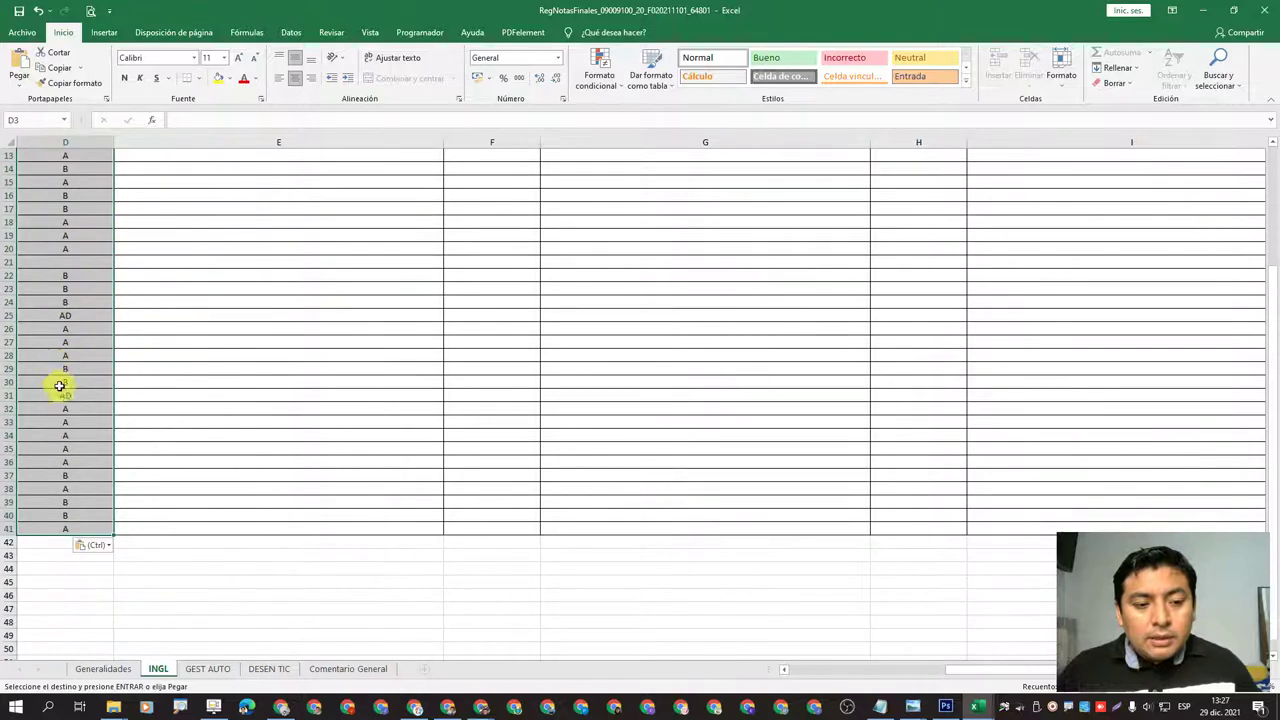
{"action": "scroll", "coordinate": [60, 420], "scroll_direction": "up", "scroll_amount": 4}
{"action": "left_click", "coordinate": [214, 366]}
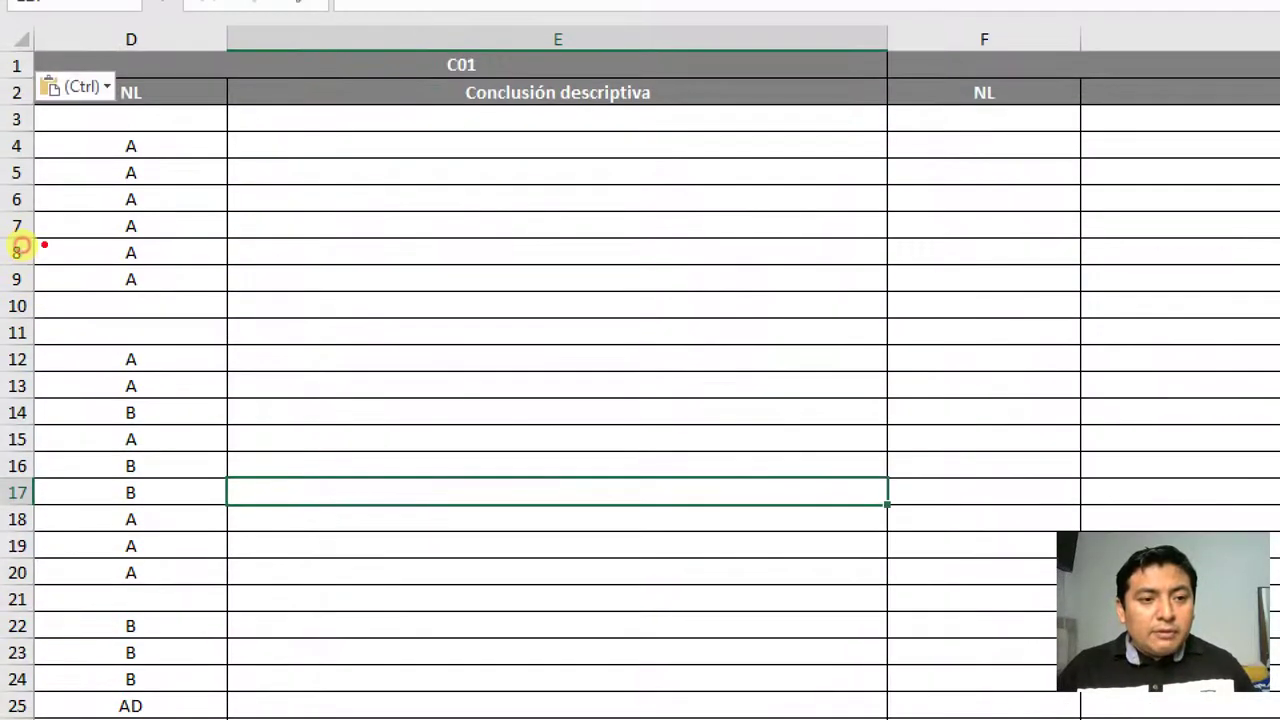
{"action": "left_click_drag", "start_coordinate": [28, 104], "coordinate": [233, 136]}
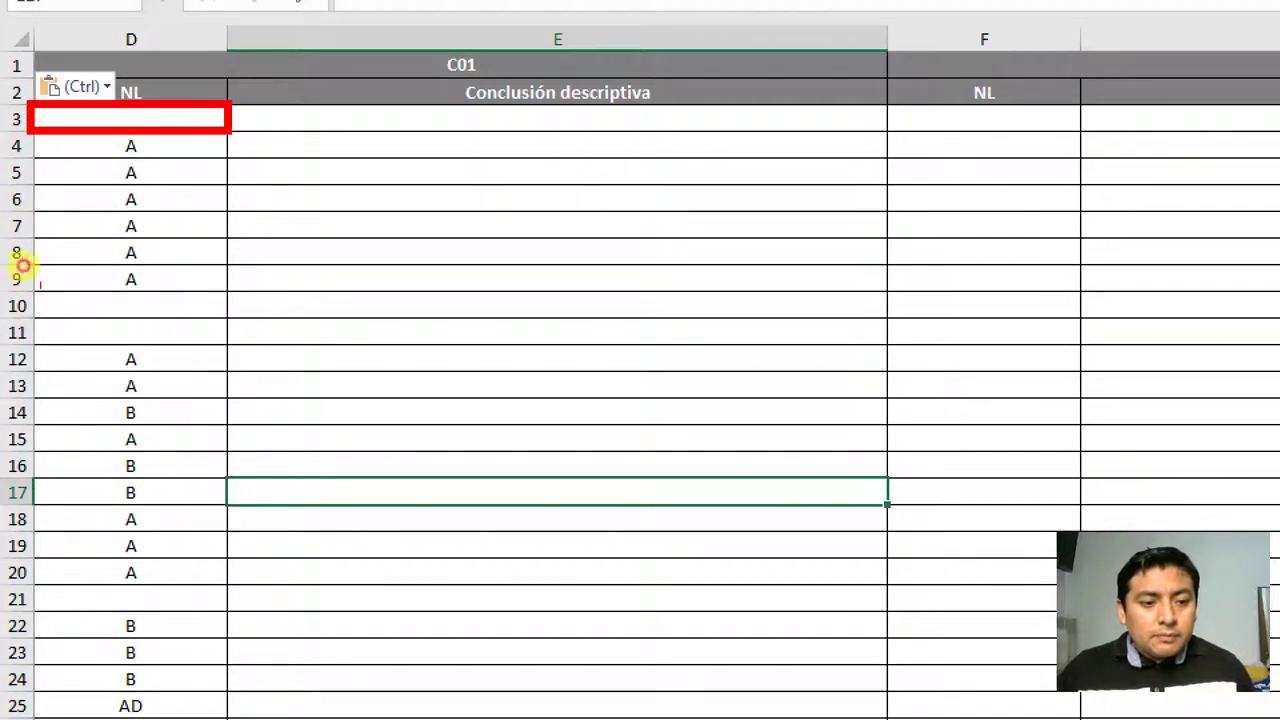
{"action": "mouse_move", "coordinate": [38, 286]}
{"action": "left_mouse_down"}
{"action": "mouse_move", "coordinate": [148, 330]}
{"action": "mouse_move", "coordinate": [228, 342]}
{"action": "left_mouse_up"}
{"action": "key", "text": "Escape"}
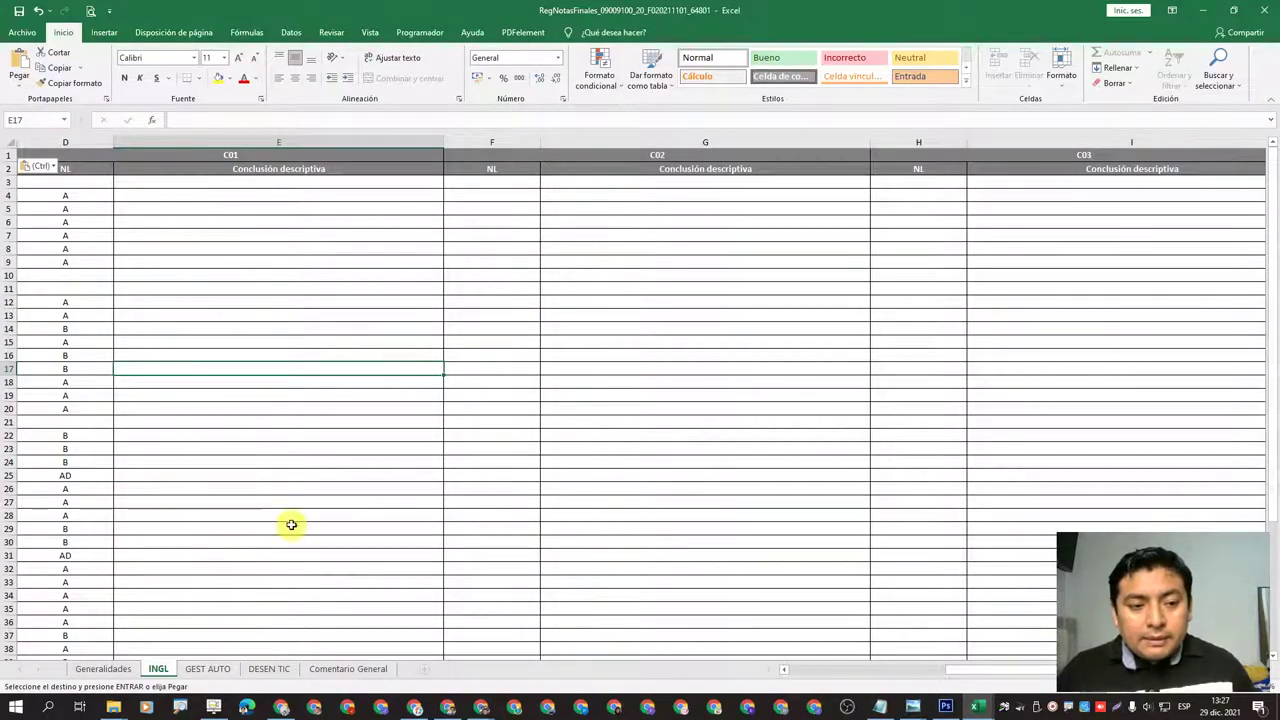
- Switch back to the 2°A workbook, clear the copy selection, and examine the blank C01 grade cells D3 and D10:D11
{"action": "key", "text": "alt+Tab"}
{"action": "key", "text": "alt+Tab"}
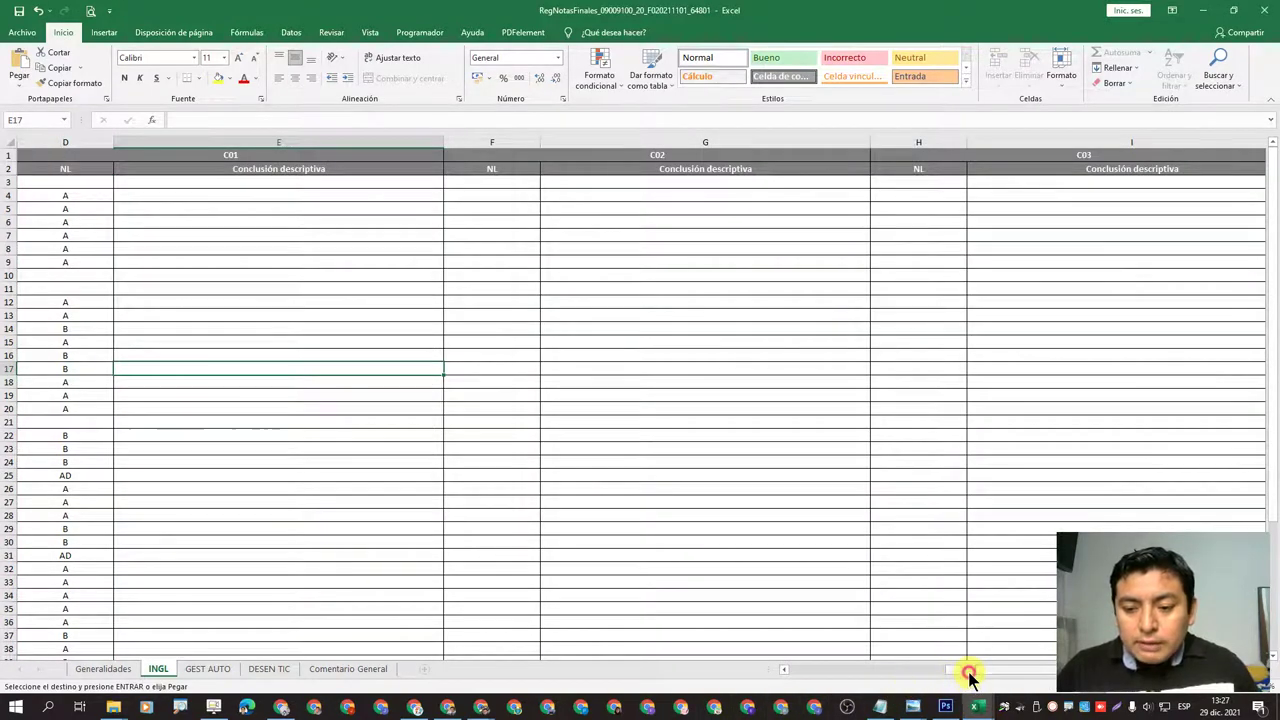
{"action": "left_click_drag", "start_coordinate": [971, 677], "coordinate": [900, 663]}
{"action": "key", "text": "alt+Tab"}
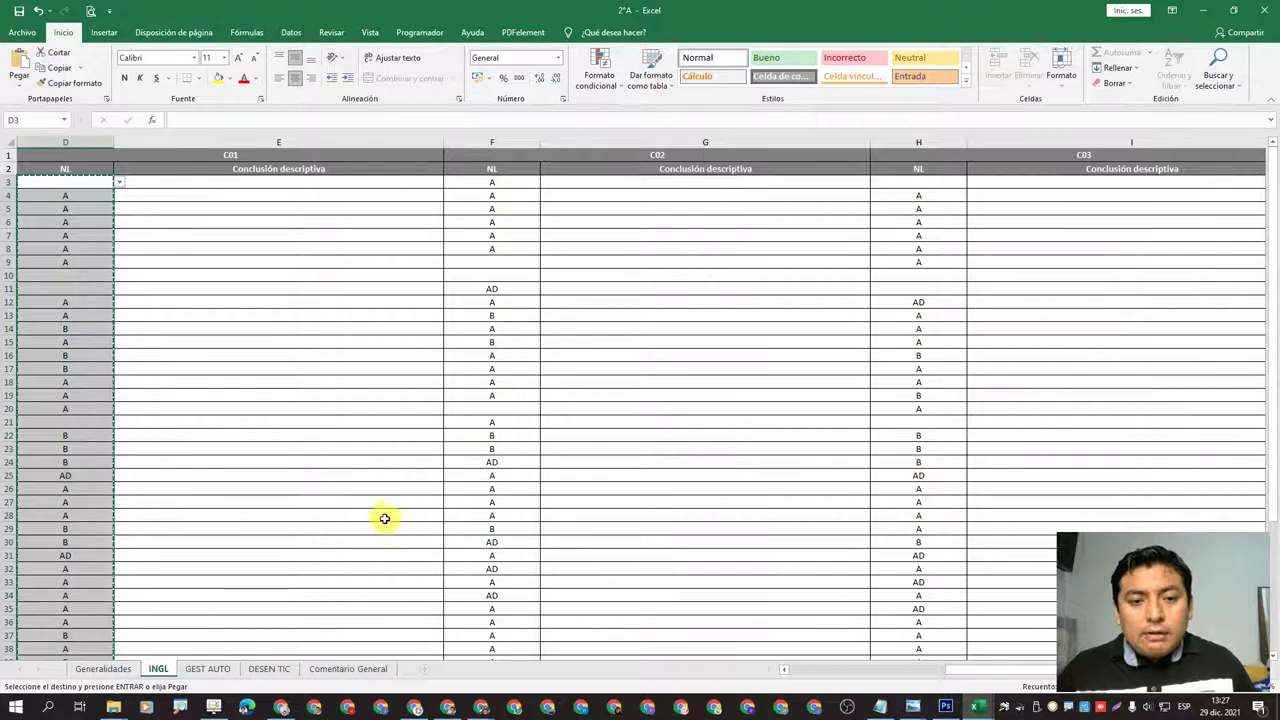
{"action": "key", "text": "Escape"}
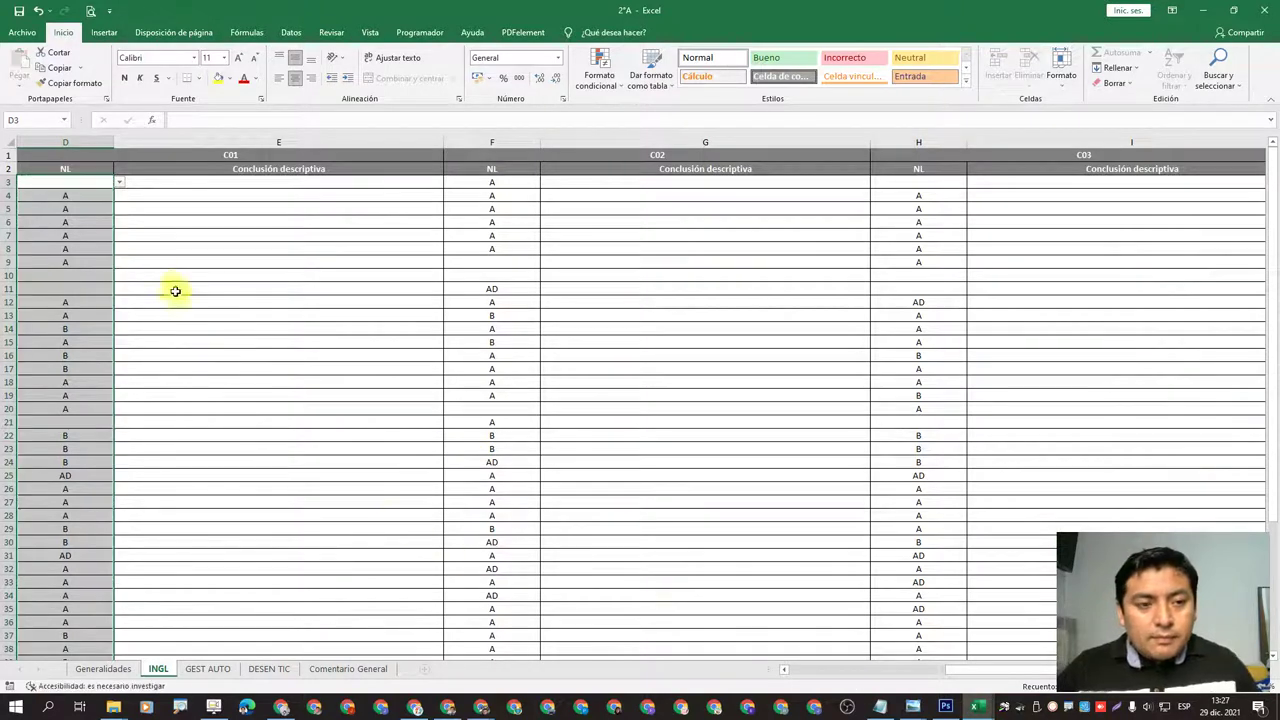
{"action": "left_click", "coordinate": [86, 181]}
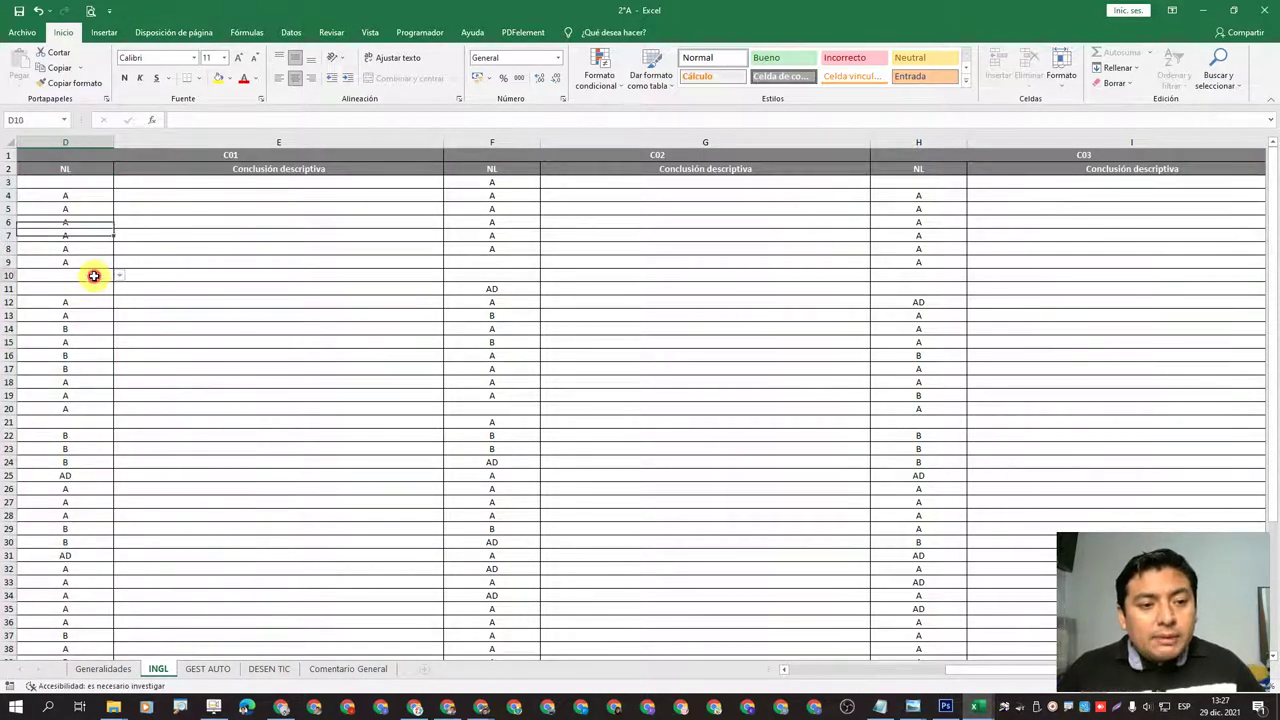
{"action": "left_click_drag", "start_coordinate": [95, 275], "coordinate": [93, 282]}
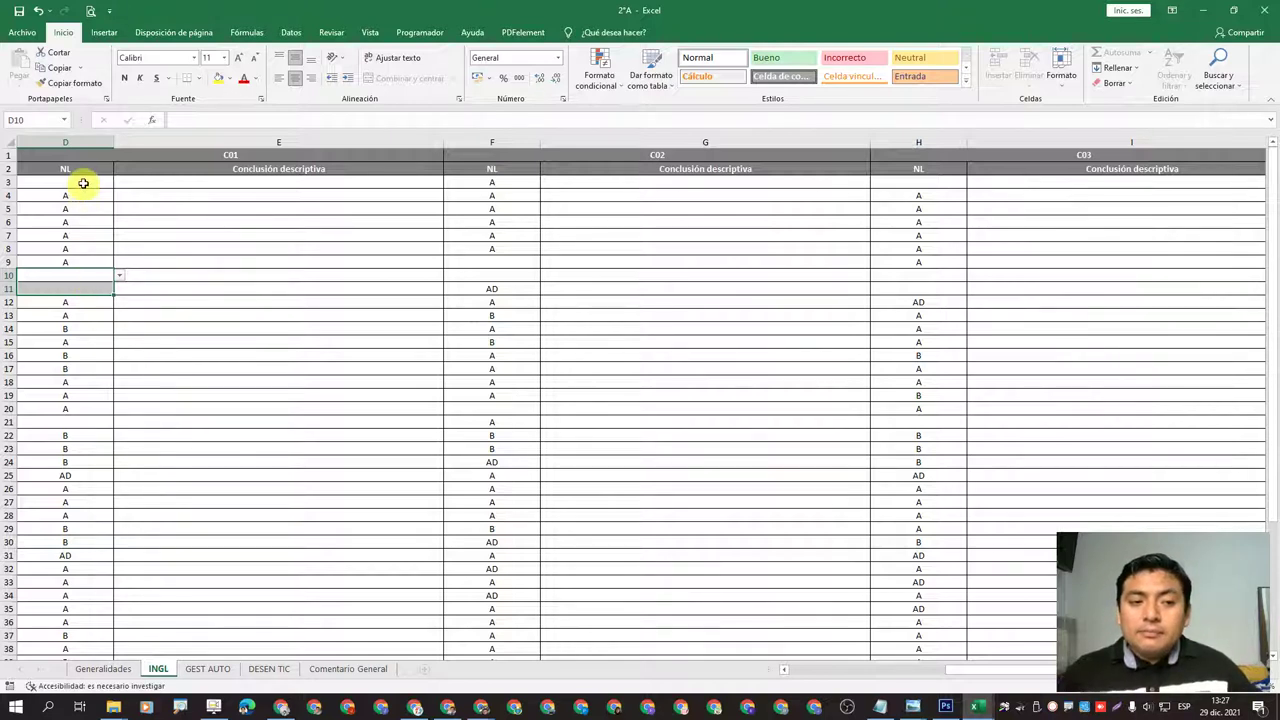
{"action": "left_click", "coordinate": [83, 183]}
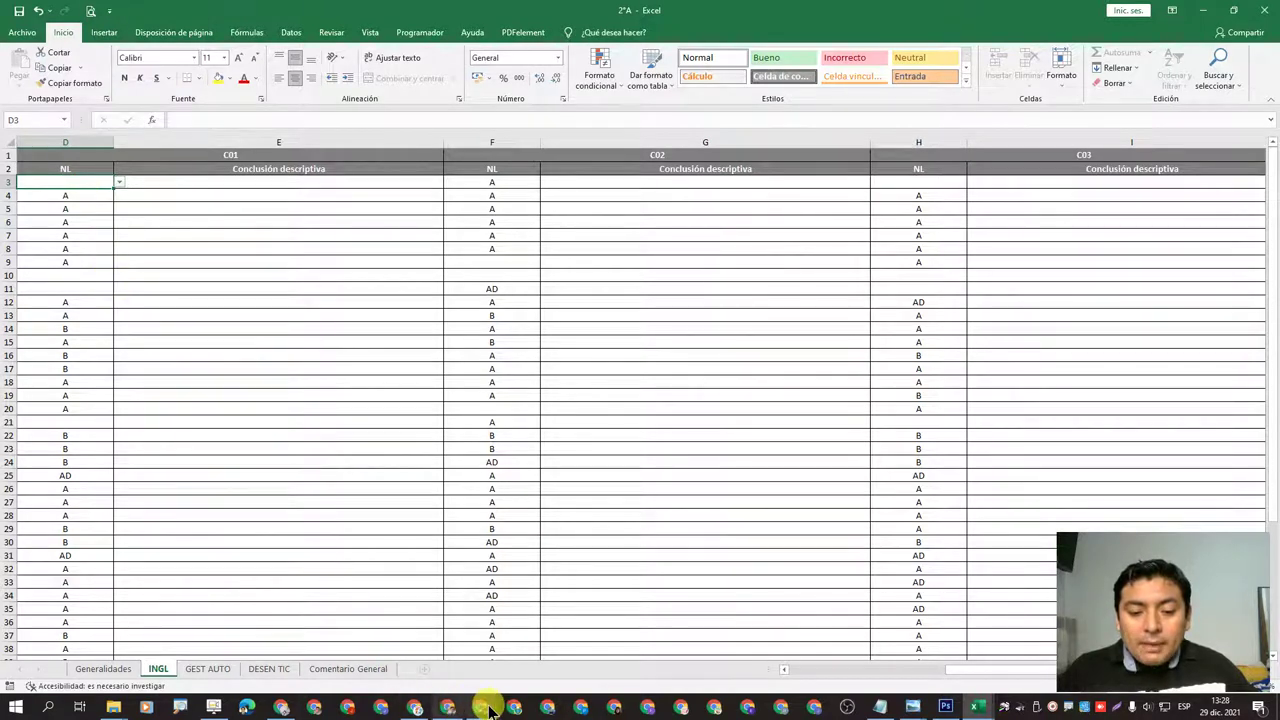
- Read the predetermined comment options for ungraded competencies in the WhatsApp Web image, and return to the 2°A workbook
{"action": "mouse_move", "coordinate": [491, 705]}
{"action": "left_click", "coordinate": [500, 672]}
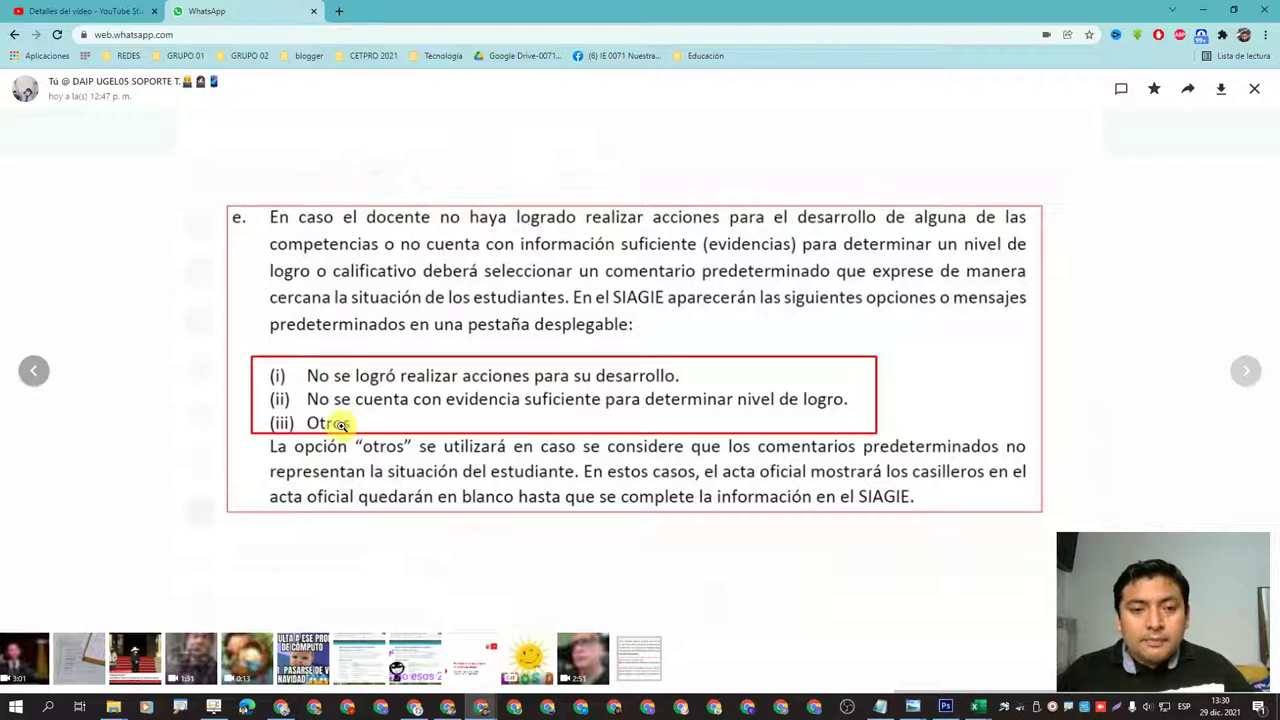
{"action": "key", "text": "alt+Tab"}
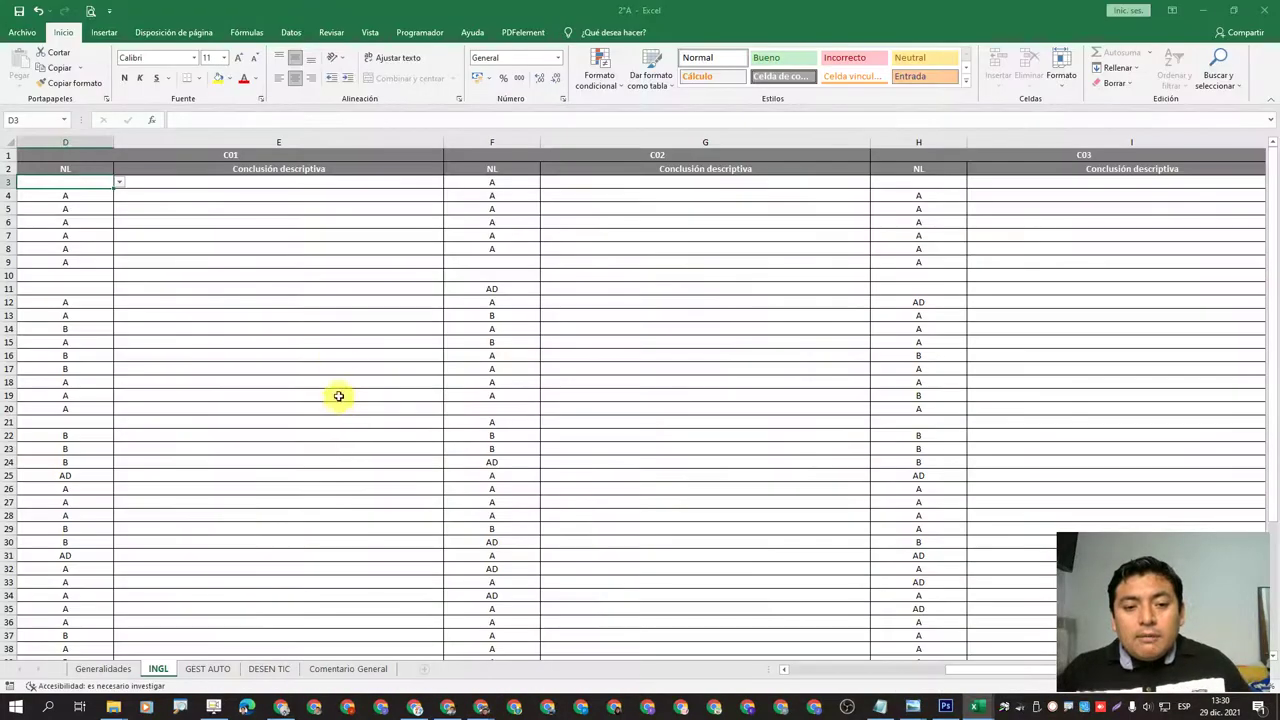
- Choose Comentario 2 as the C01 NL value in the blank cell D3
{"action": "left_click", "coordinate": [119, 181]}
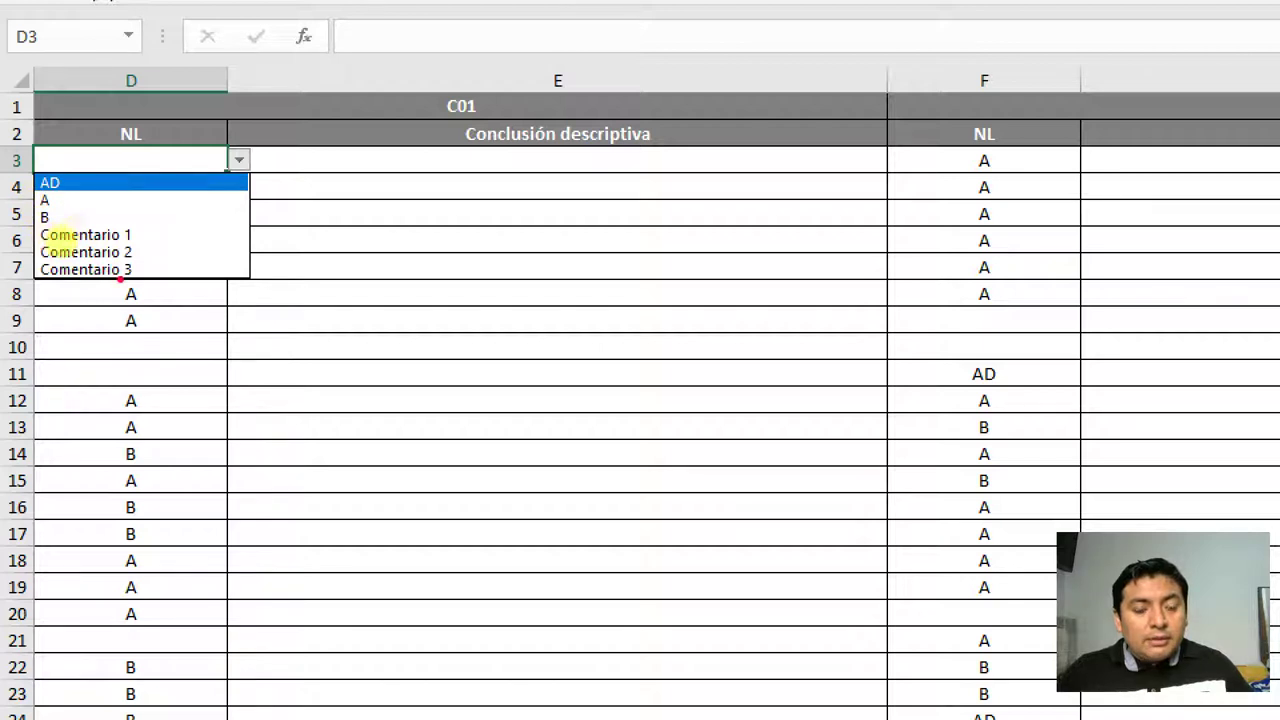
{"action": "left_click_drag", "start_coordinate": [137, 231], "coordinate": [181, 231]}
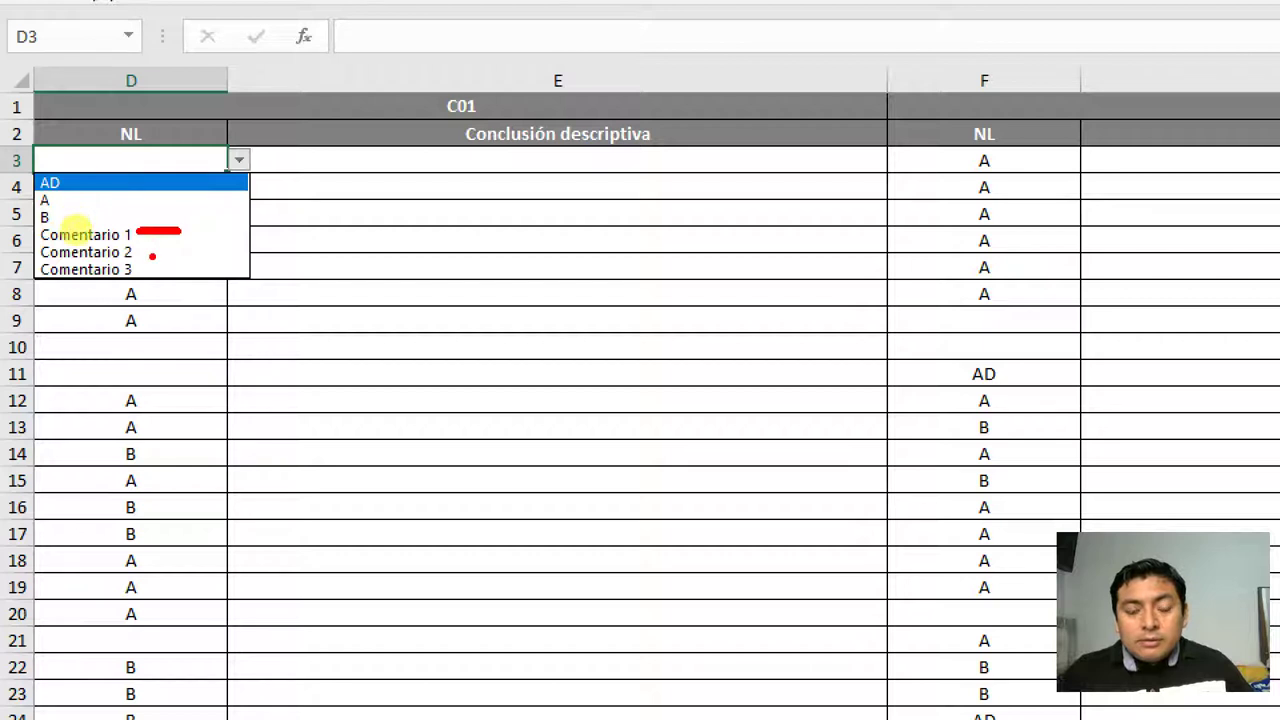
{"action": "left_click_drag", "start_coordinate": [142, 251], "coordinate": [202, 251]}
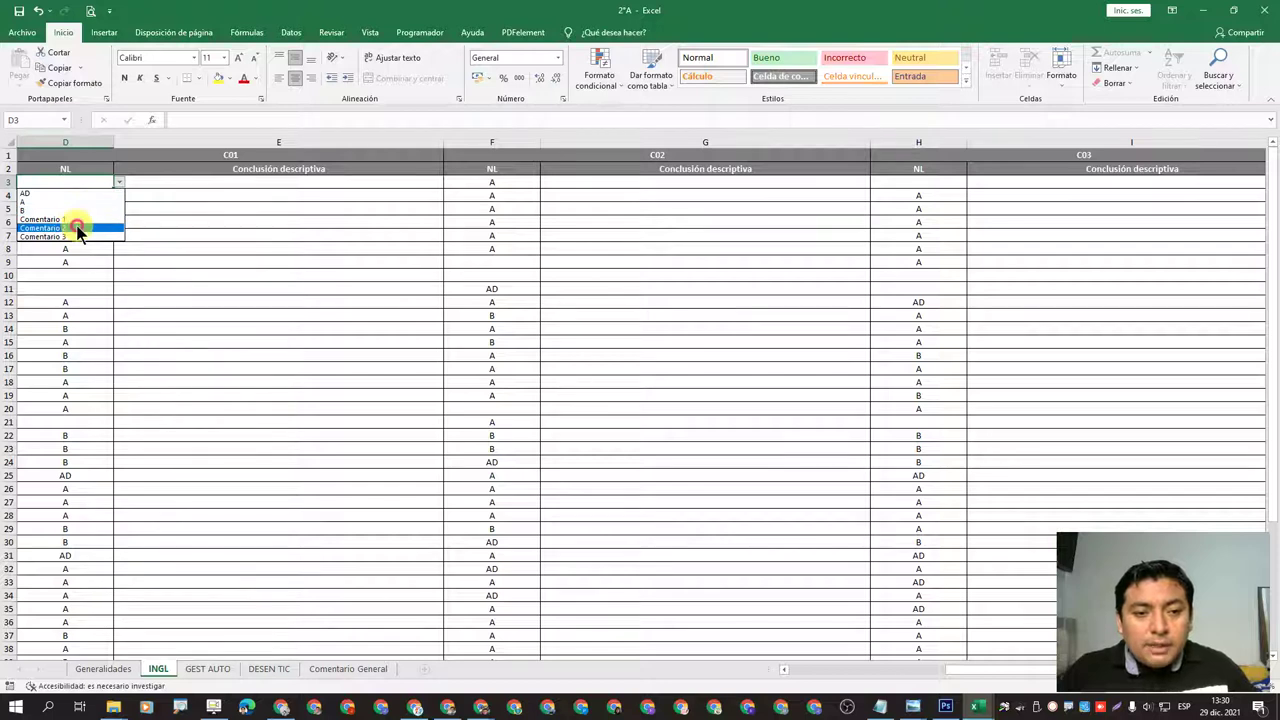
{"action": "left_click", "coordinate": [78, 228]}
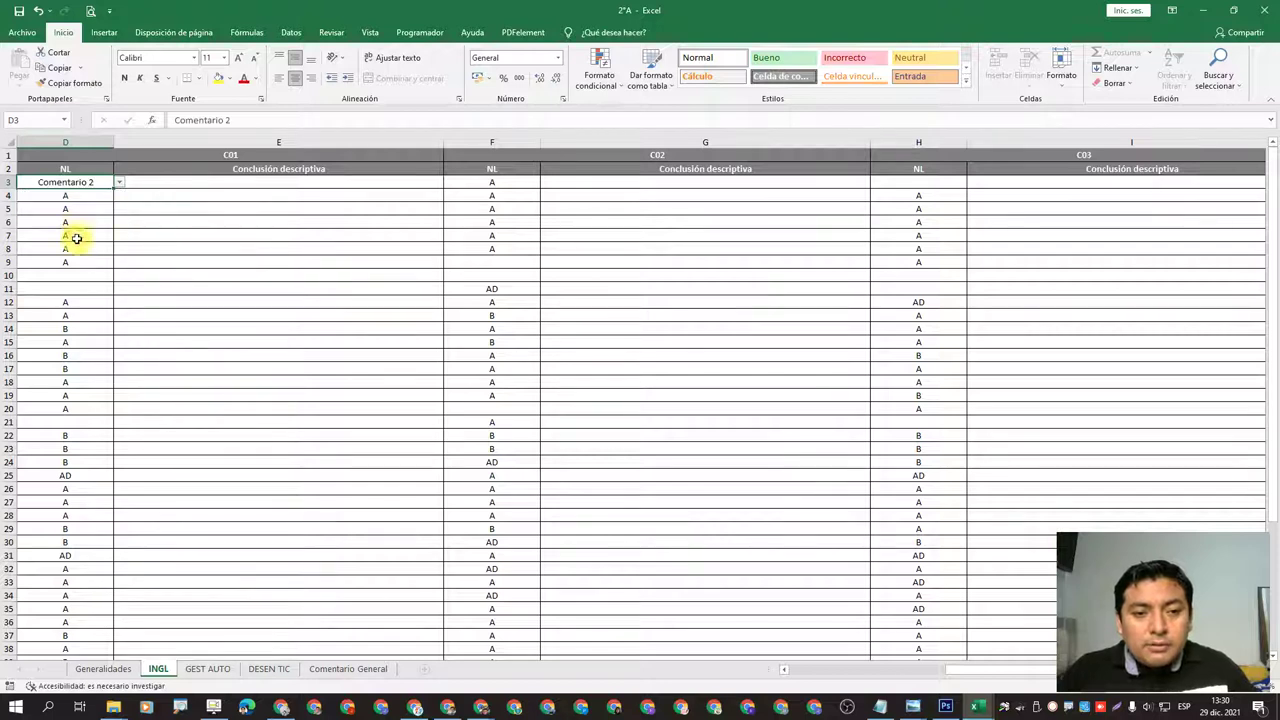
- Choose Comentario 2 as the C01 NL value in the blank cells D10 and D11
{"action": "left_click", "coordinate": [89, 276]}
{"action": "left_click", "coordinate": [118, 276]}
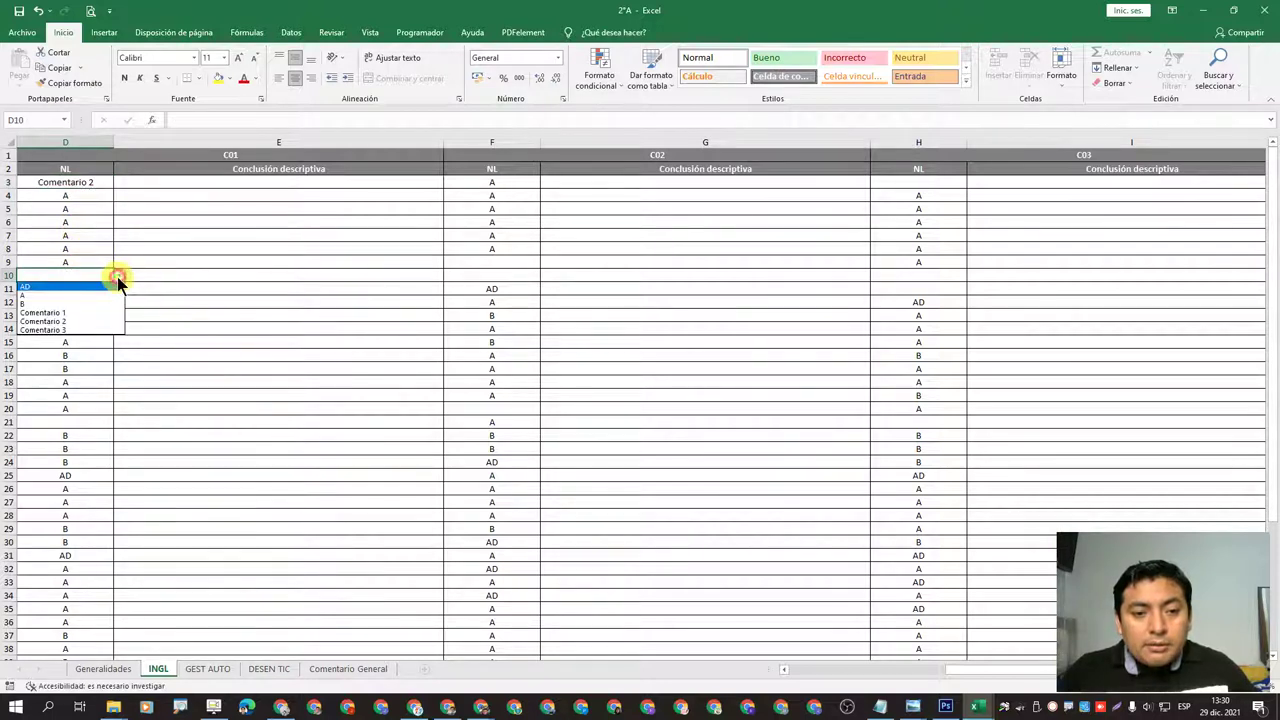
{"action": "left_click", "coordinate": [110, 318]}
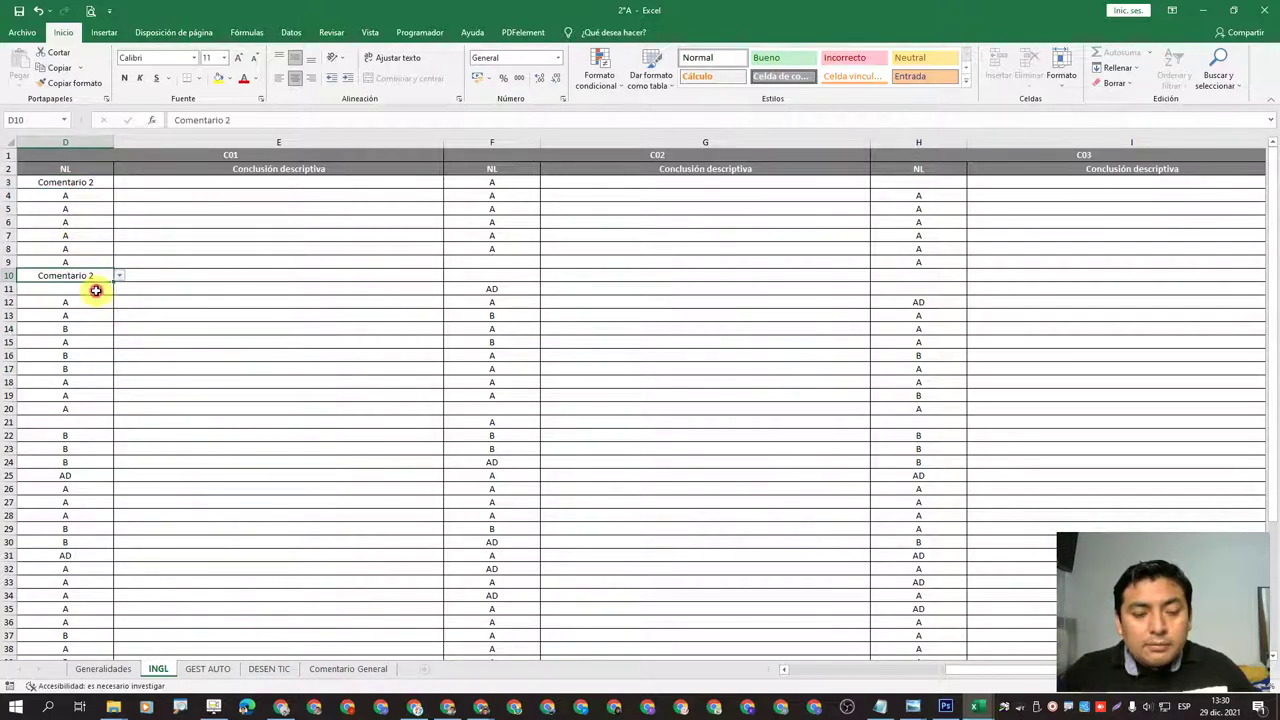
{"action": "left_click", "coordinate": [94, 289]}
{"action": "left_click", "coordinate": [116, 289]}
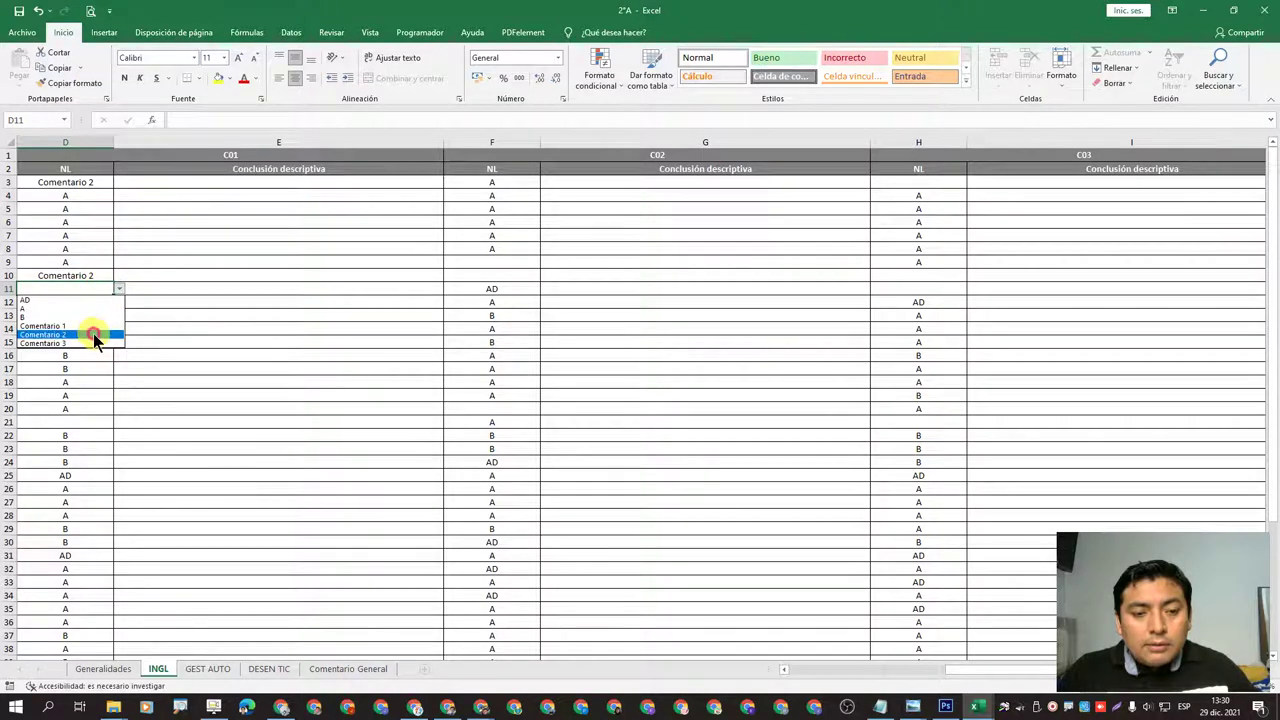
{"action": "left_click", "coordinate": [93, 333]}
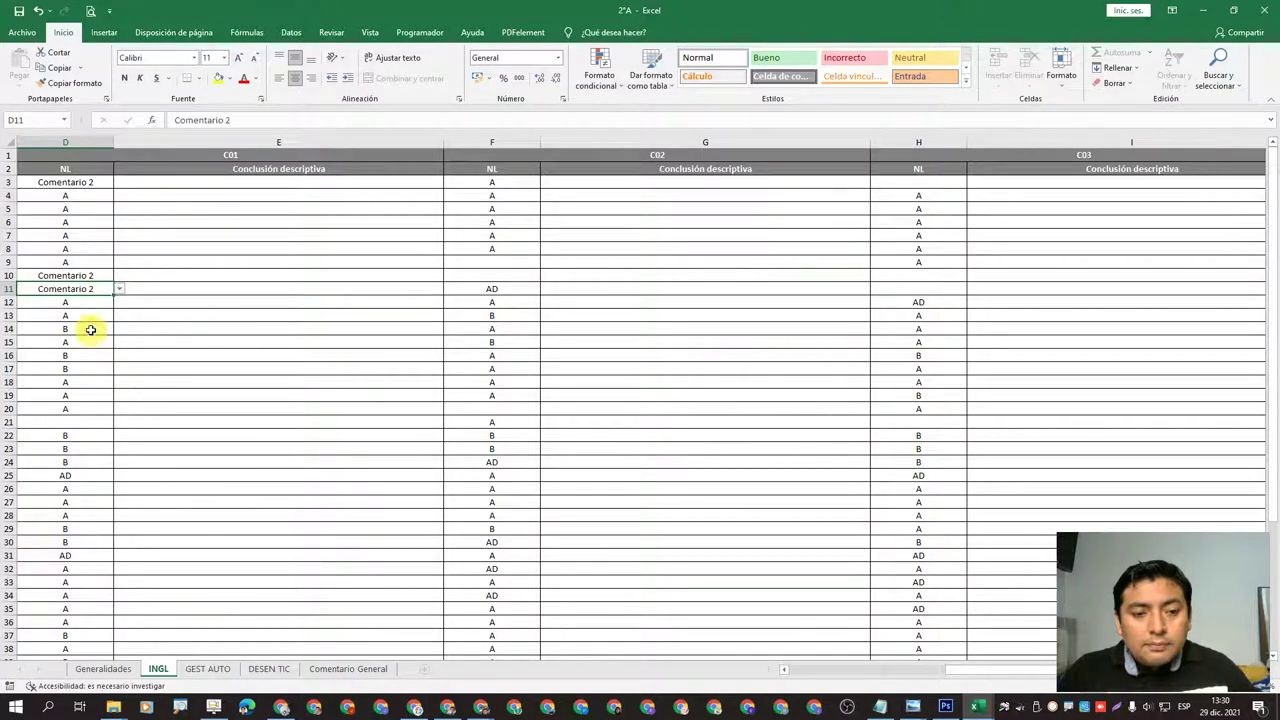
- Choose Comentario 3 as the C01 NL value in the blank cell D21
{"action": "left_click", "coordinate": [99, 421]}
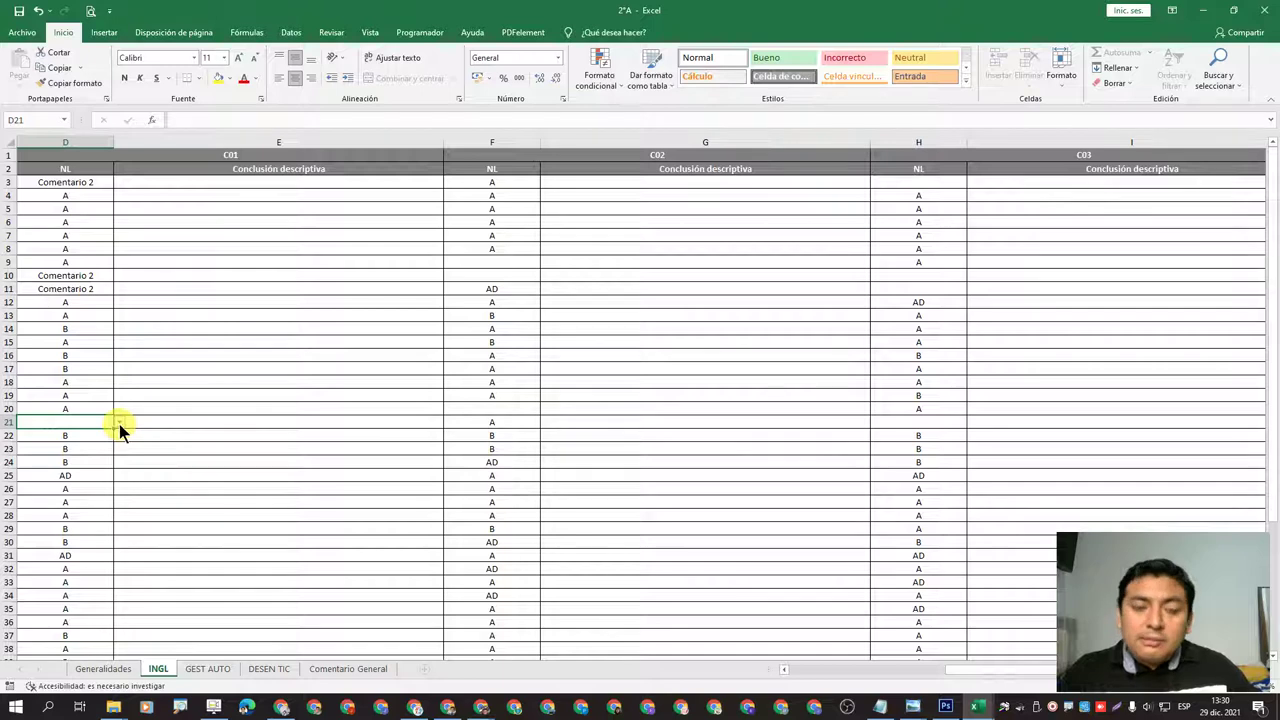
{"action": "left_click", "coordinate": [119, 422]}
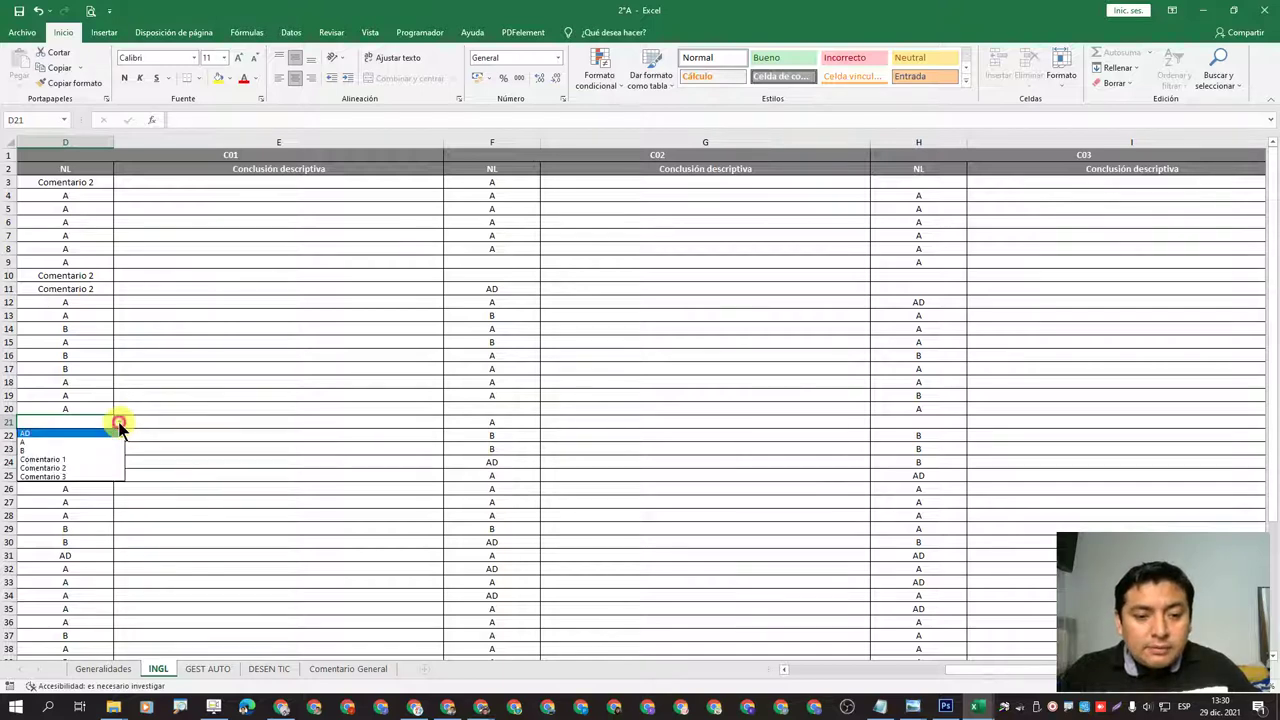
{"action": "left_click", "coordinate": [88, 477]}
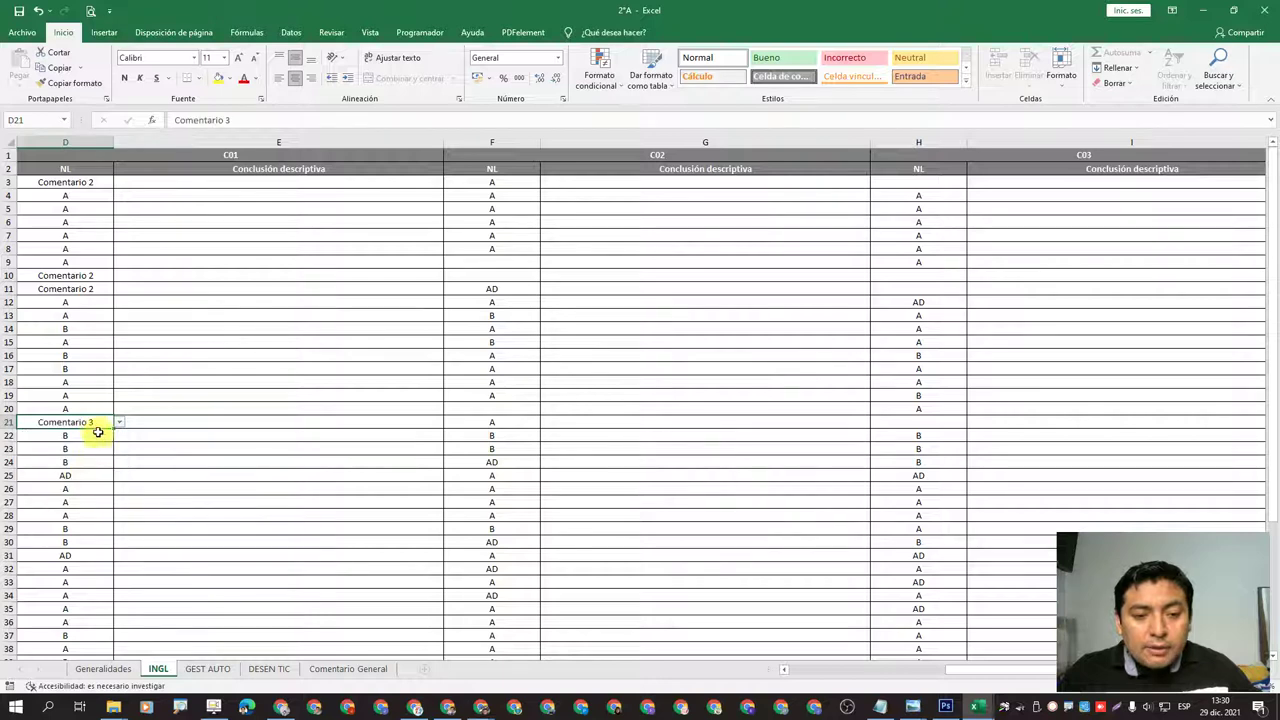
- Enter "Presento pocas evidencias durante el año escolar" as the C01 Conclusión descriptiva in cell E3
{"action": "left_click", "coordinate": [166, 180]}
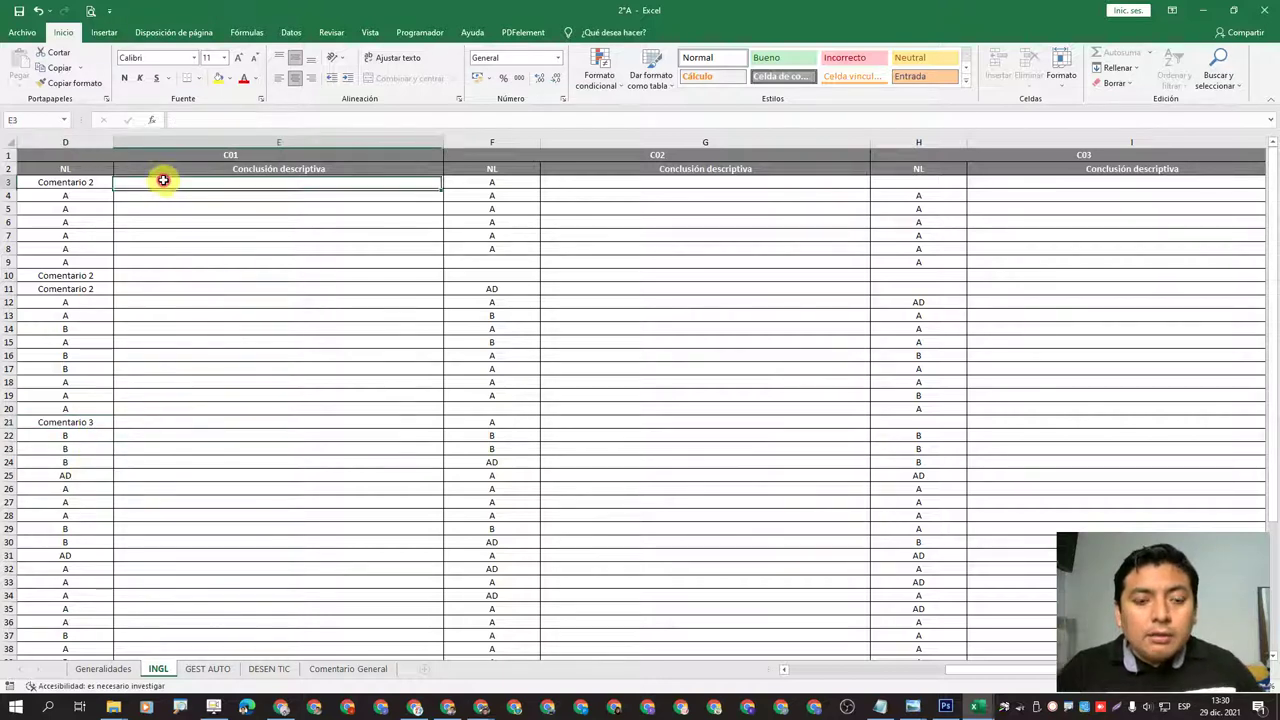
{"action": "type", "text": "p"}
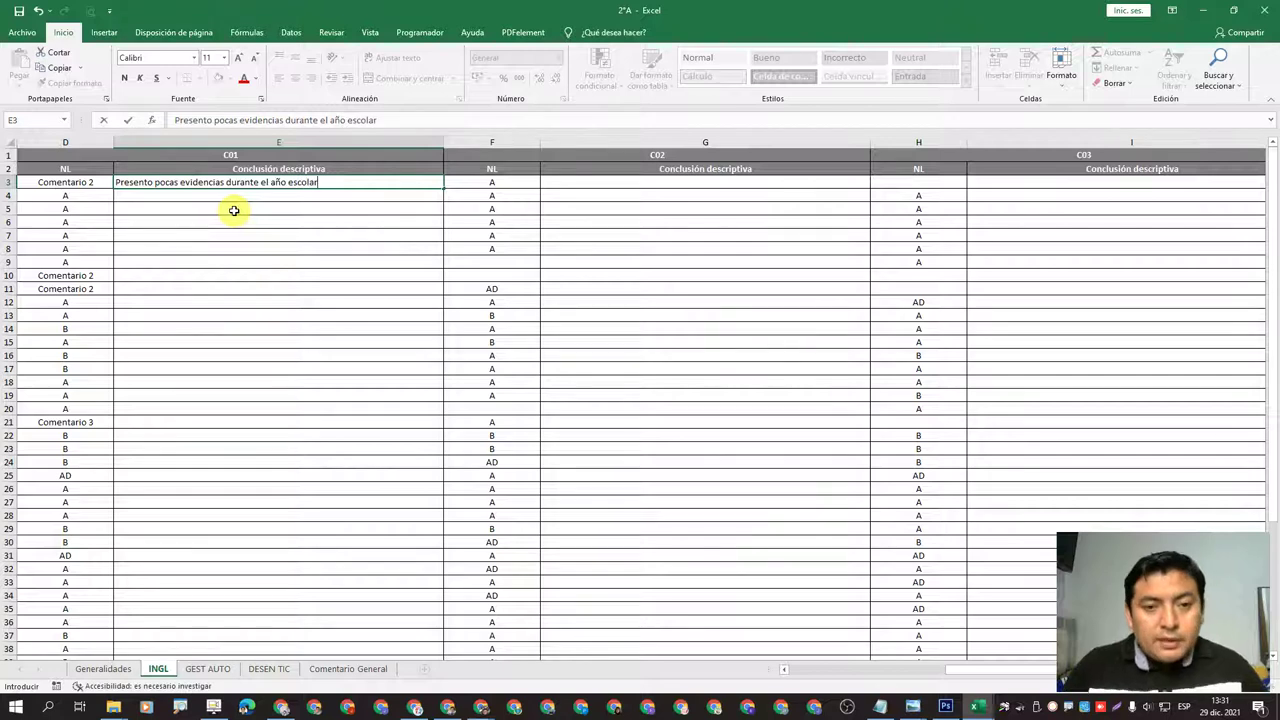
{"action": "left_click", "coordinate": [263, 234]}
{"action": "left_click", "coordinate": [314, 186]}
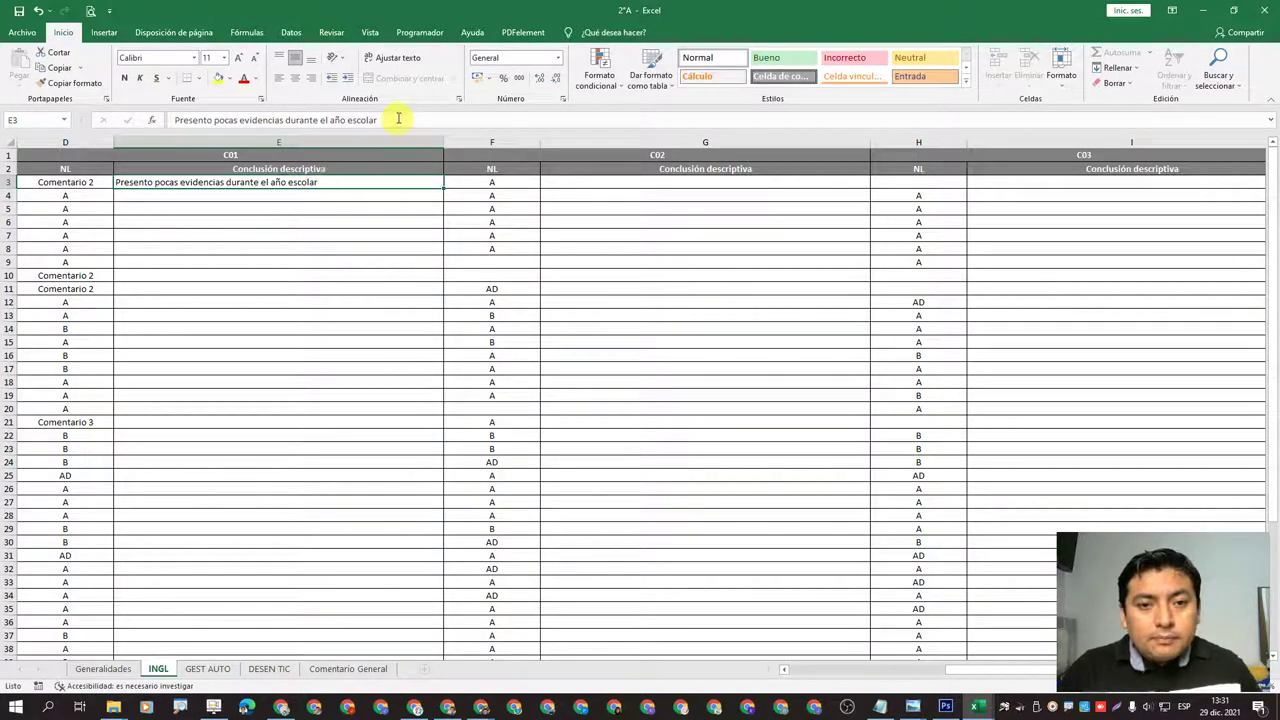
- Copy the descriptive conclusion text from E3 into cells E10 and E11 of the C01 column
{"action": "left_click_drag", "start_coordinate": [398, 119], "coordinate": [205, 118]}
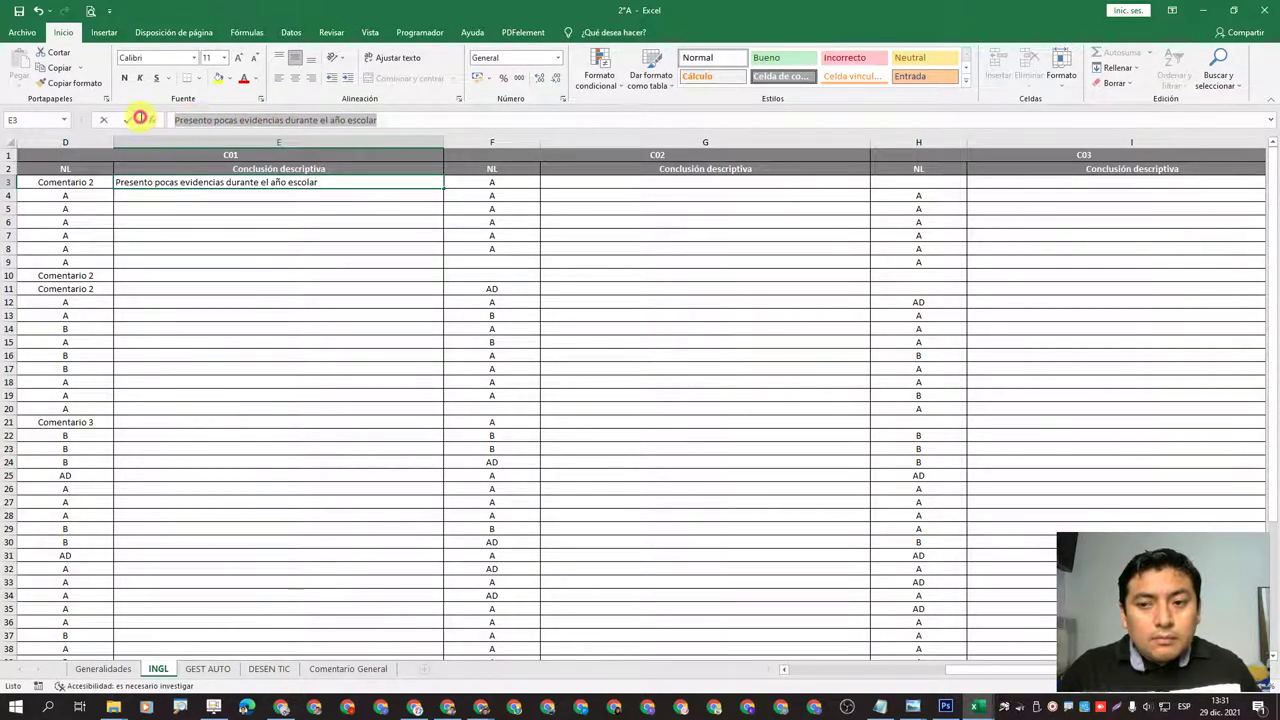
{"action": "left_click_drag", "start_coordinate": [120, 118], "coordinate": [122, 120]}
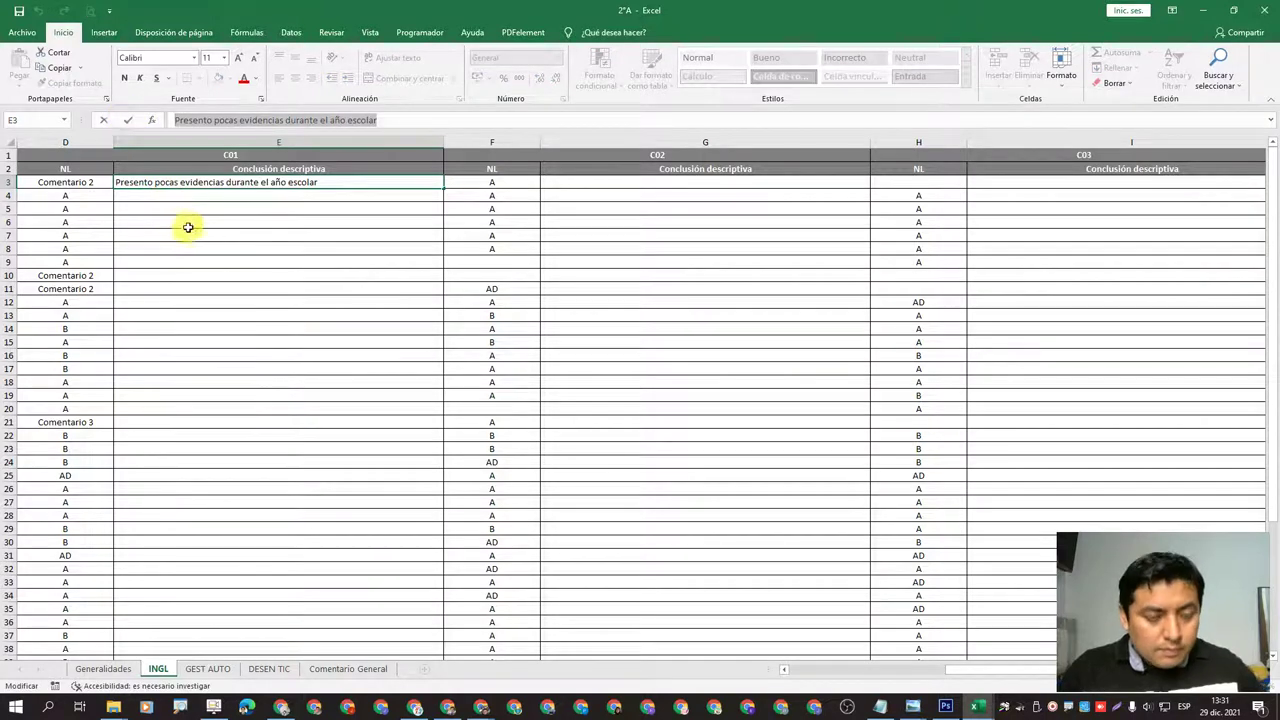
{"action": "left_click", "coordinate": [183, 277]}
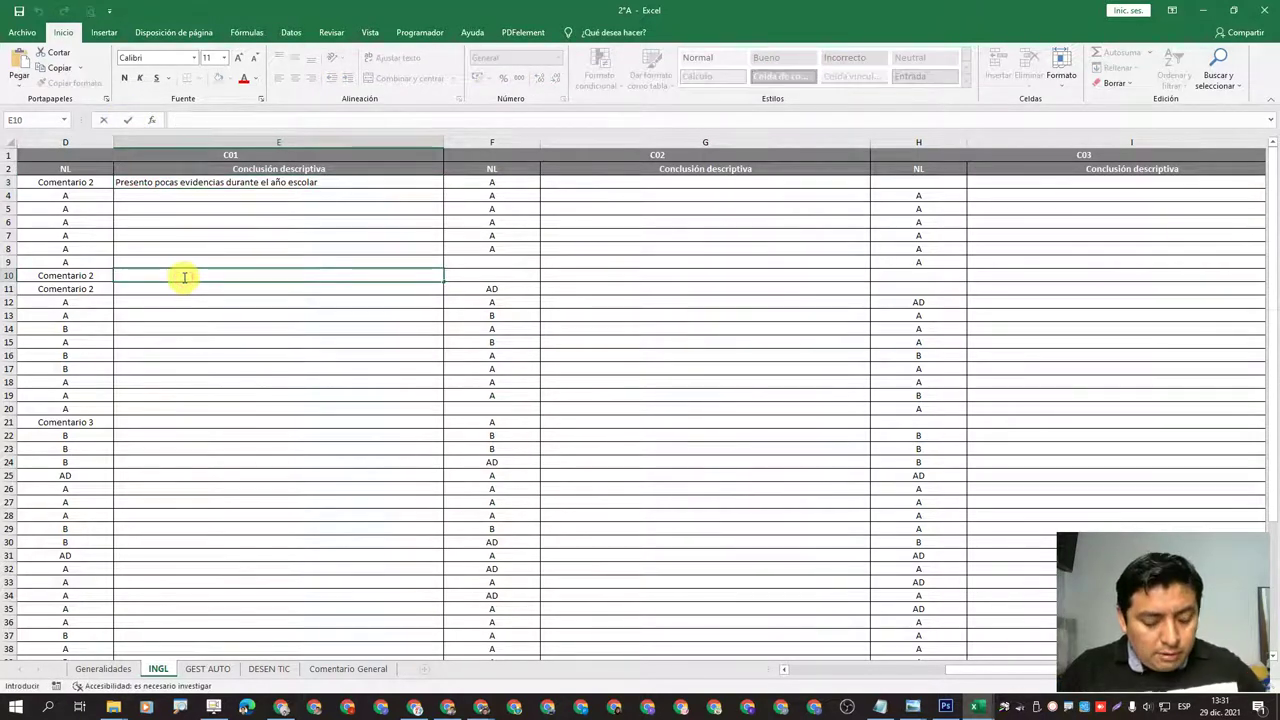
{"action": "type", "text": "Presento pocas evidencias durante el año escolar"}
{"action": "left_click", "coordinate": [179, 290]}
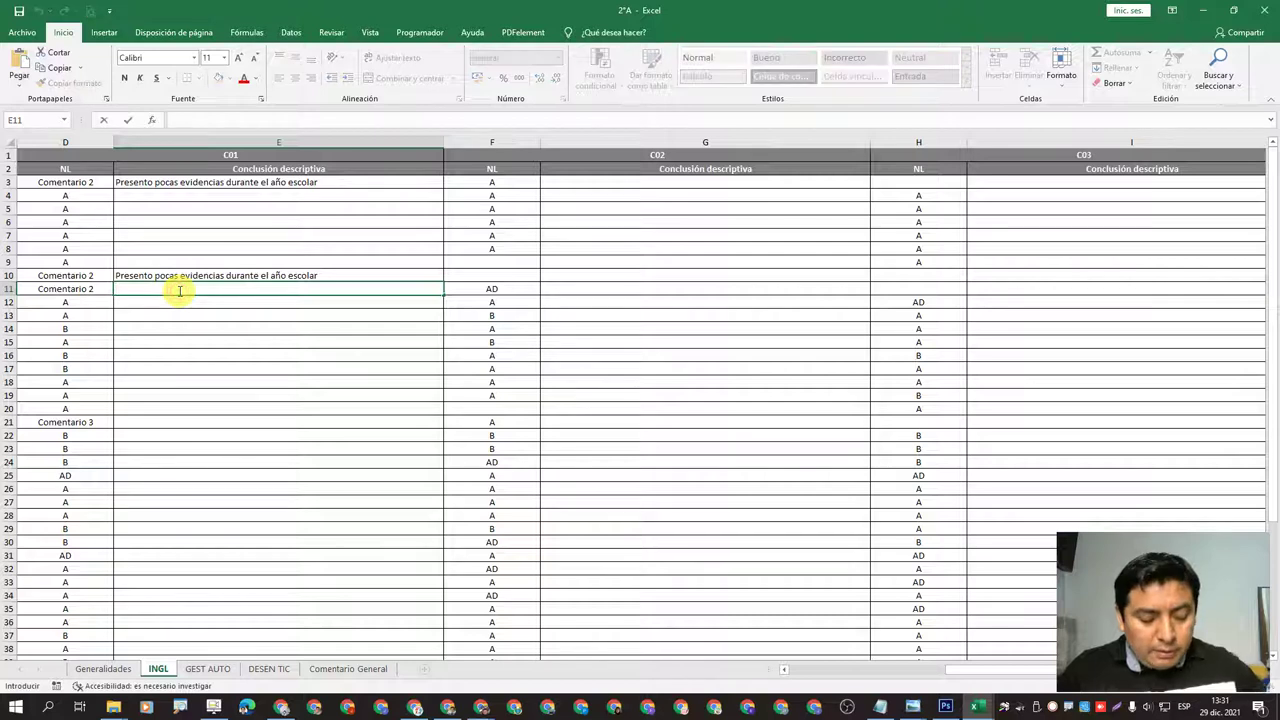
{"action": "type", "text": "Presento pocas evidencias durante el año escolar"}
{"action": "left_click", "coordinate": [193, 324]}
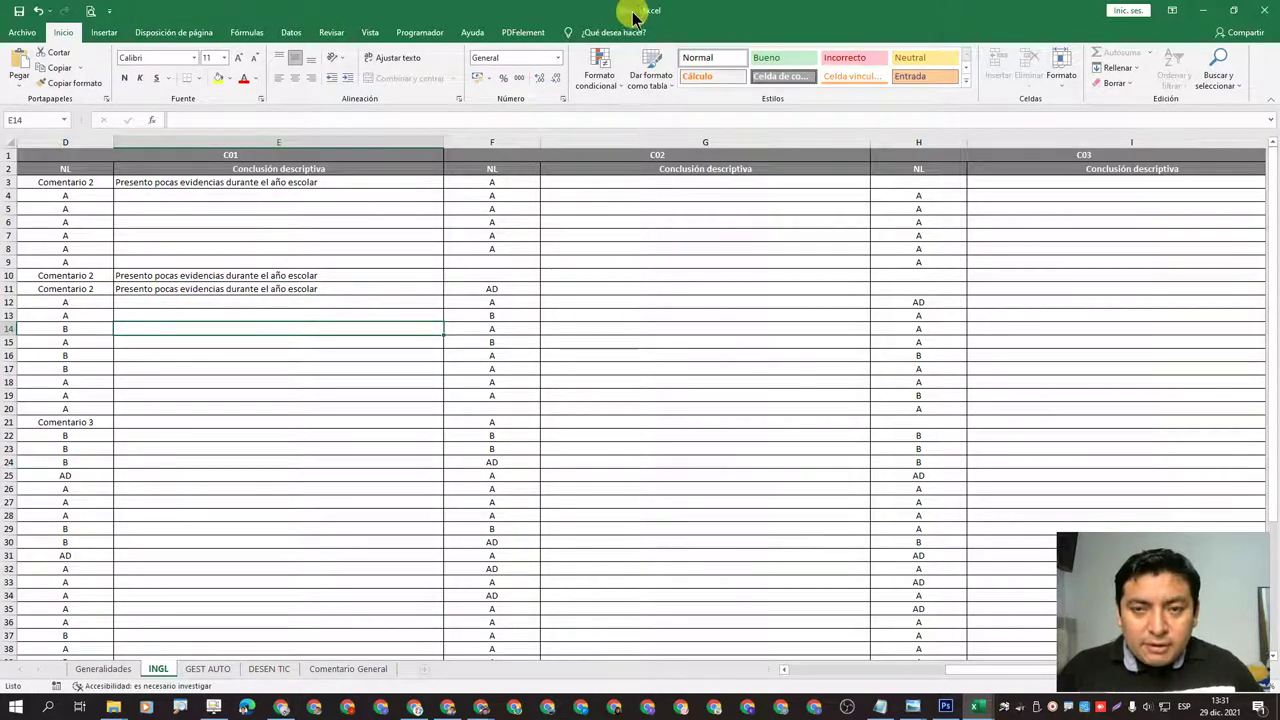
- Enter "Nunca se conecto" as the C01 Conclusión descriptiva in E21, beside the Comentario 3 value
{"action": "key", "text": "Down"}
{"action": "left_click", "coordinate": [175, 424]}
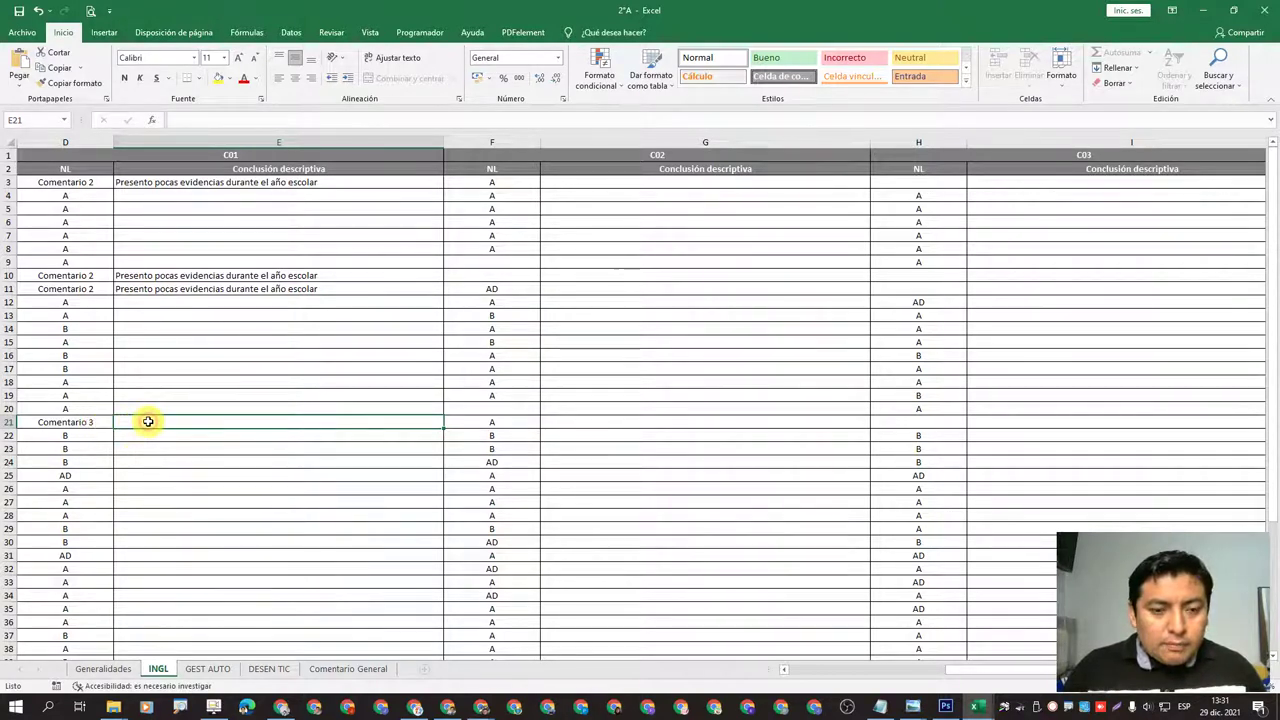
{"action": "left_click", "coordinate": [95, 423]}
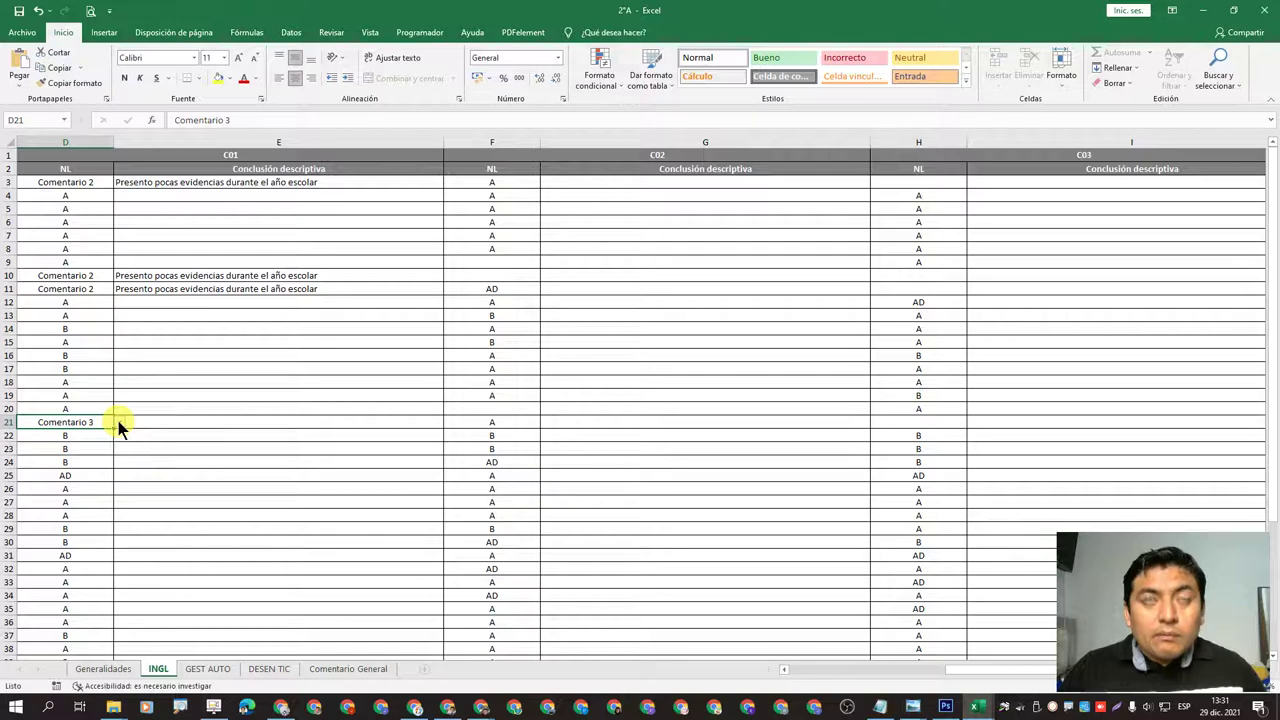
{"action": "left_click", "coordinate": [118, 422]}
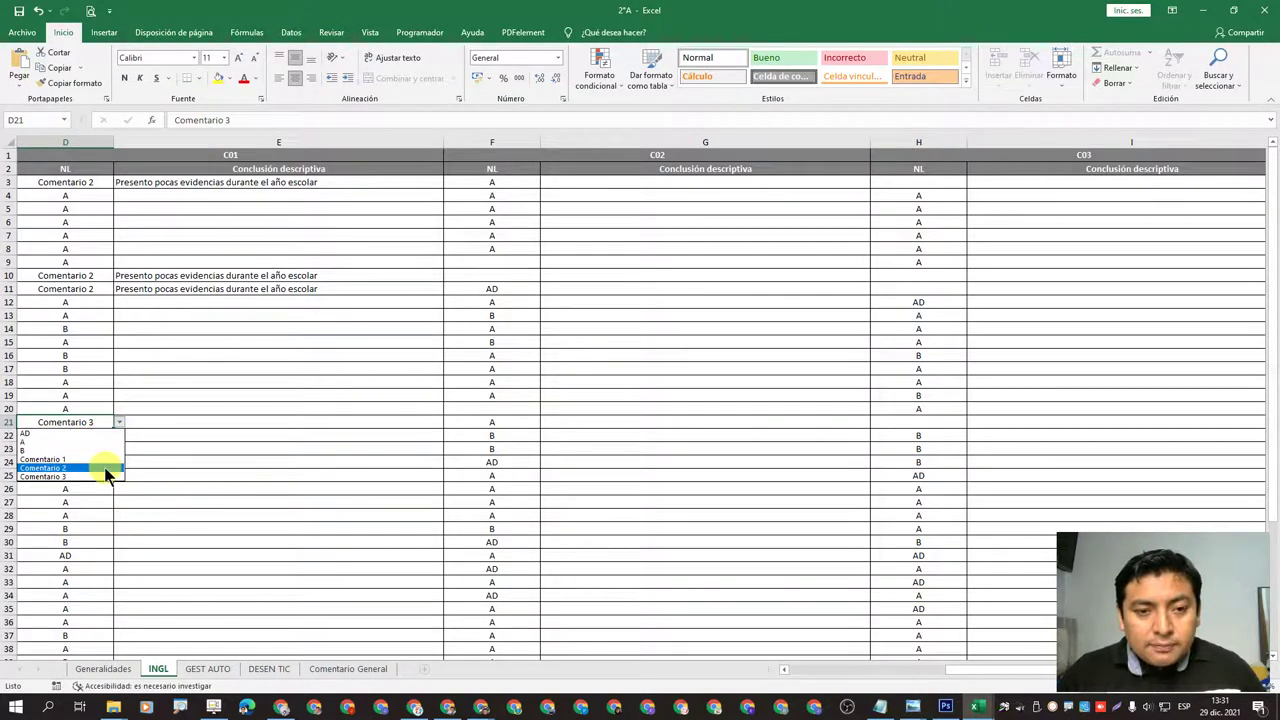
{"action": "left_click", "coordinate": [155, 420]}
{"action": "double_click", "coordinate": [155, 420]}
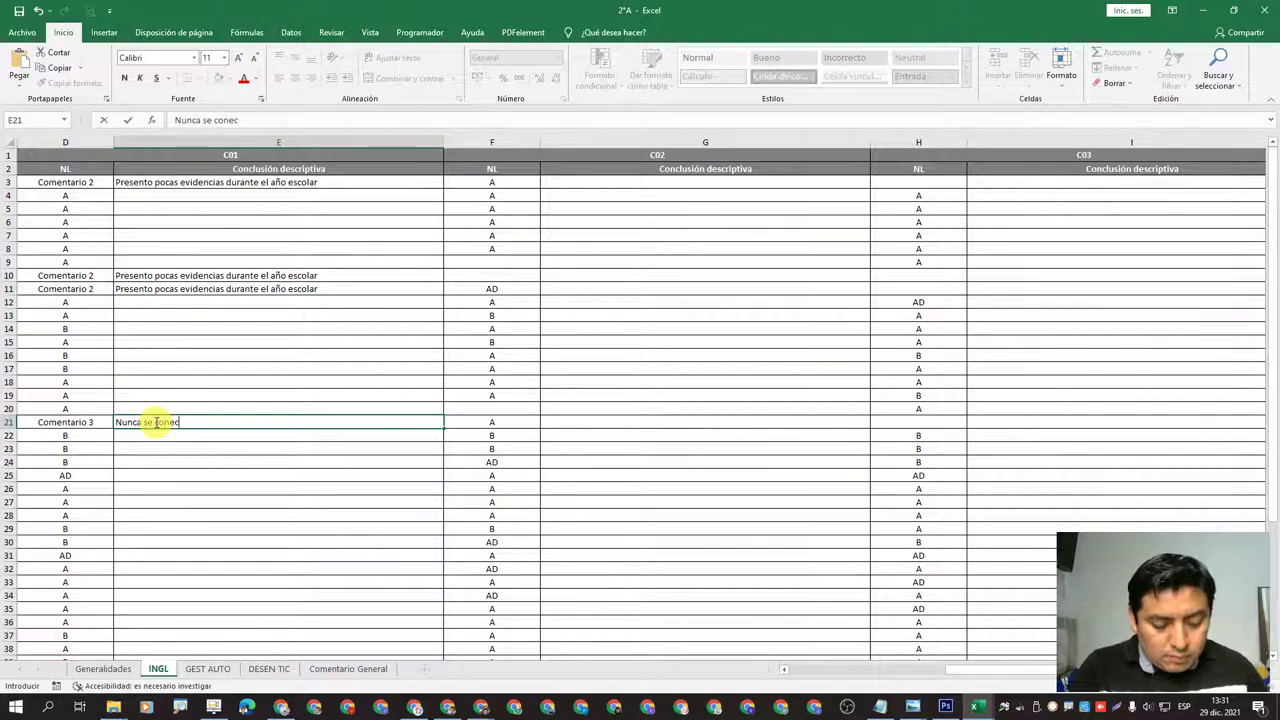
{"action": "left_click", "coordinate": [307, 487]}
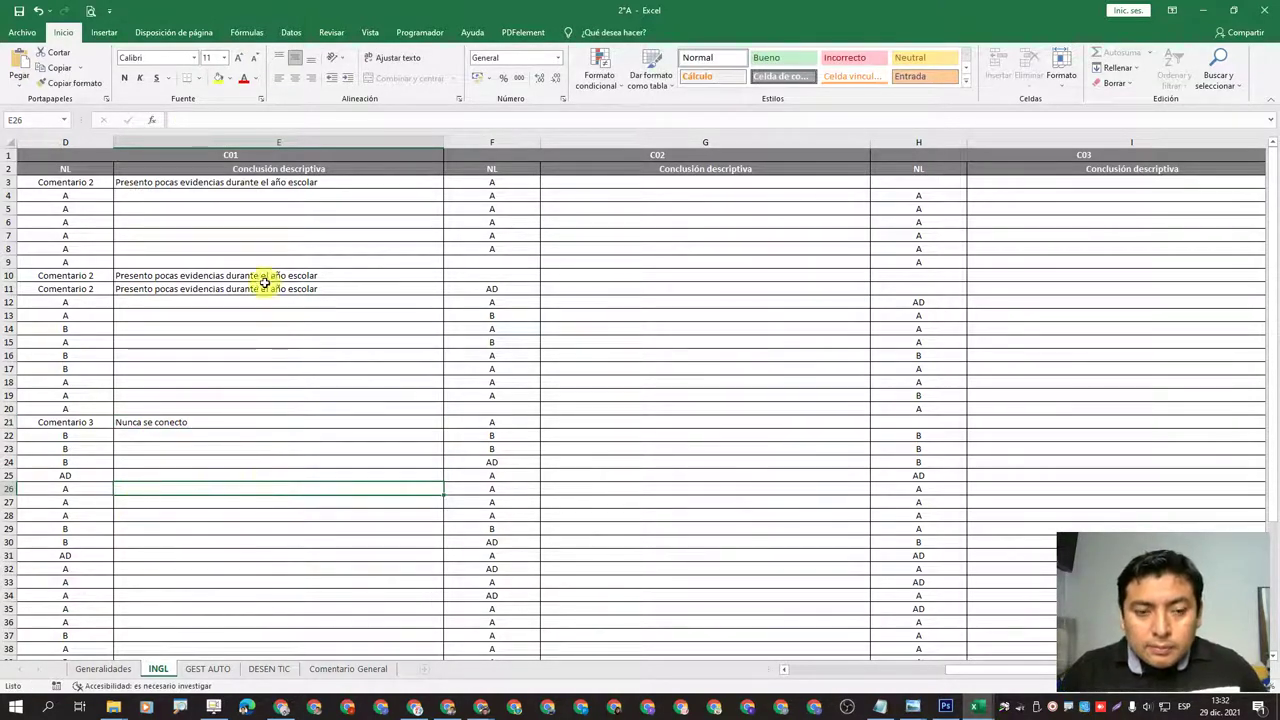
{"action": "scroll", "coordinate": [429, 537], "scroll_direction": "down", "scroll_amount": 1}
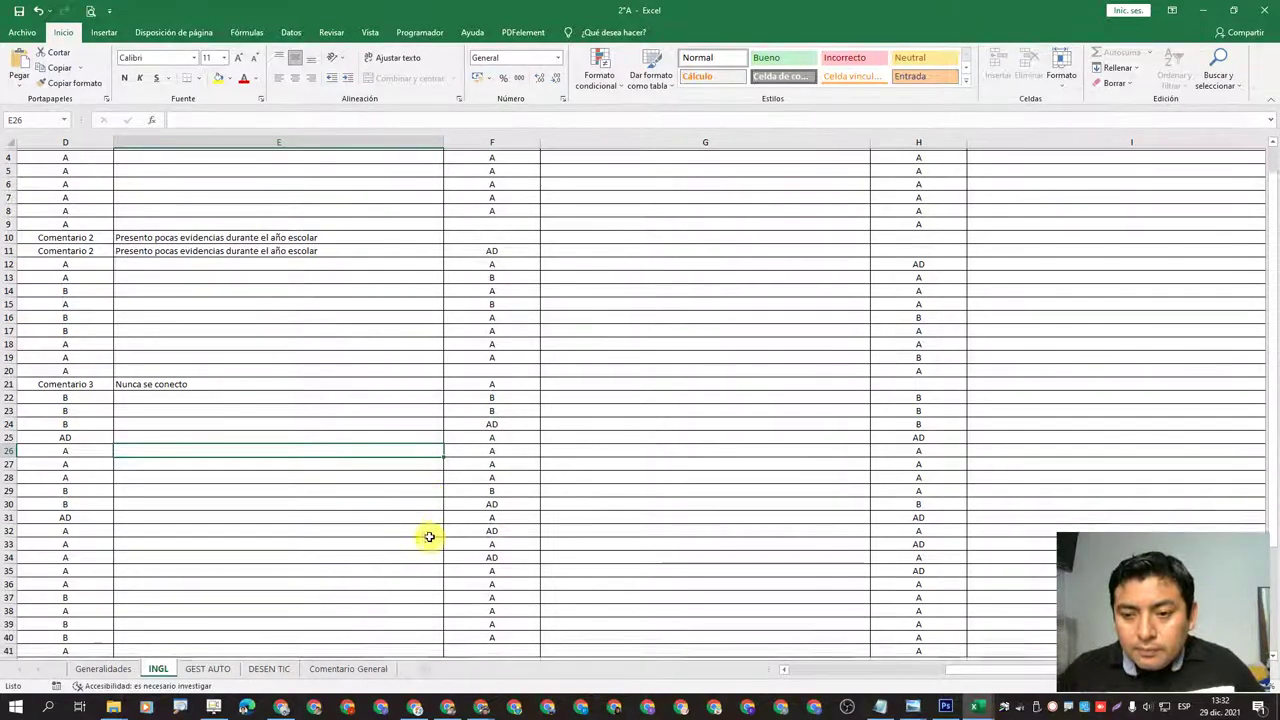
{"action": "scroll", "coordinate": [427, 535], "scroll_direction": "up", "scroll_amount": 1}
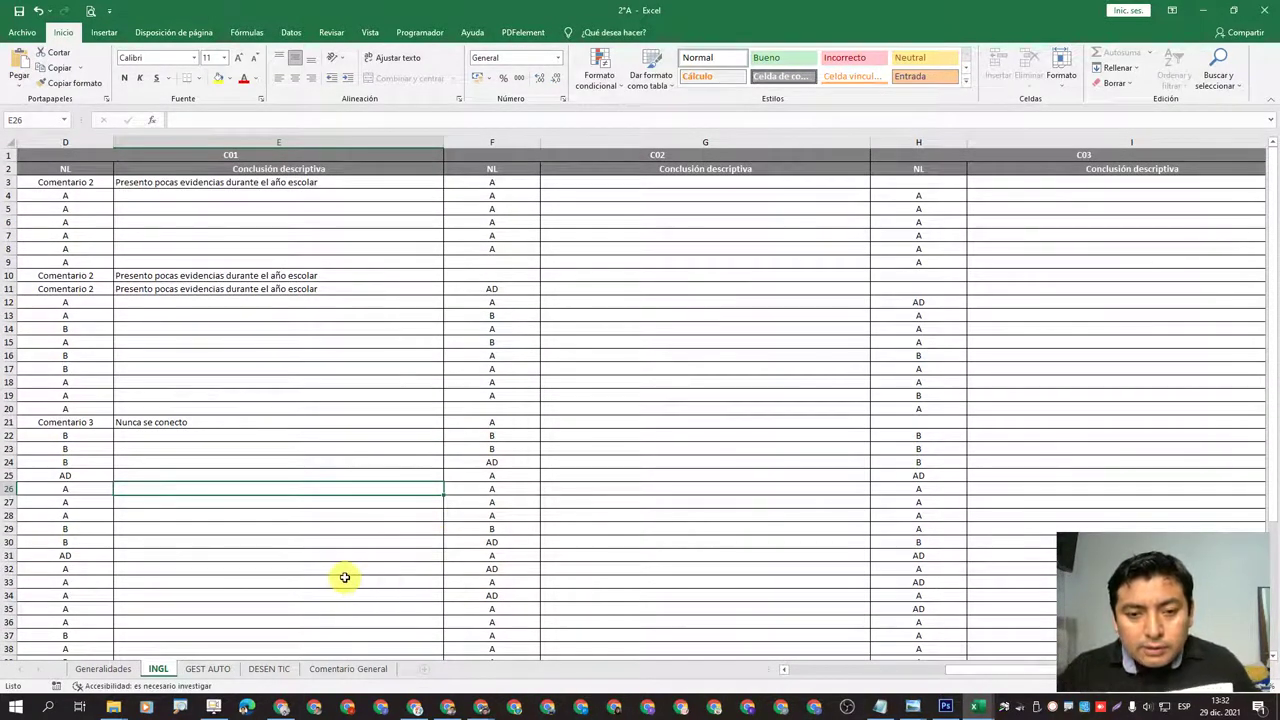
{"action": "mouse_move", "coordinate": [980, 672]}
{"action": "left_mouse_down"}
{"action": "mouse_move", "coordinate": [940, 669]}
{"action": "mouse_move", "coordinate": [986, 660]}
{"action": "left_mouse_up"}
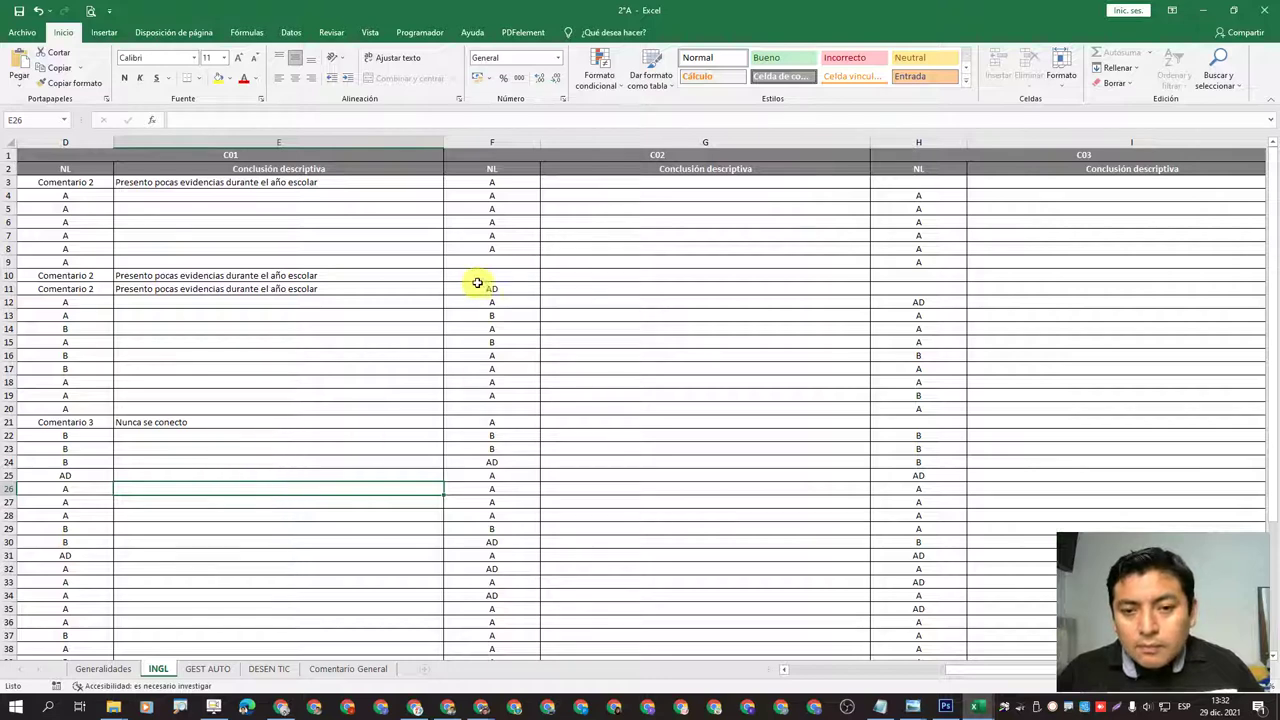
- Copy the C01 NL grades D3:D41 from the 2°A workbook and paste them as values at D3 of the RegNotasFinales INGL sheet
{"action": "left_click", "coordinate": [212, 422]}
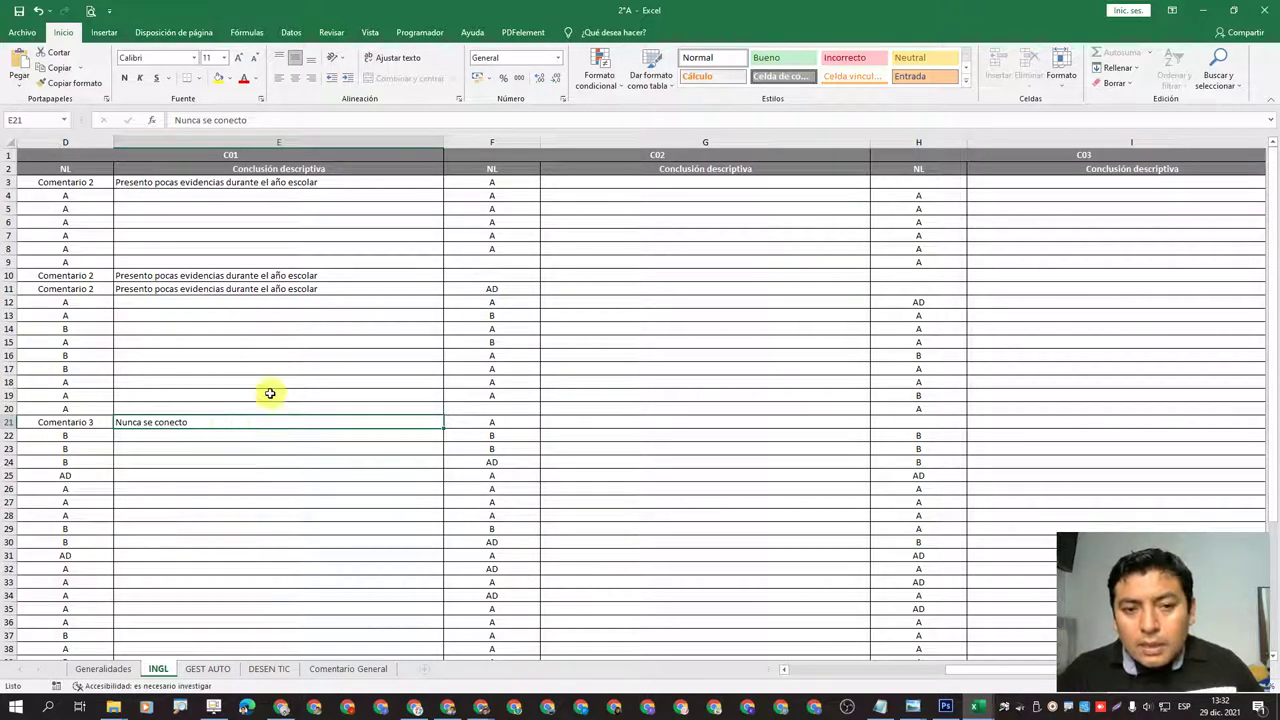
{"action": "left_click_drag", "start_coordinate": [88, 182], "coordinate": [81, 636]}
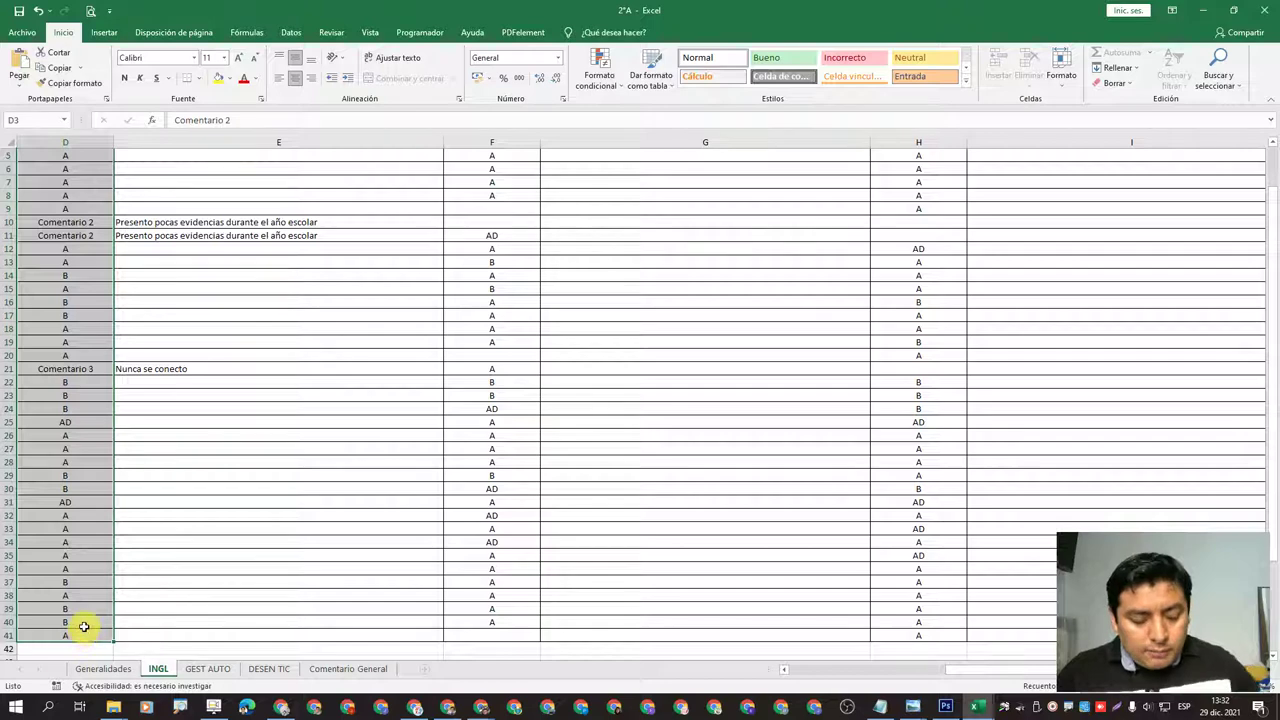
{"action": "key", "text": "ctrl+c"}
{"action": "key", "text": "alt+Tab"}
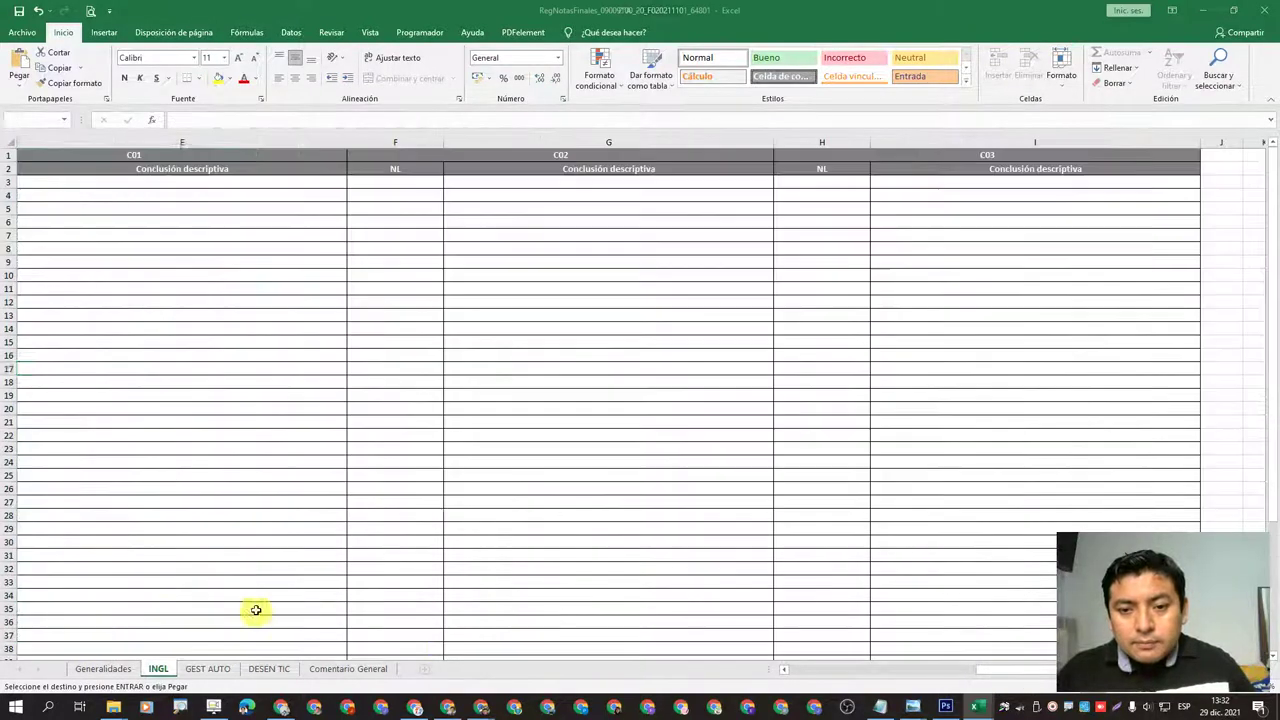
{"action": "left_click_drag", "start_coordinate": [1040, 677], "coordinate": [994, 671]}
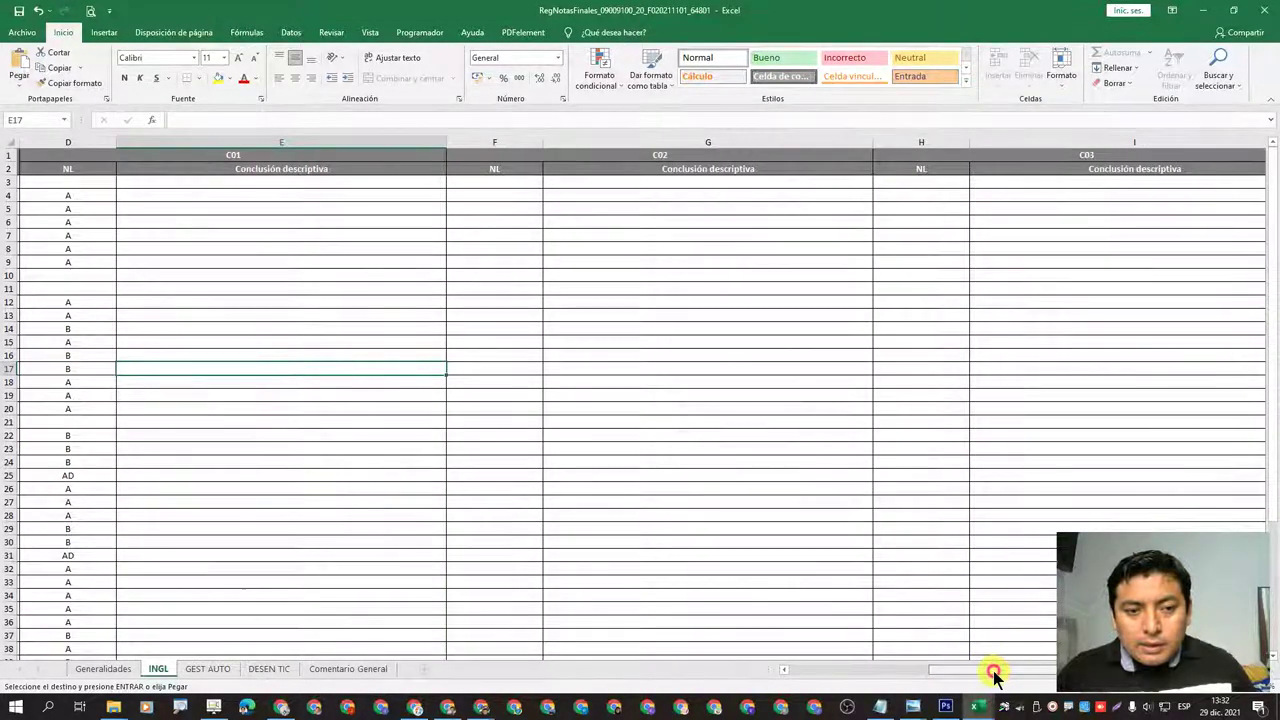
{"action": "left_click", "coordinate": [91, 185]}
{"action": "right_click", "coordinate": [91, 185]}
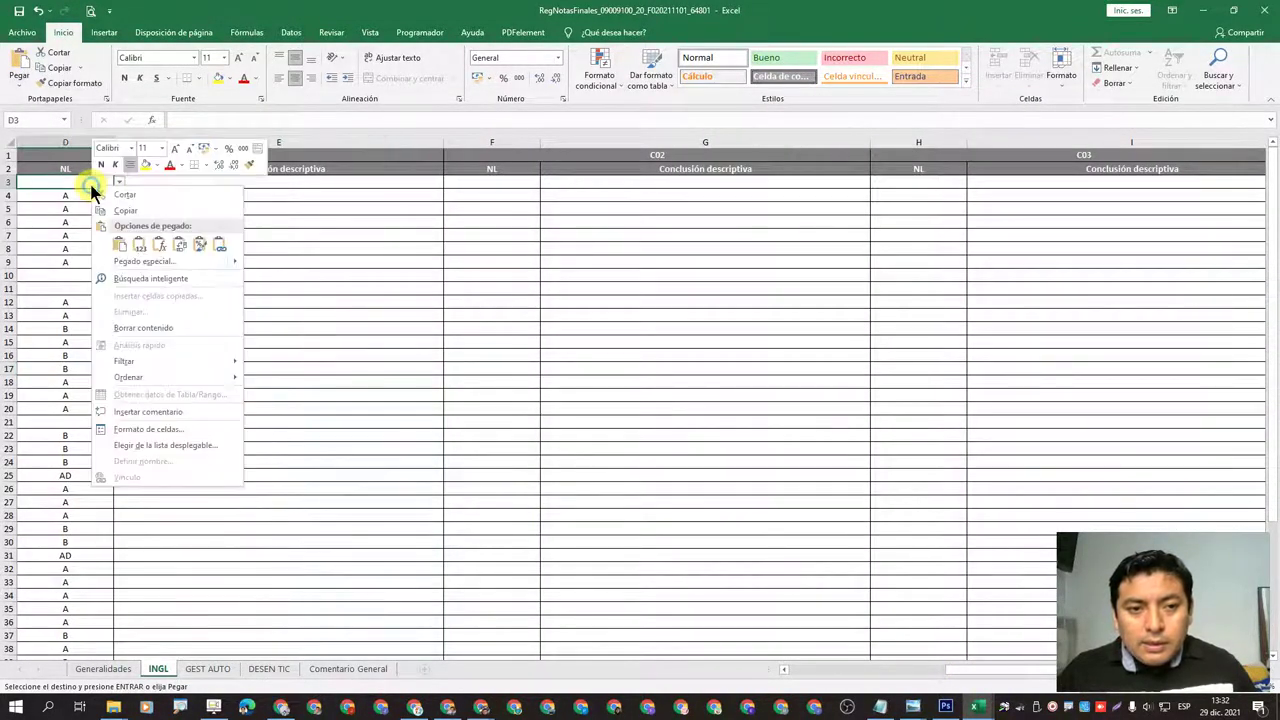
{"action": "left_click", "coordinate": [138, 248]}
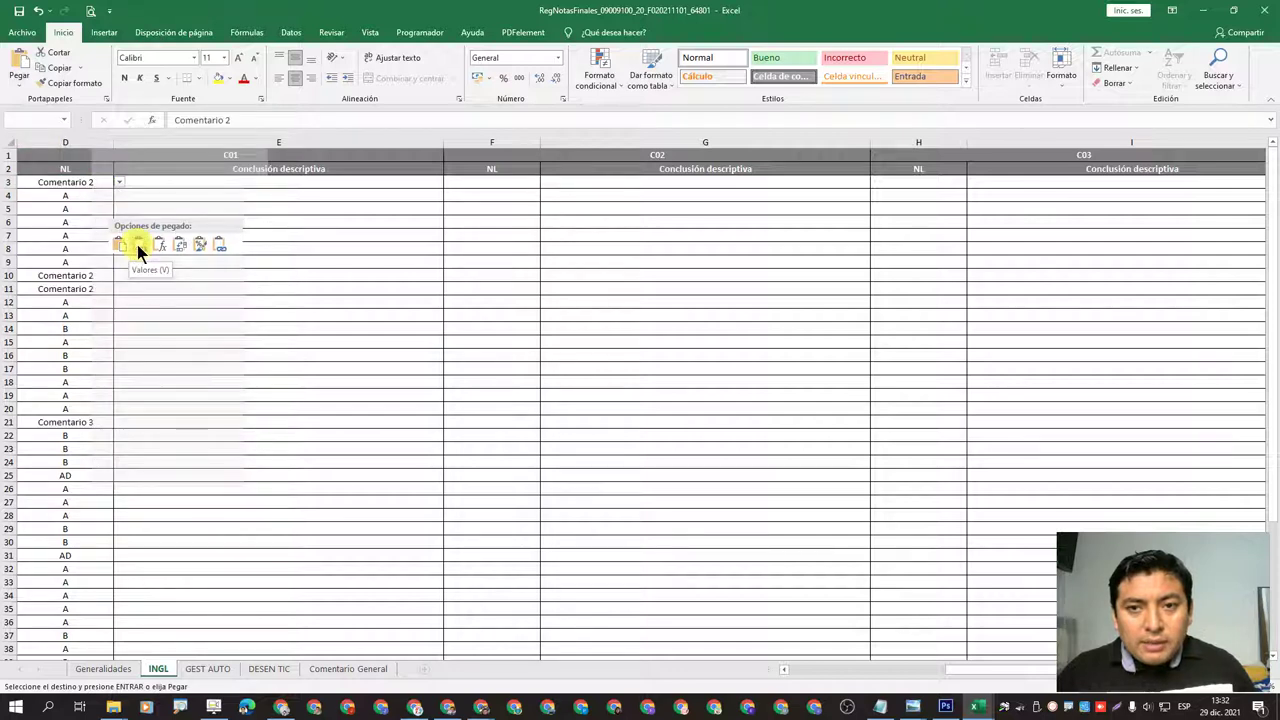
{"action": "left_click", "coordinate": [137, 244]}
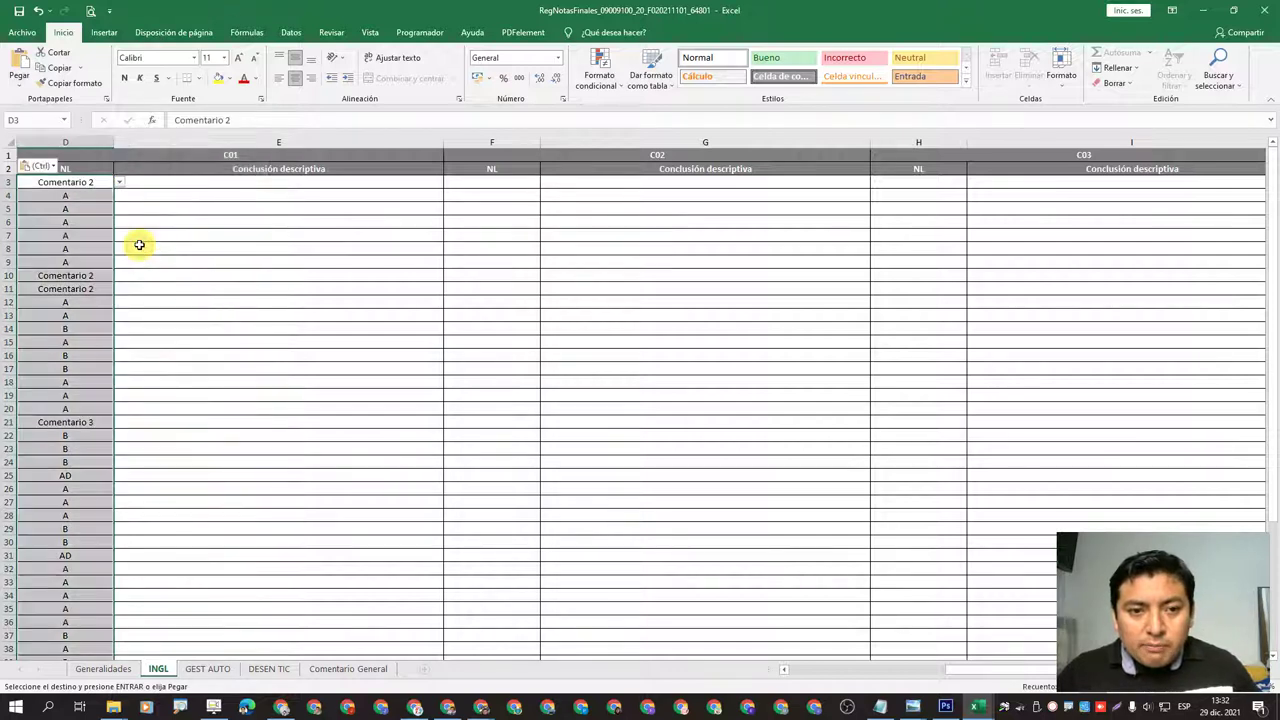
{"action": "scroll", "coordinate": [177, 457], "scroll_direction": "down", "scroll_amount": 2}
{"action": "scroll", "coordinate": [177, 459], "scroll_direction": "up", "scroll_amount": 2}
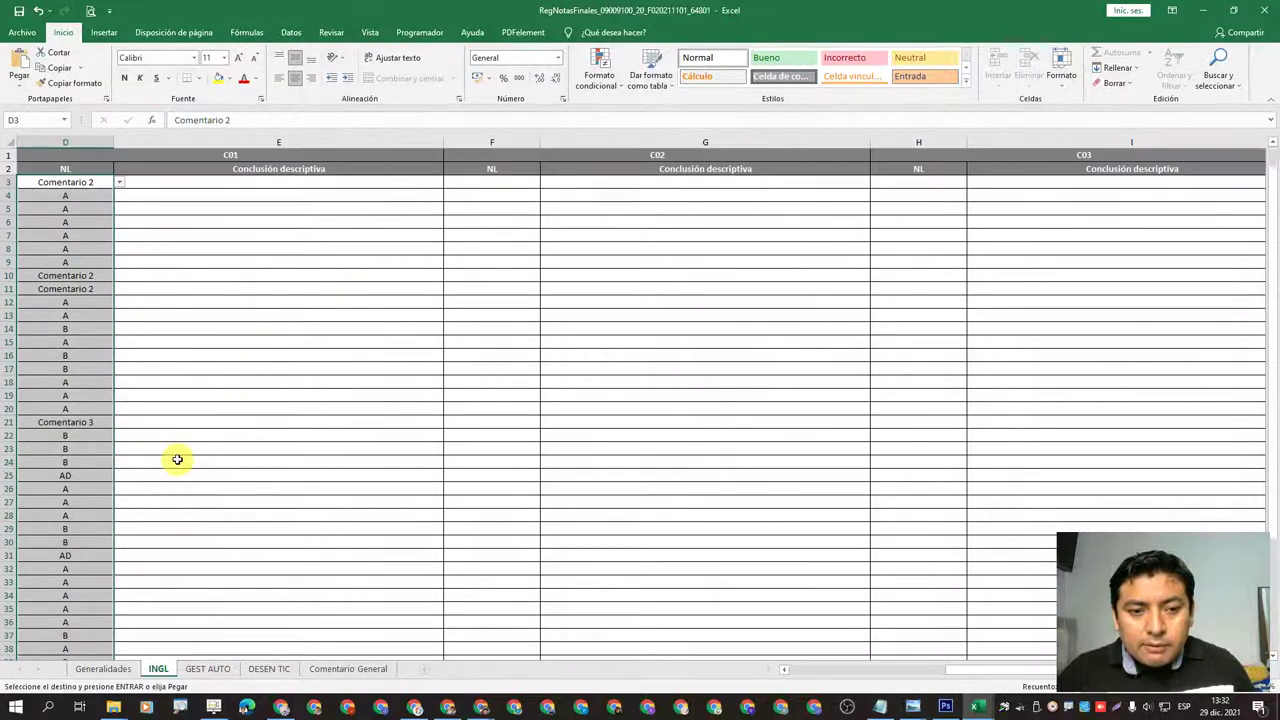
- Copy the C01 descriptive conclusions E3:E41 from the 2°A workbook and paste them as values at E3 in RegNotasFinales
{"action": "key", "text": "alt+Tab"}
{"action": "scroll", "coordinate": [330, 450], "scroll_direction": "up", "scroll_amount": 2}
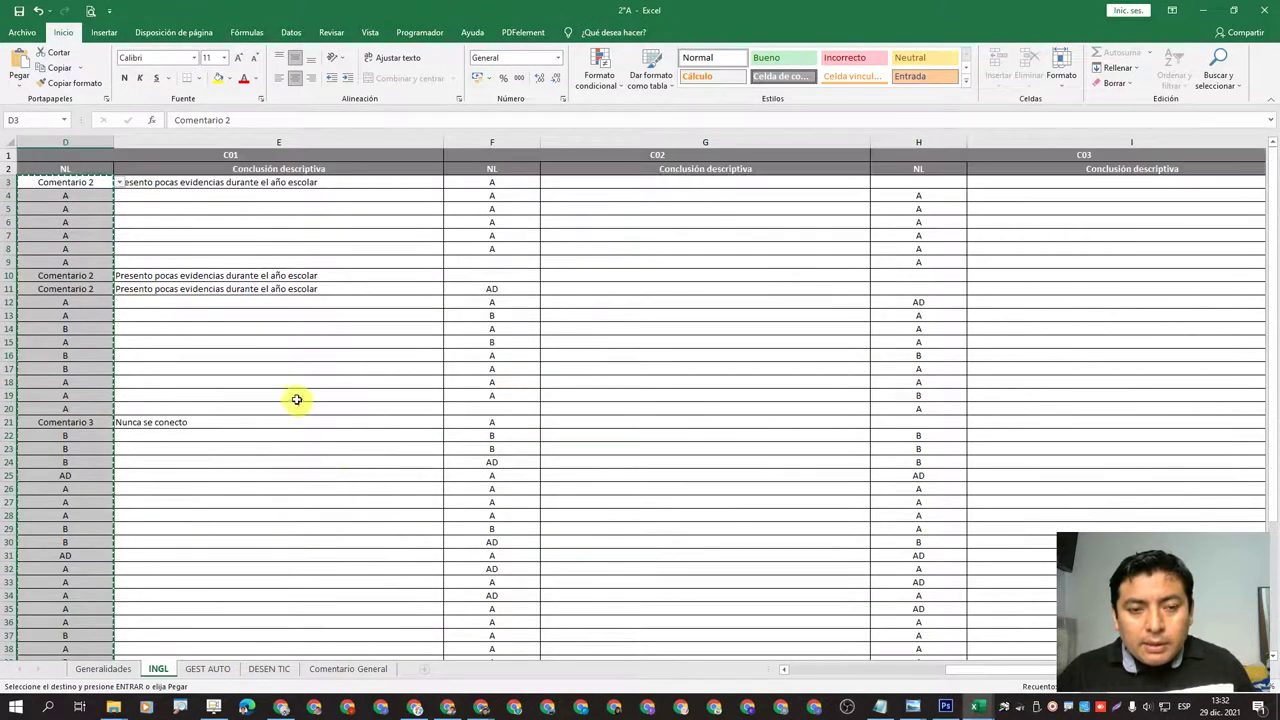
{"action": "left_click_drag", "start_coordinate": [282, 181], "coordinate": [295, 636]}
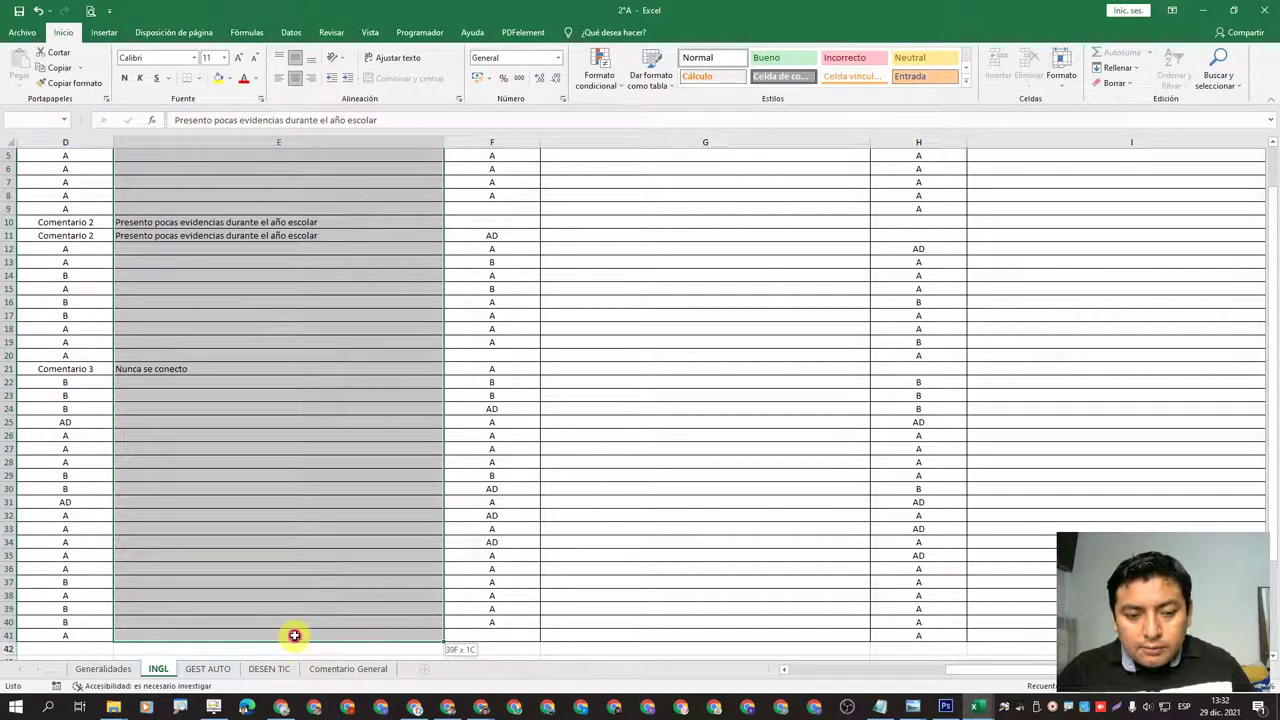
{"action": "key", "text": "ctrl+c"}
{"action": "key", "text": "alt+Tab"}
{"action": "left_click", "coordinate": [249, 409]}
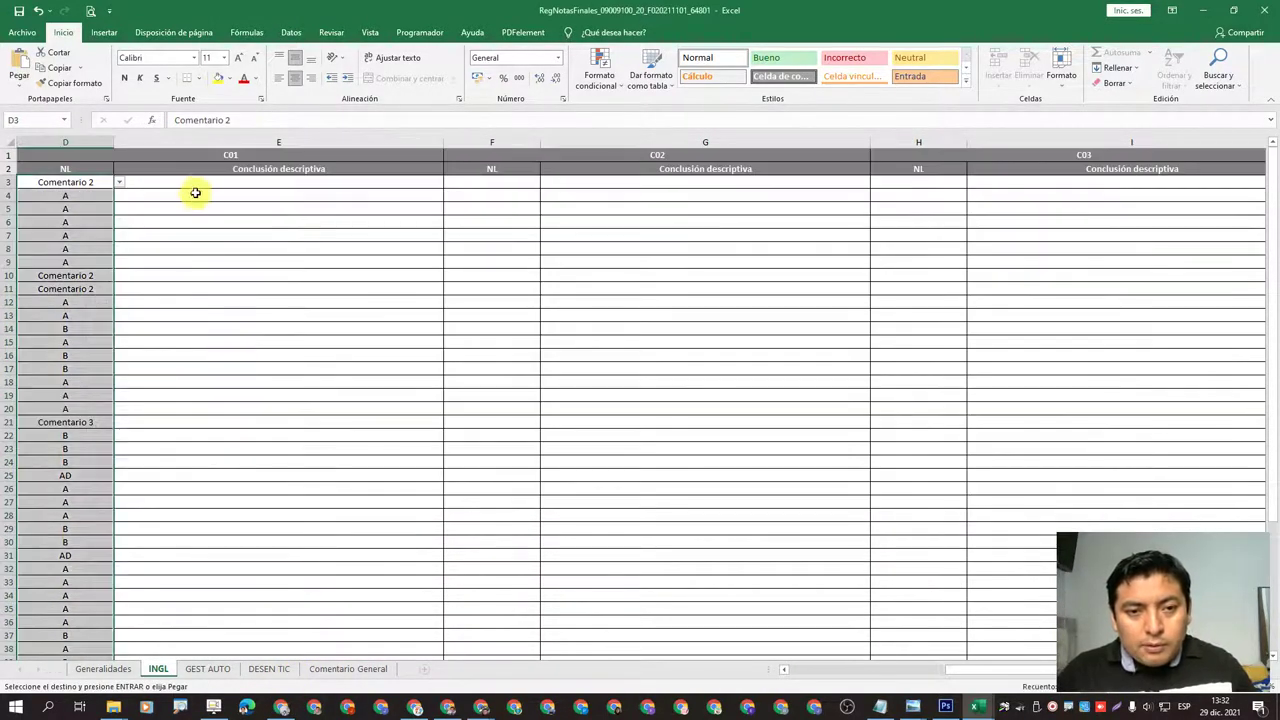
{"action": "left_click", "coordinate": [190, 184]}
{"action": "right_click", "coordinate": [190, 184]}
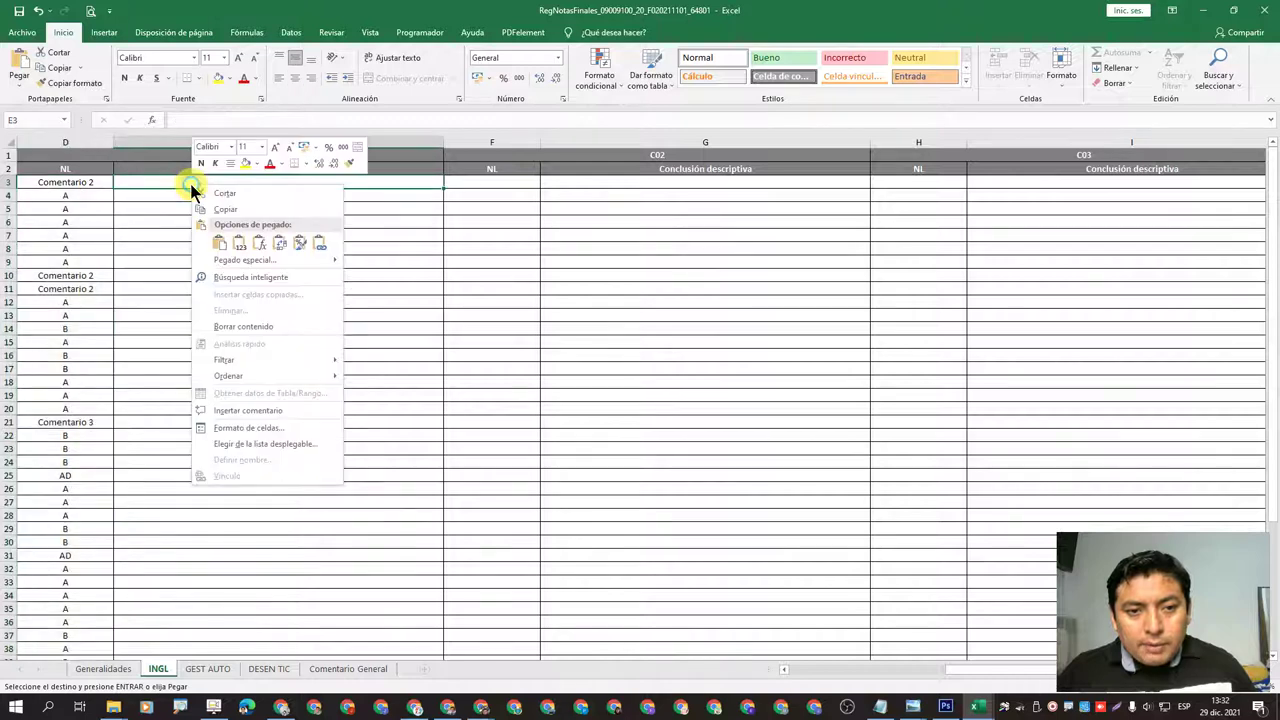
{"action": "left_click", "coordinate": [238, 246]}
- Copy the C02 NL grades F3:F41 from the 2°A workbook and paste them as values at F3 in RegNotasFinales
{"action": "key", "text": "alt+Tab"}
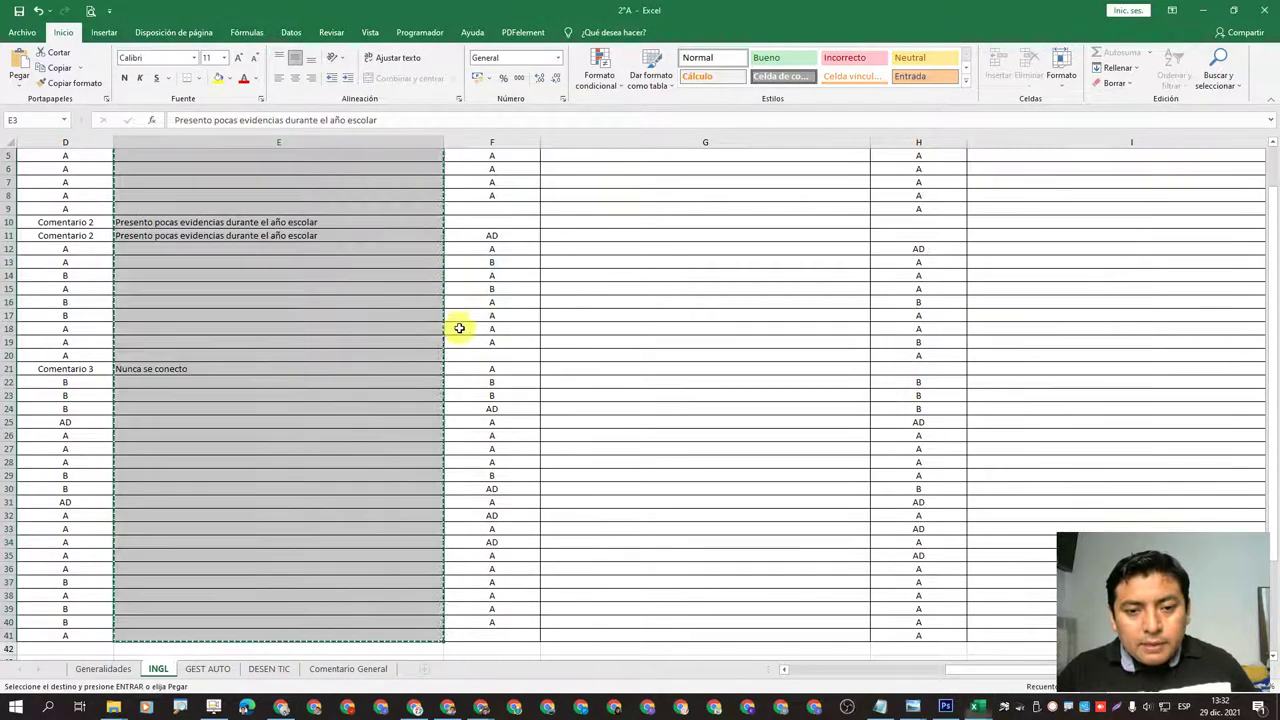
{"action": "key", "text": "Escape"}
{"action": "scroll", "coordinate": [777, 610], "scroll_direction": "up", "scroll_amount": 2}
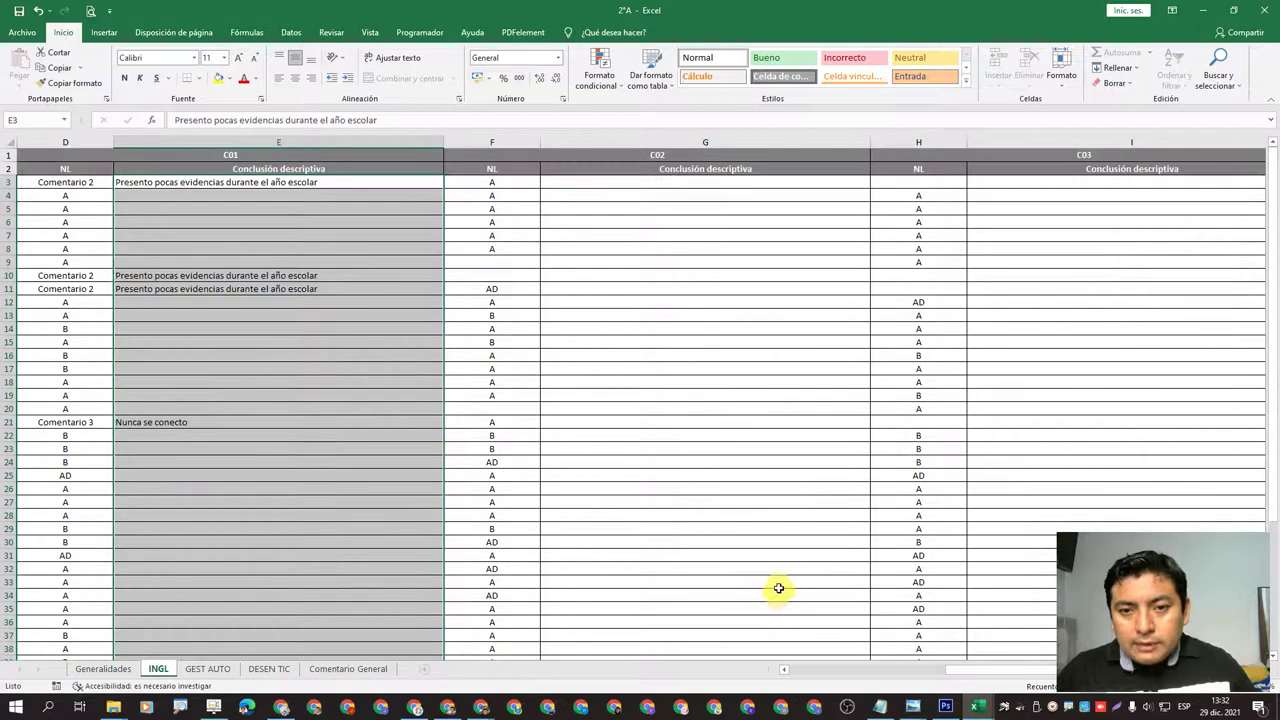
{"action": "left_click_drag", "start_coordinate": [500, 184], "coordinate": [506, 629]}
{"action": "key", "text": "ctrl+c"}
{"action": "key", "text": "alt+Tab"}
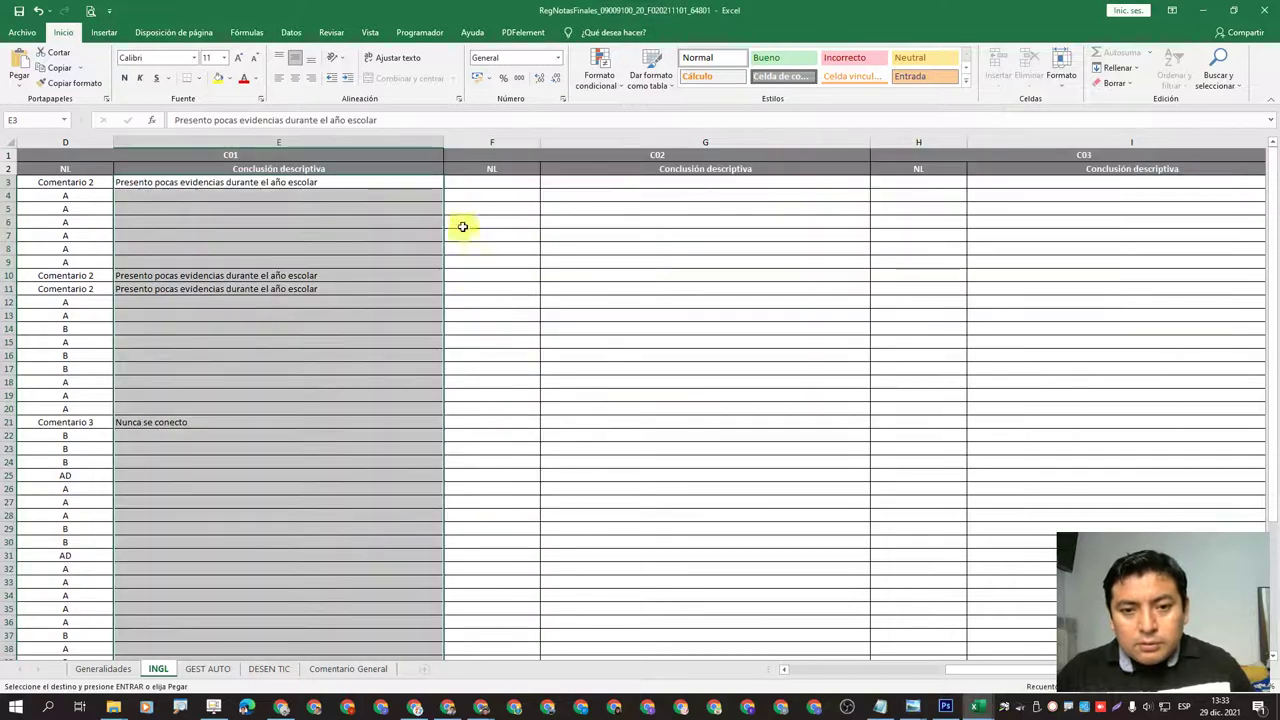
{"action": "left_click", "coordinate": [466, 183]}
{"action": "right_click", "coordinate": [467, 184]}
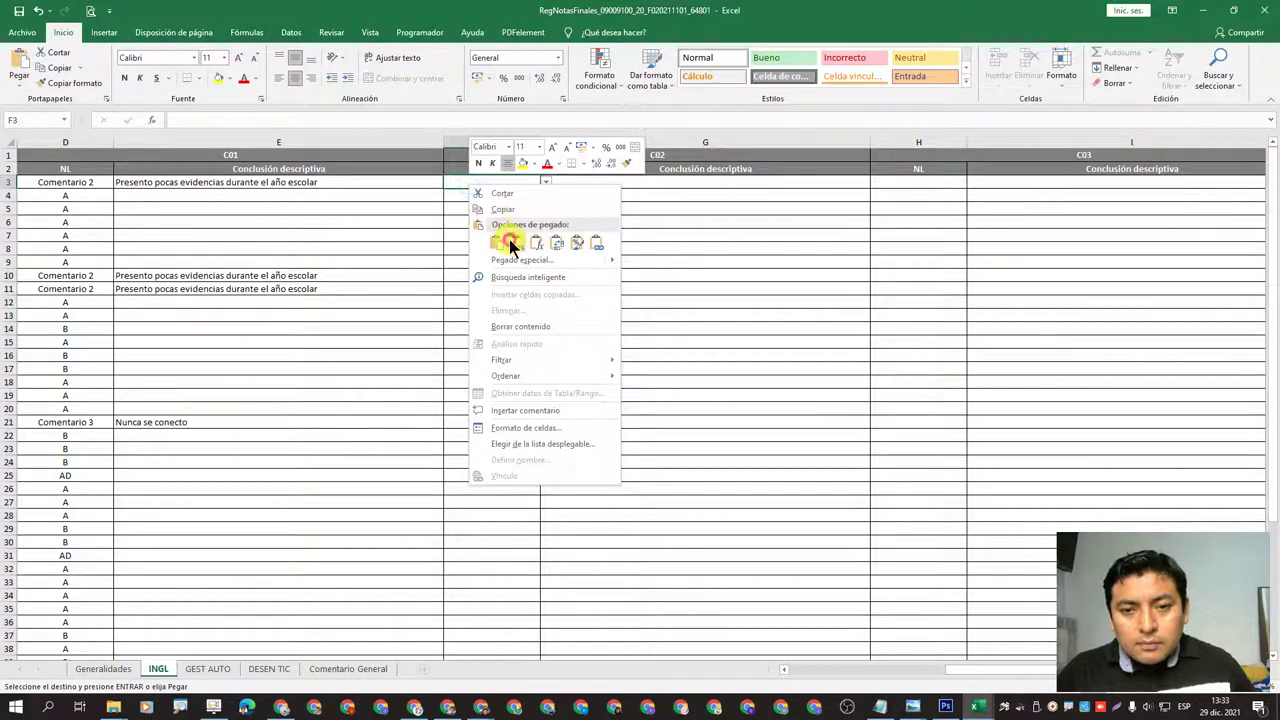
{"action": "left_click", "coordinate": [510, 245]}
{"action": "left_click", "coordinate": [548, 264]}
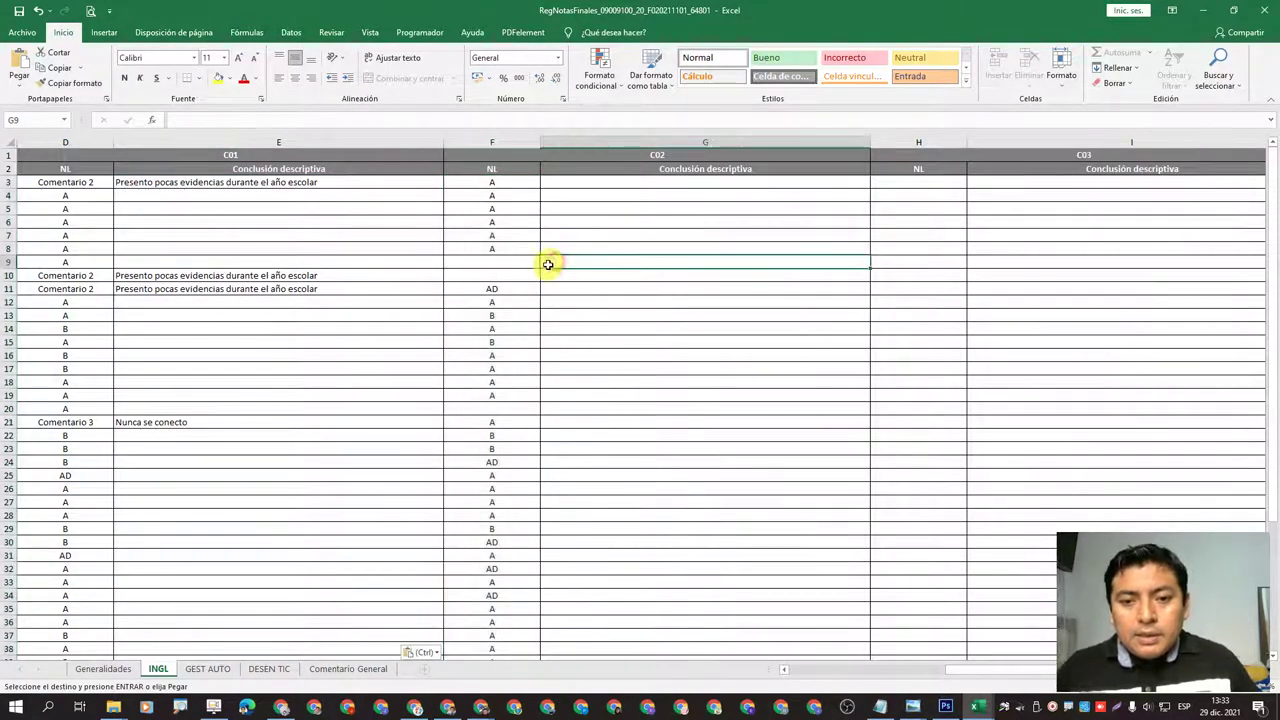
- Choose Comentario 2 as the C02 NL value in the blank cells F9 and F10
{"action": "left_click", "coordinate": [518, 263]}
{"action": "left_click", "coordinate": [545, 264]}
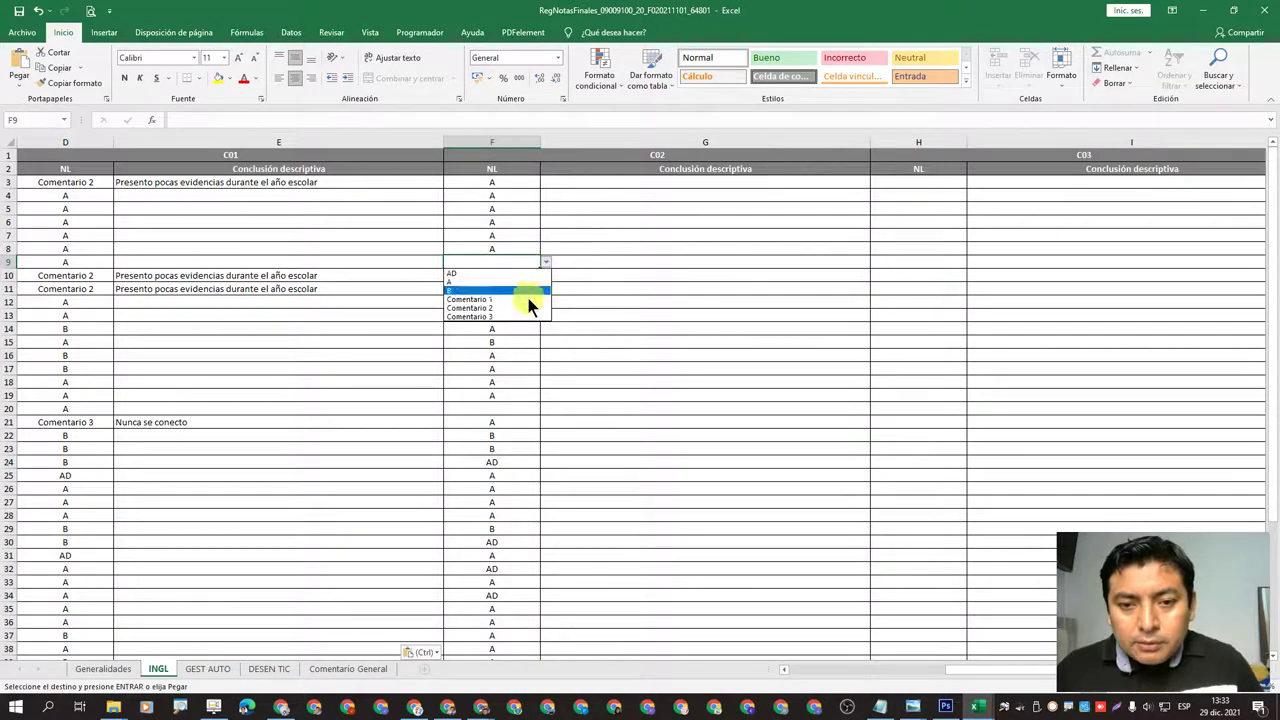
{"action": "left_click", "coordinate": [527, 308]}
{"action": "left_click", "coordinate": [527, 276]}
{"action": "left_click", "coordinate": [545, 276]}
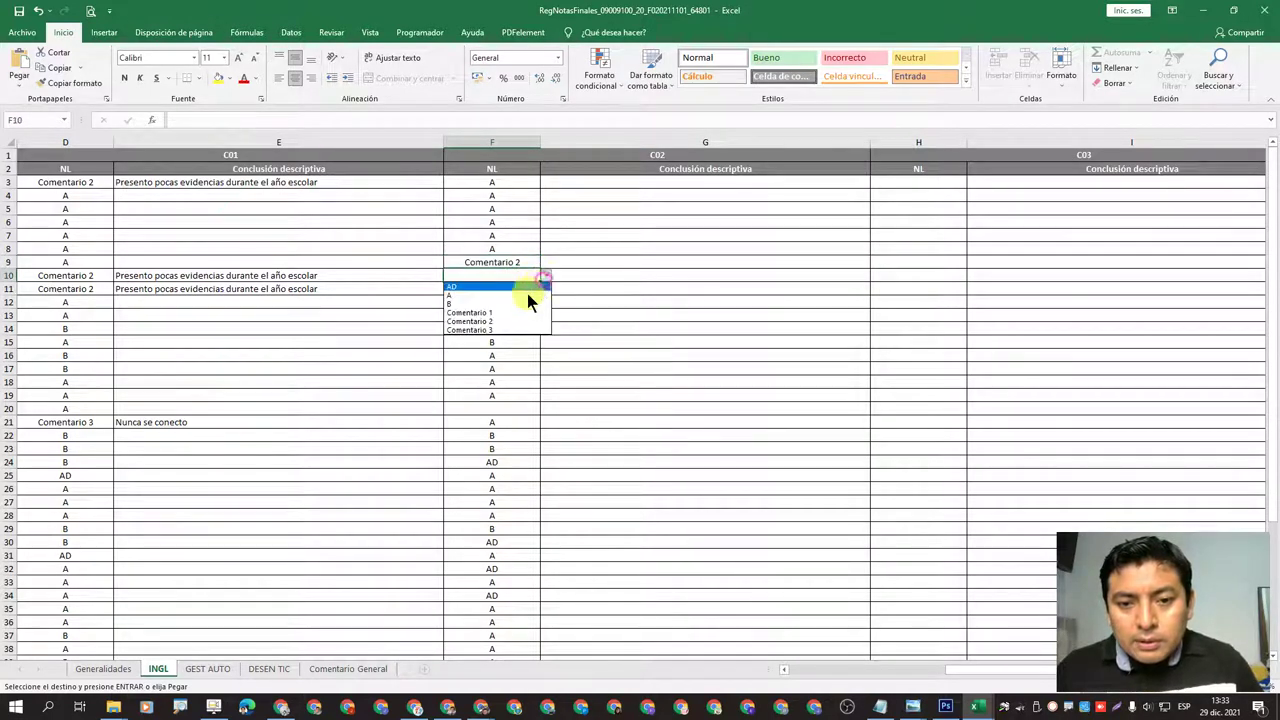
{"action": "left_click", "coordinate": [520, 321]}
- Copy the descriptive conclusions from E10:E11 into the C02 Conclusión descriptiva cells G9:G10
{"action": "left_click_drag", "start_coordinate": [318, 277], "coordinate": [310, 286]}
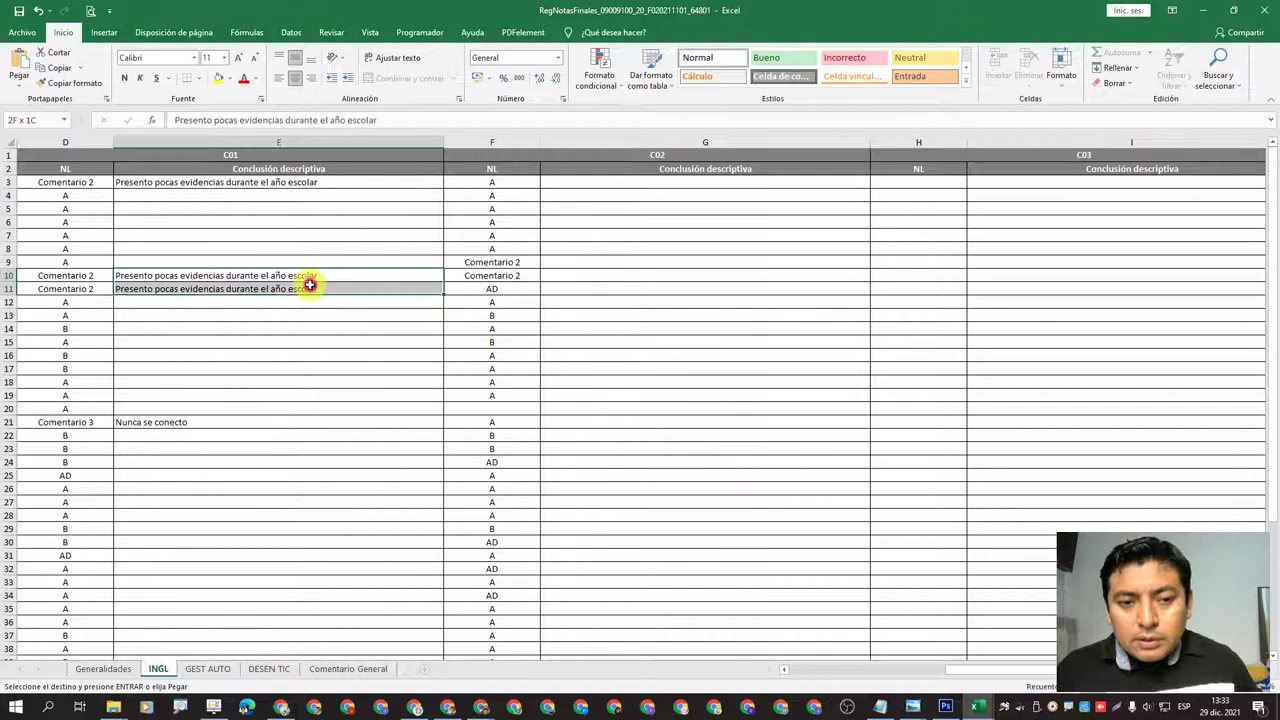
{"action": "key", "text": "ctrl+c"}
{"action": "left_click", "coordinate": [549, 262]}
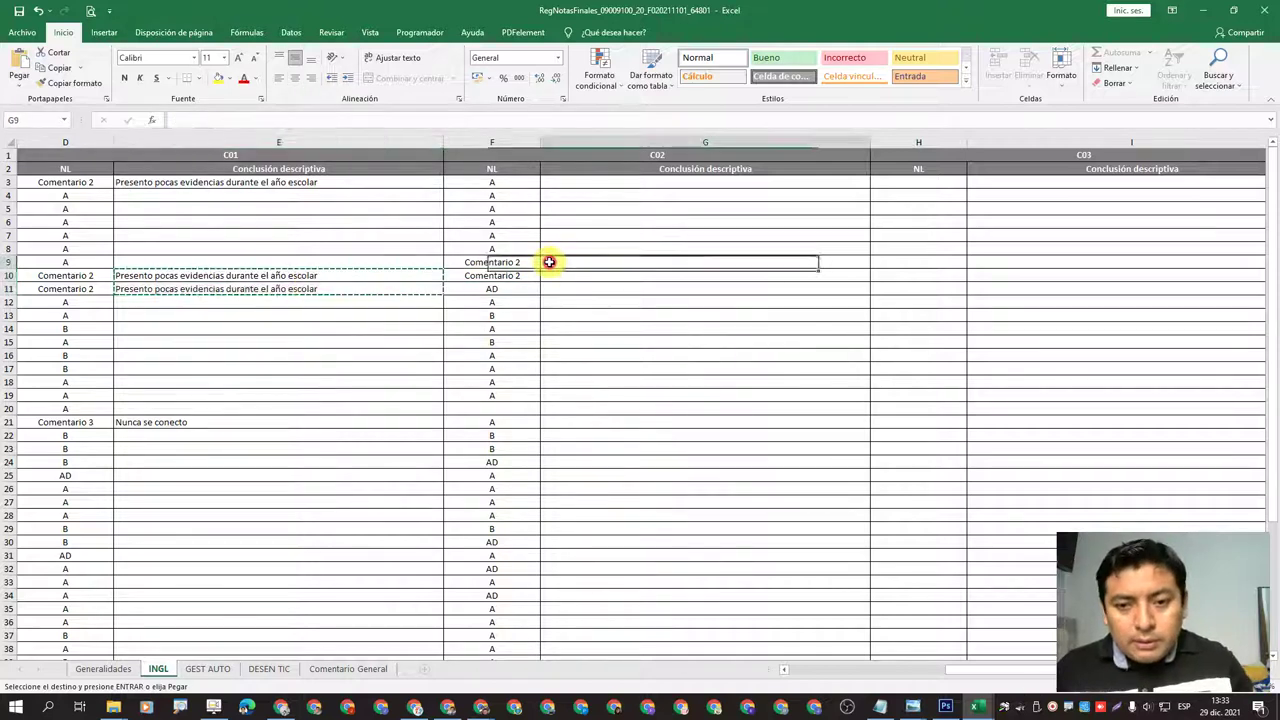
{"action": "key", "text": "ctrl+v"}
{"action": "key", "text": "Escape"}
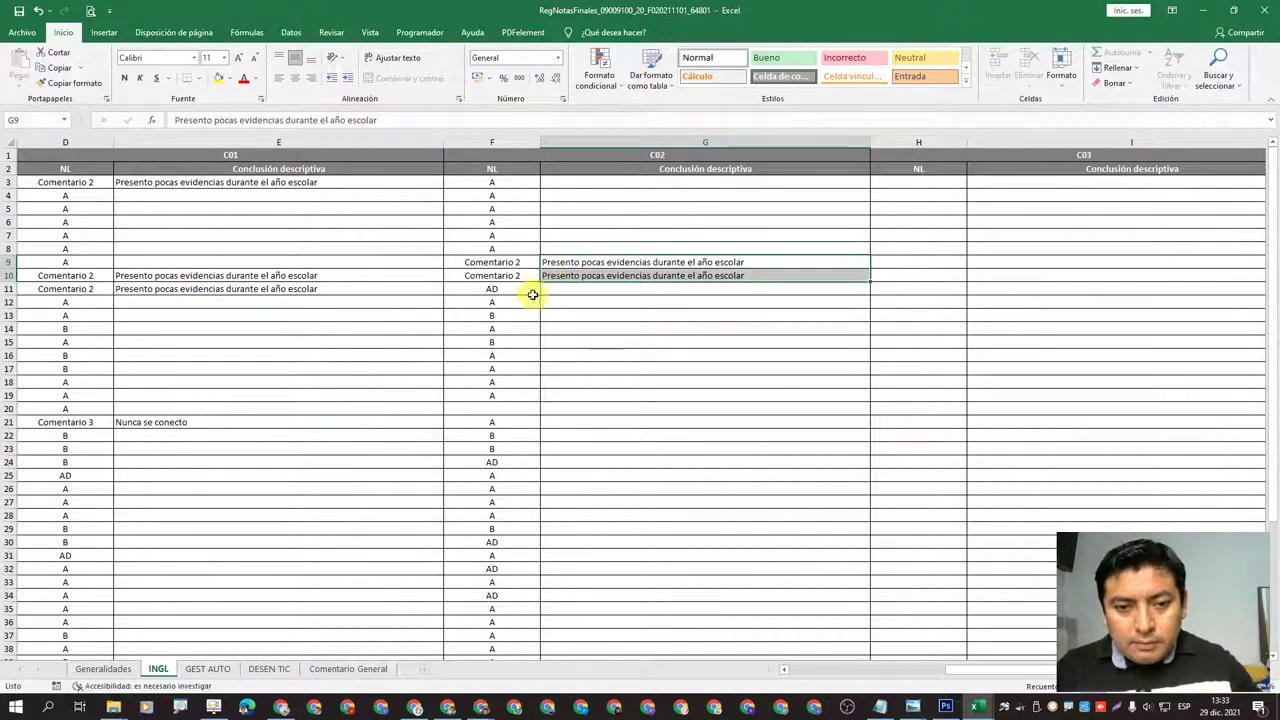
- Set the blank C02 NL cell F20 to Comentario 2 and copy the conclusion text from G10 into G20
{"action": "left_click", "coordinate": [497, 408]}
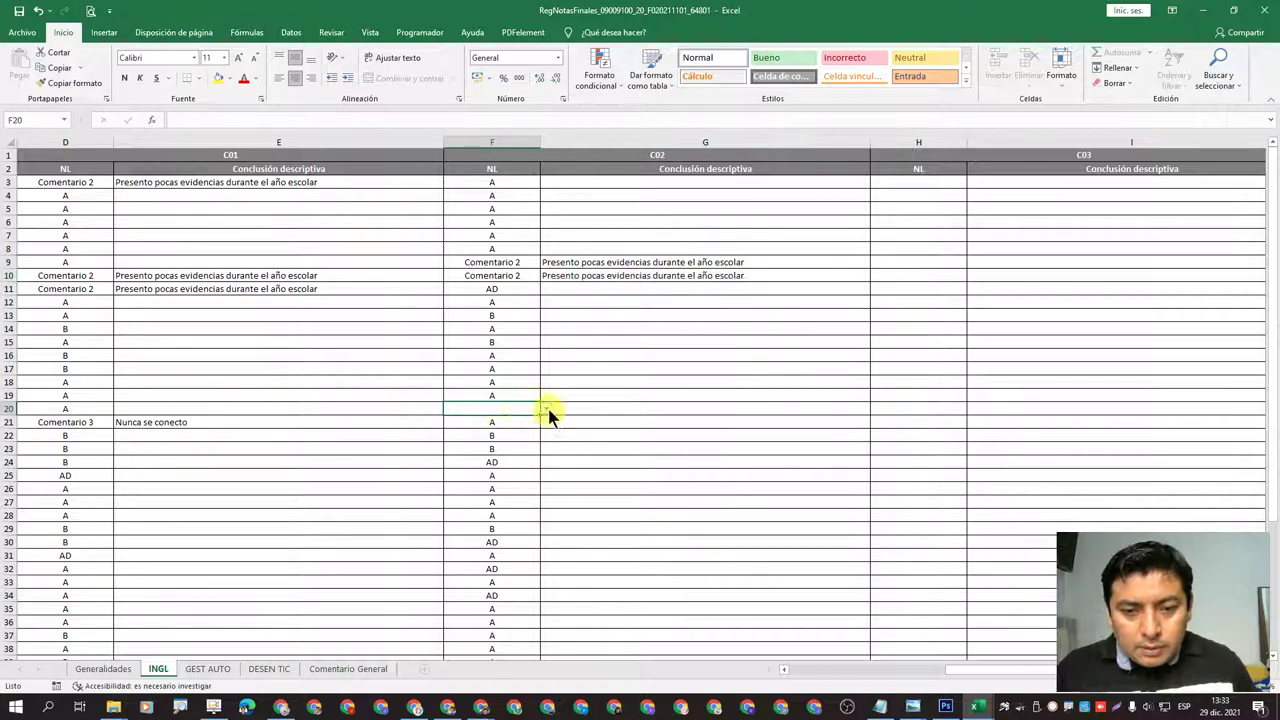
{"action": "left_click", "coordinate": [546, 408]}
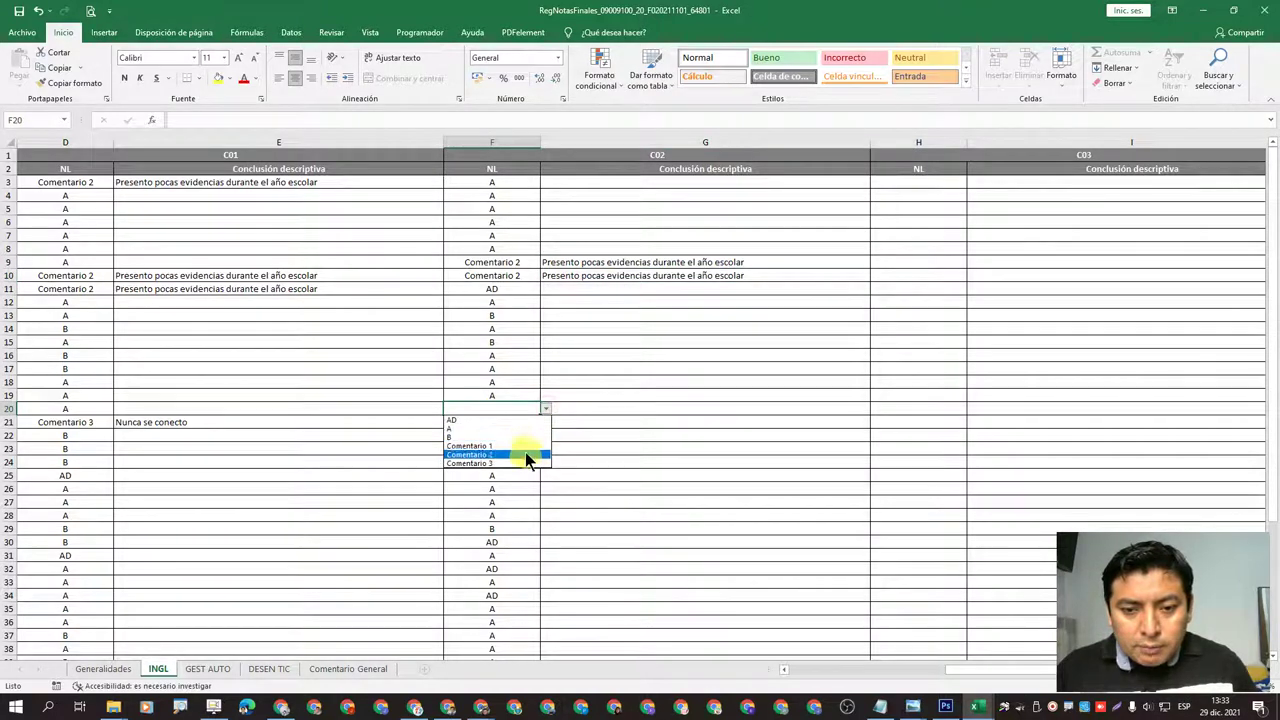
{"action": "left_click", "coordinate": [525, 454]}
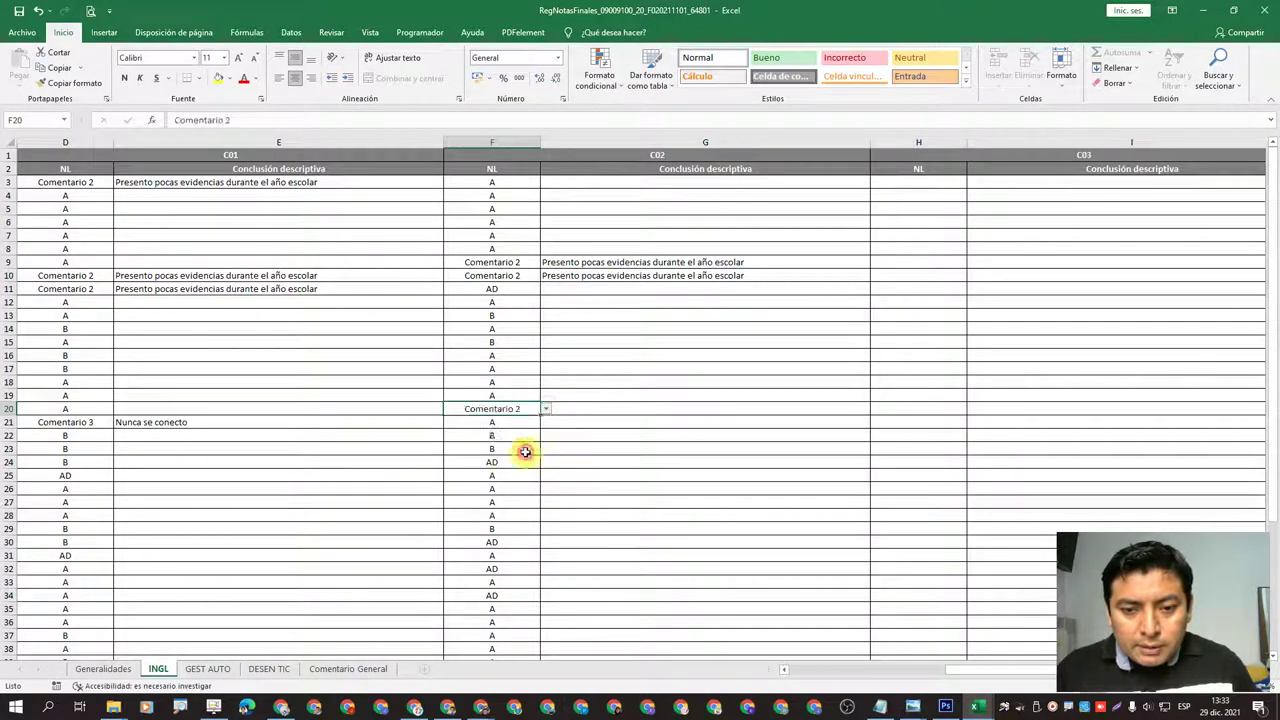
{"action": "left_click", "coordinate": [605, 276]}
{"action": "key", "text": "ctrl+c"}
{"action": "left_click", "coordinate": [597, 410]}
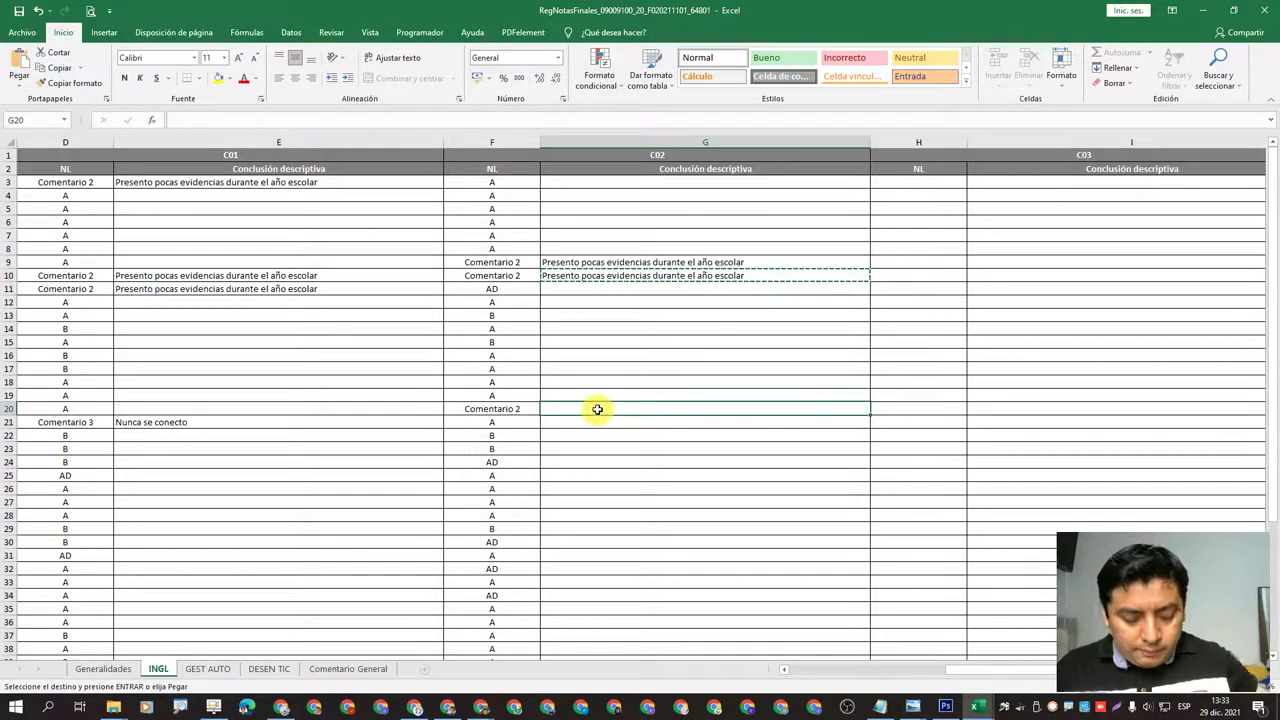
{"action": "key", "text": "ctrl+v"}
{"action": "key", "text": "Escape"}
- Set the blank C02 NL cell F41 to Comentario 2 and copy the conclusion text from G20 into G41
{"action": "scroll", "coordinate": [548, 489], "scroll_direction": "down", "scroll_amount": 3}
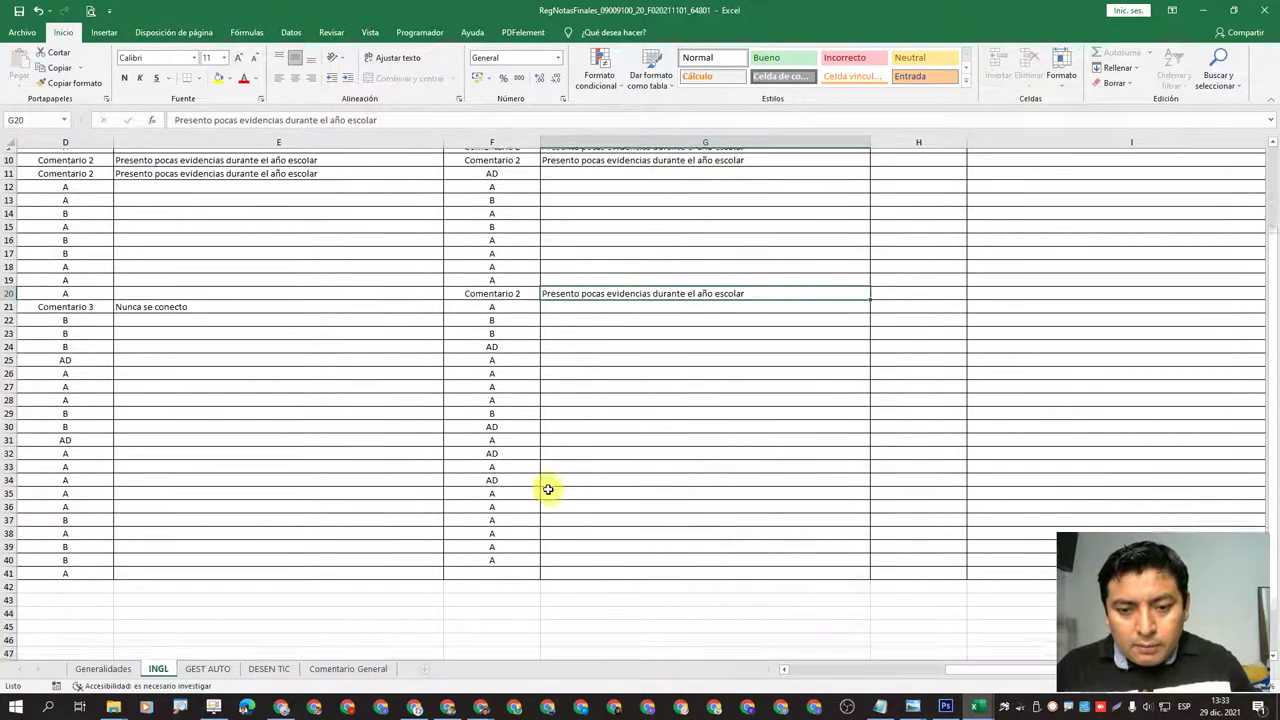
{"action": "left_click", "coordinate": [548, 569]}
{"action": "left_click", "coordinate": [523, 570]}
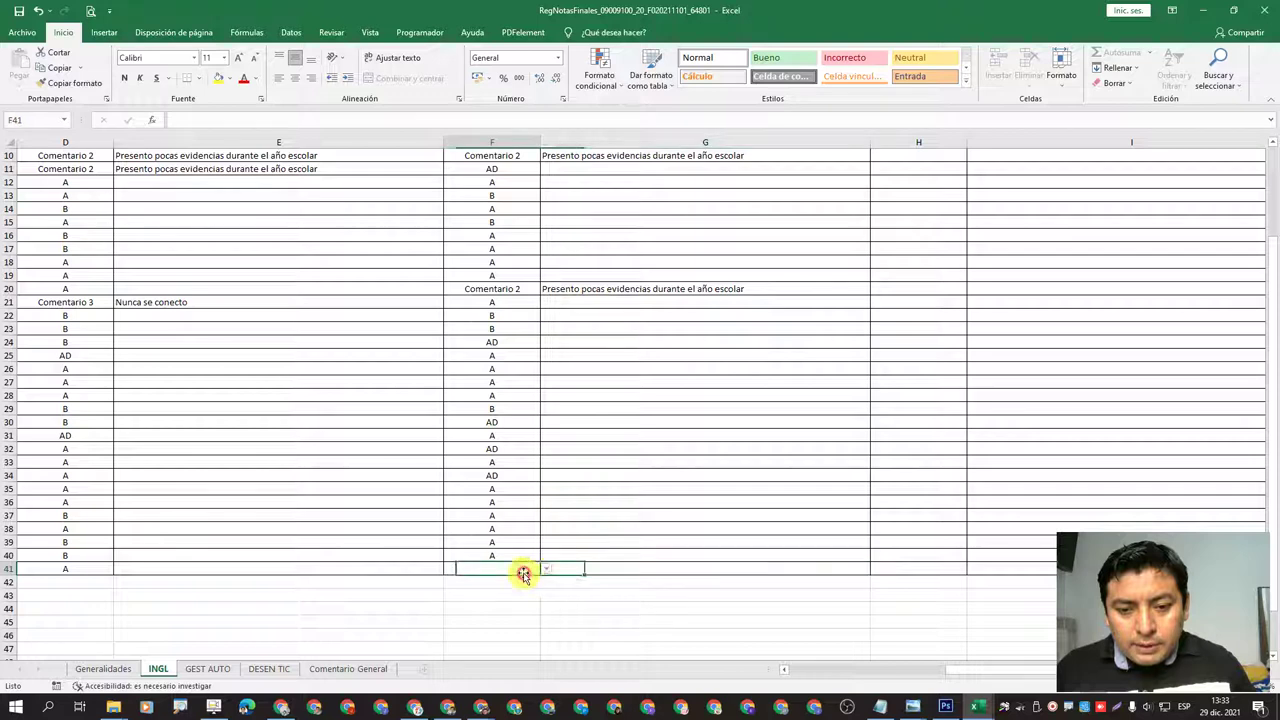
{"action": "left_click", "coordinate": [545, 569]}
{"action": "left_click", "coordinate": [528, 614]}
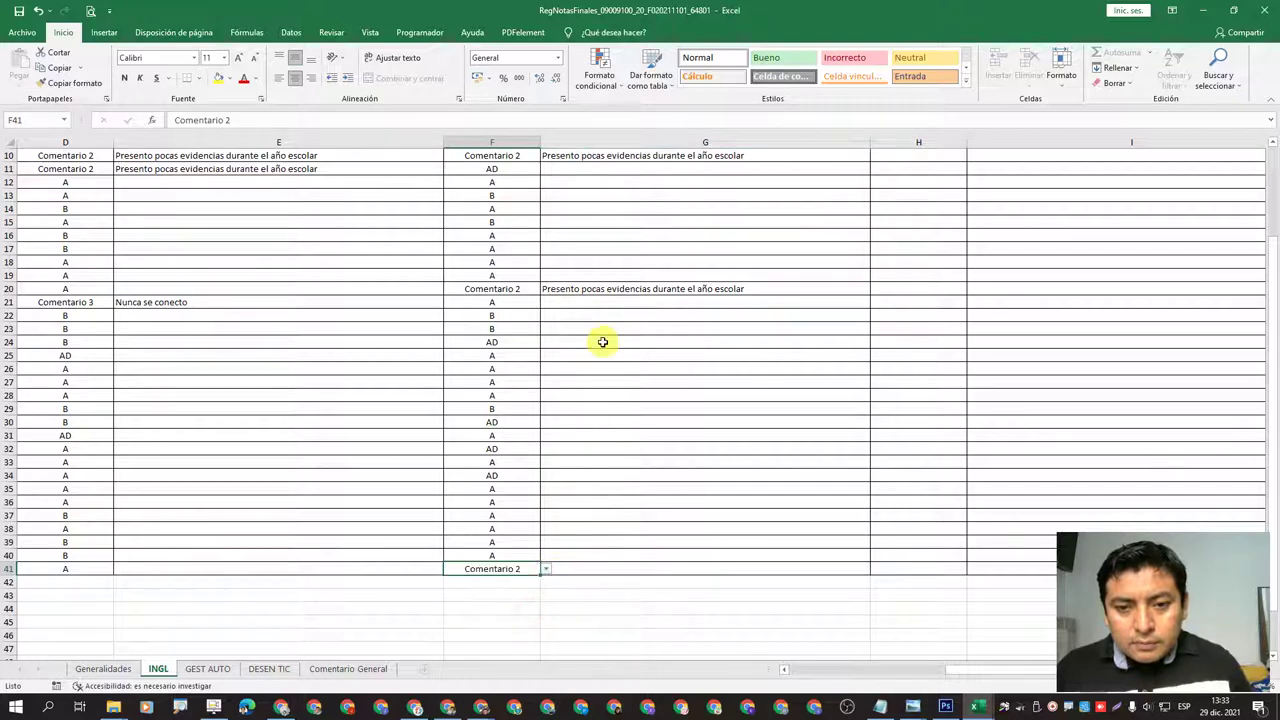
{"action": "left_click", "coordinate": [608, 289]}
{"action": "key", "text": "ctrl+c"}
{"action": "left_click", "coordinate": [608, 540]}
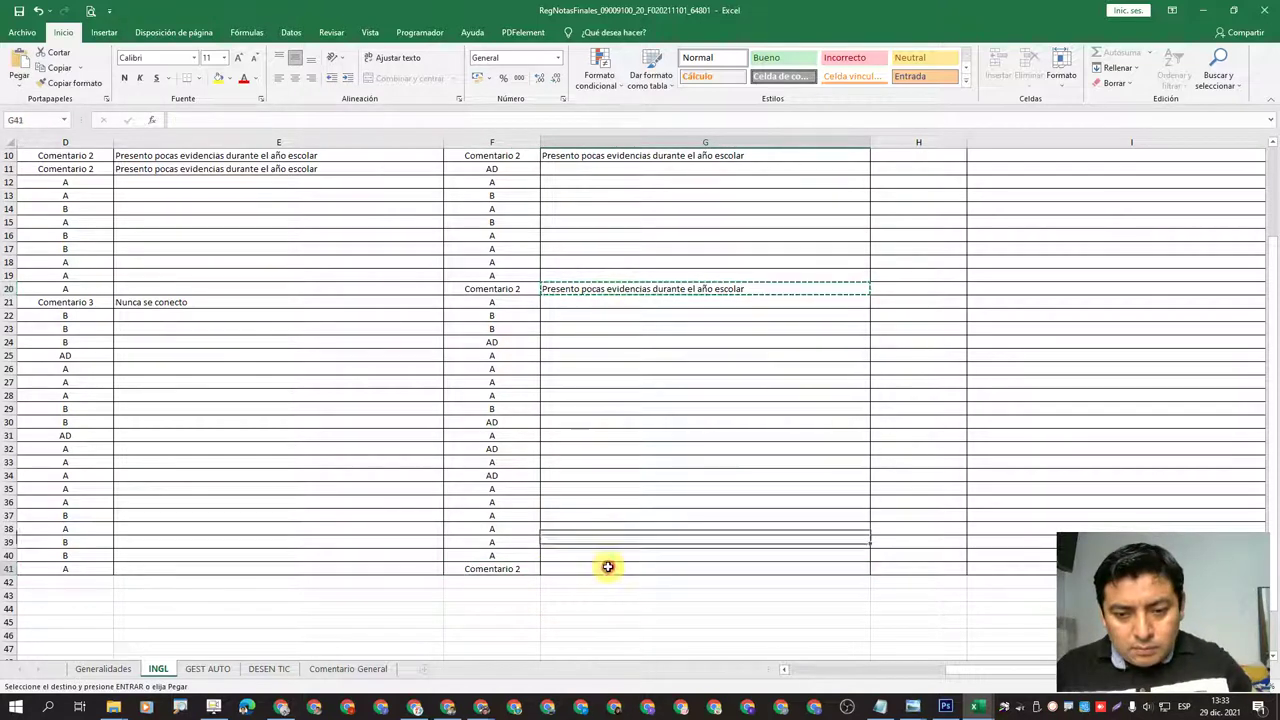
{"action": "left_click", "coordinate": [606, 566]}
{"action": "key", "text": "ctrl+v"}
{"action": "left_click", "coordinate": [608, 597]}
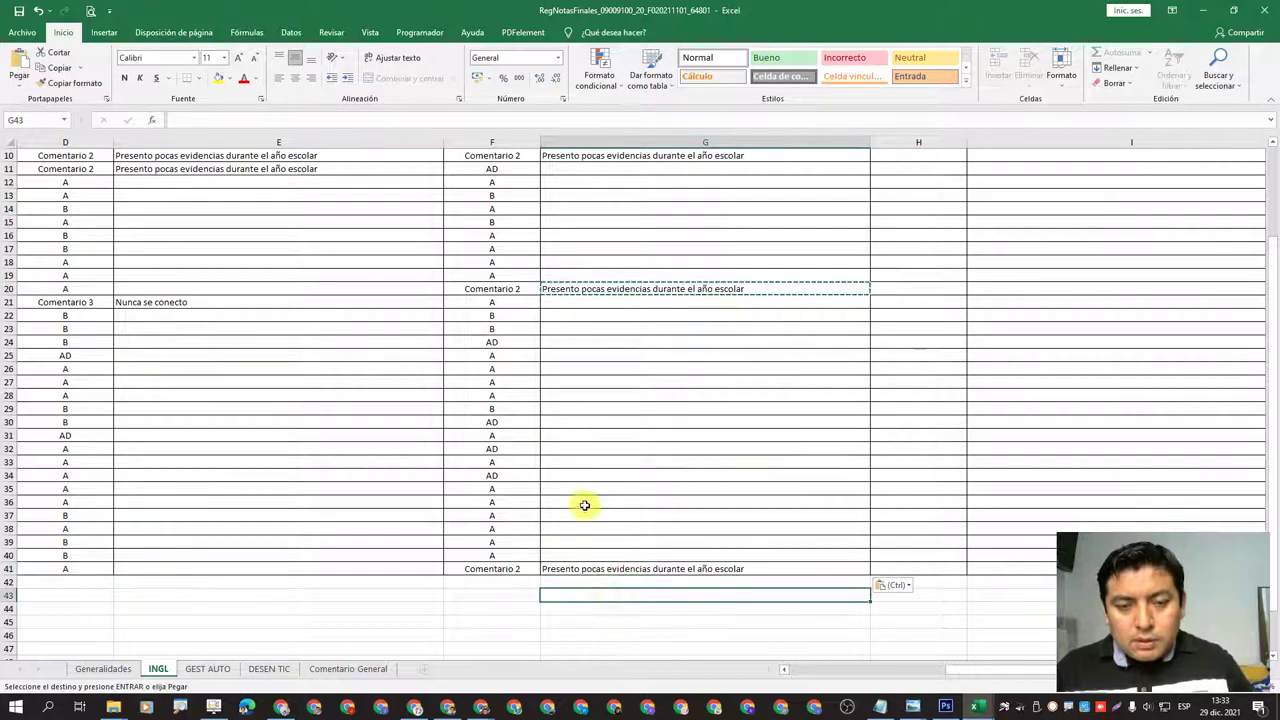
- Copy the C03 NL grades H3:H41 from the 2°A workbook's INGL sheet and paste them as values into the template from H3
{"action": "scroll", "coordinate": [583, 491], "scroll_direction": "up", "scroll_amount": 3}
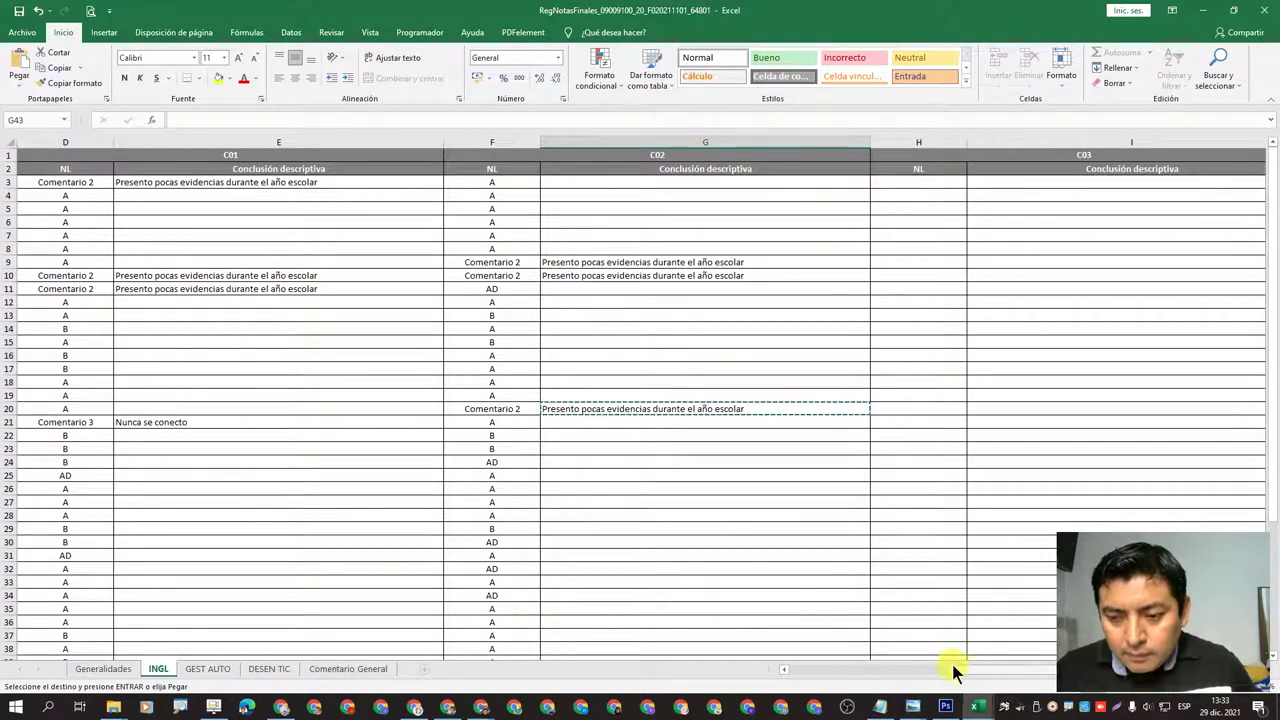
{"action": "left_click_drag", "start_coordinate": [966, 677], "coordinate": [1022, 680]}
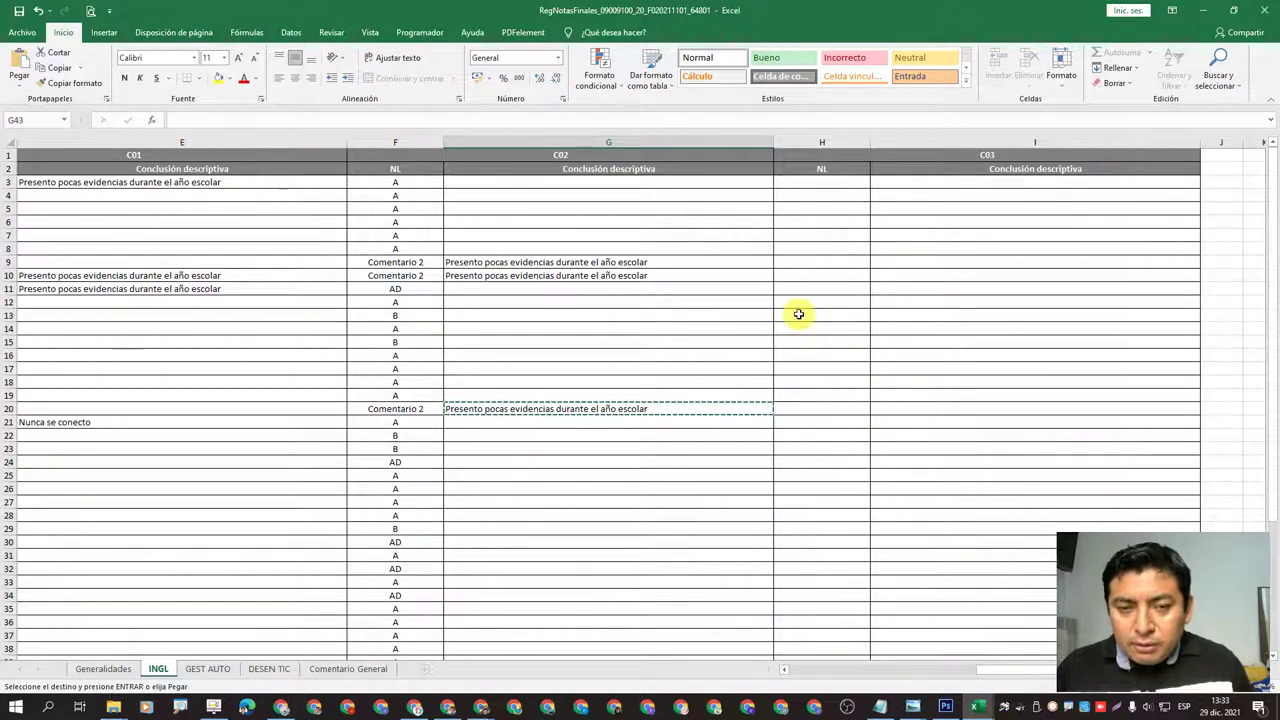
{"action": "key", "text": "alt+Tab"}
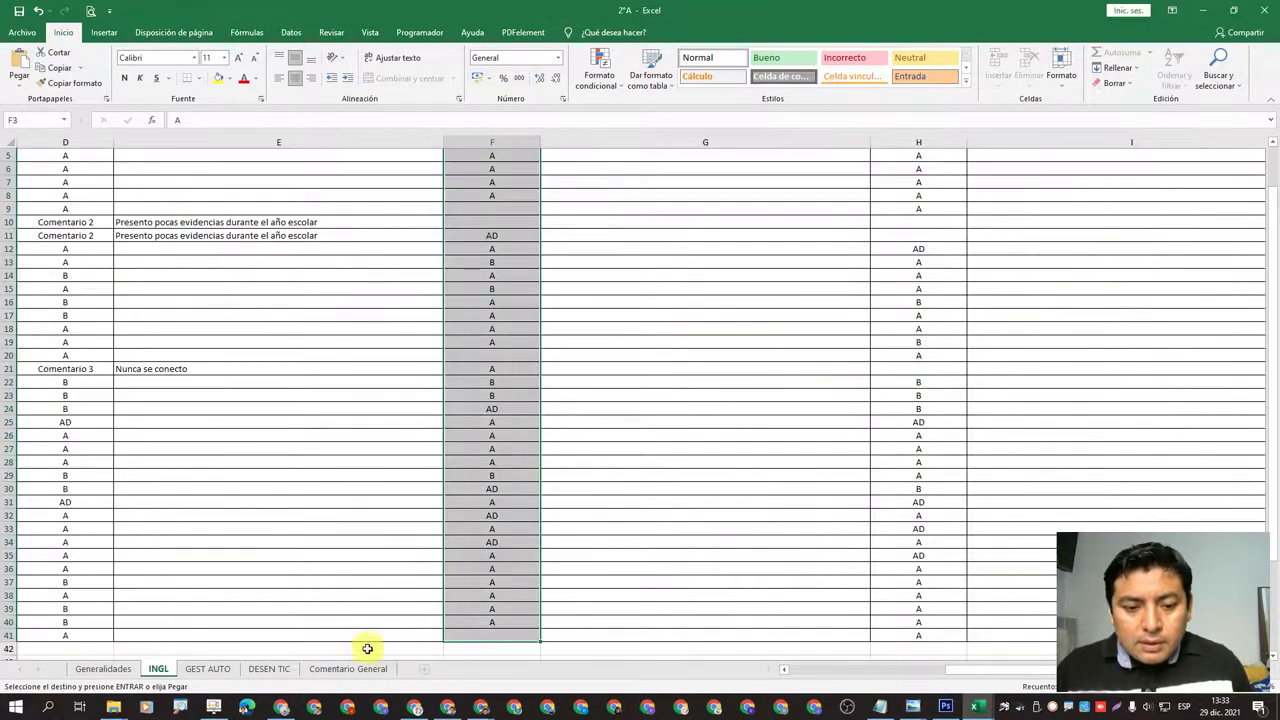
{"action": "left_click", "coordinate": [678, 545]}
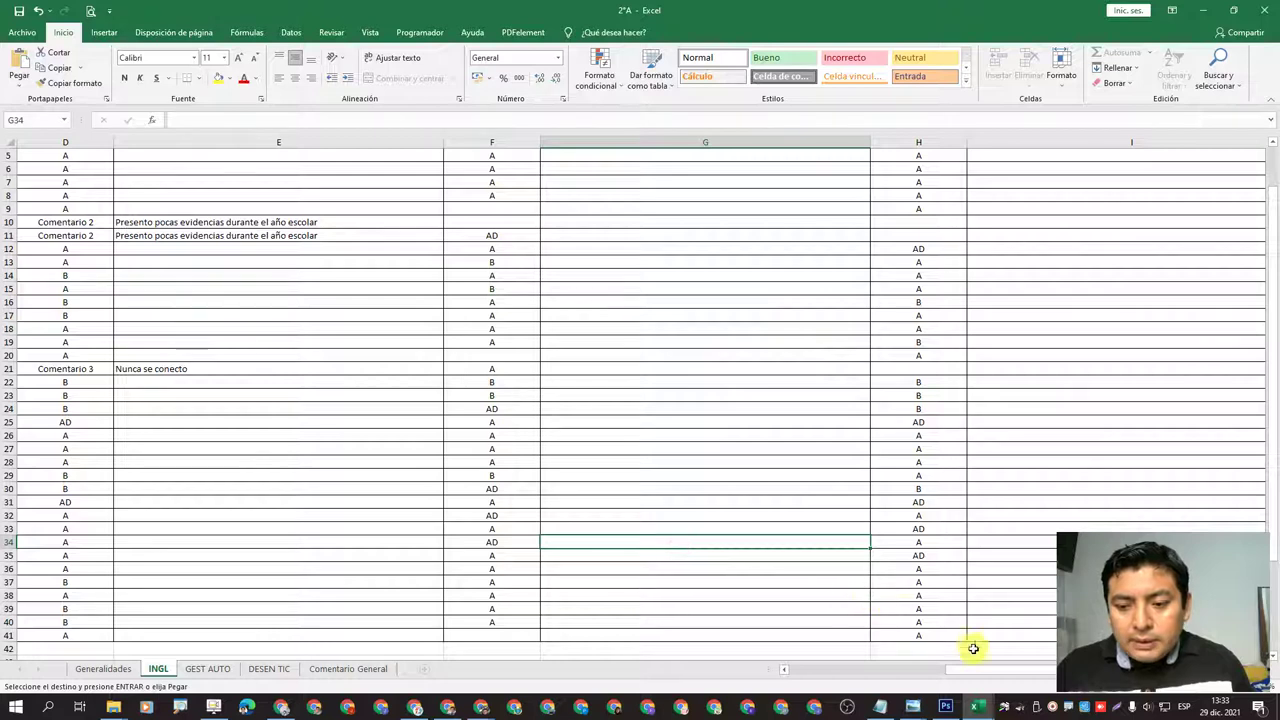
{"action": "left_click", "coordinate": [1043, 669]}
{"action": "scroll", "coordinate": [975, 598], "scroll_direction": "up", "scroll_amount": 2}
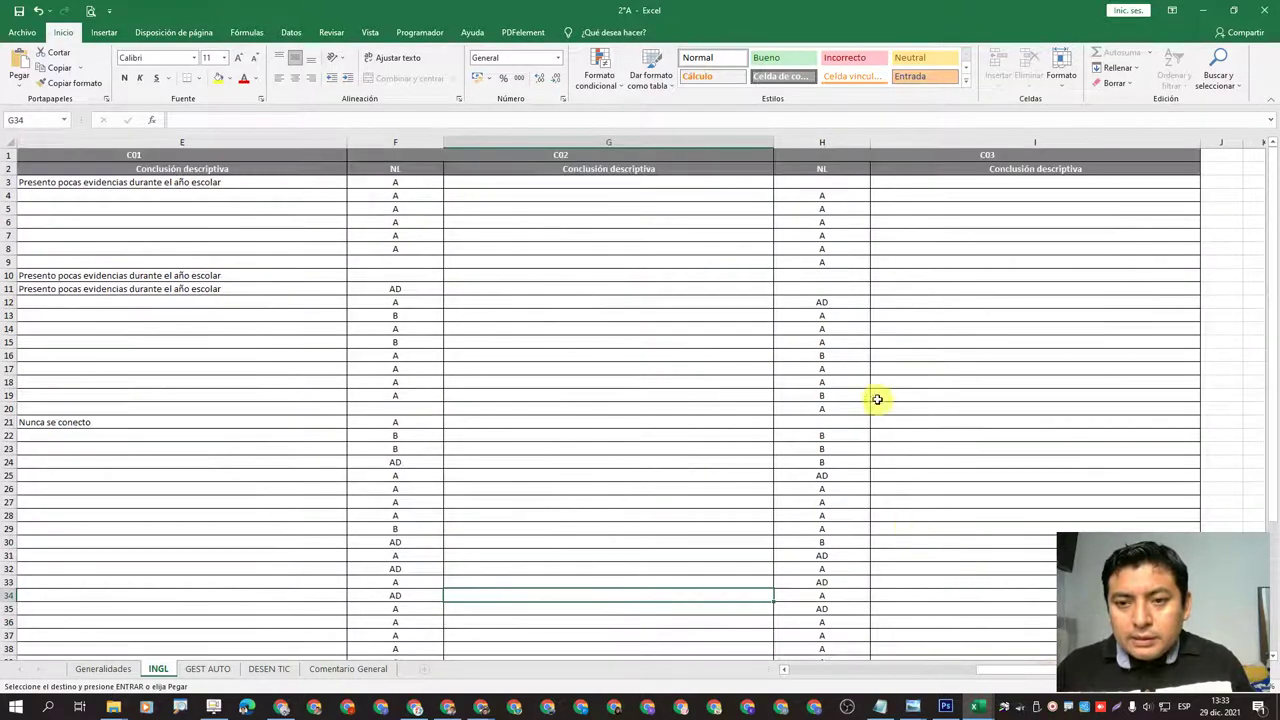
{"action": "left_click_drag", "start_coordinate": [837, 180], "coordinate": [835, 638]}
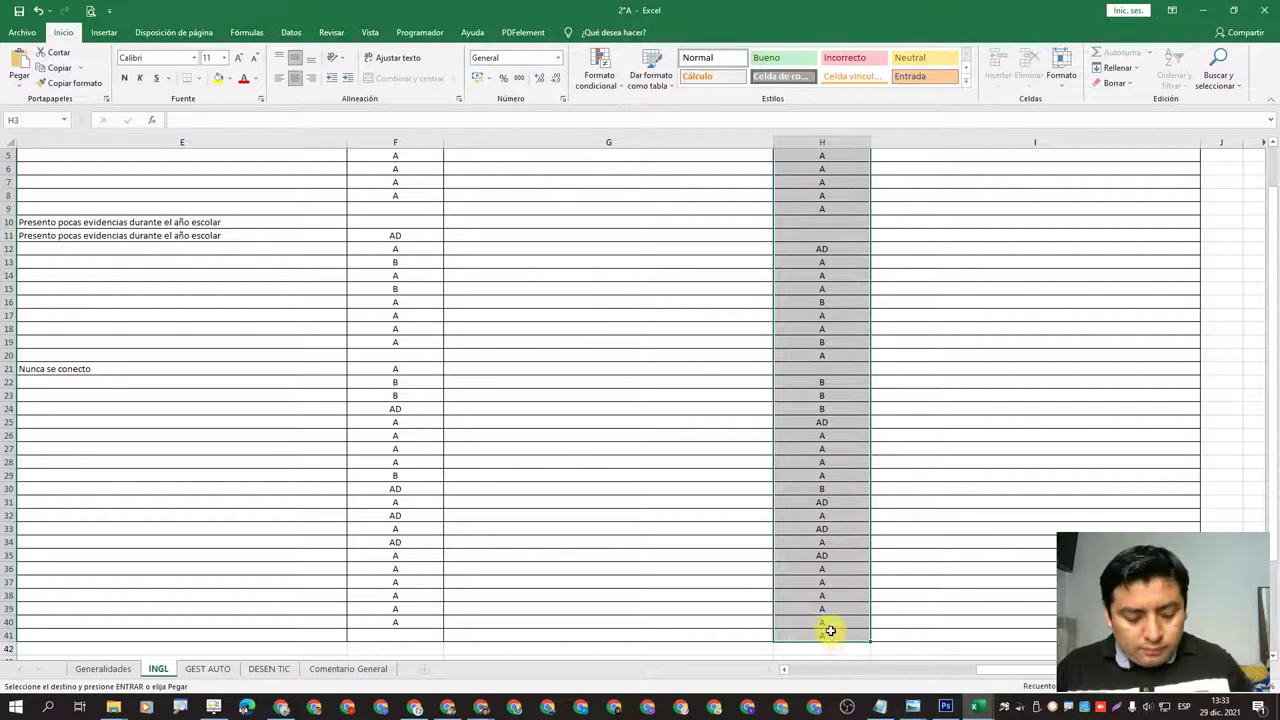
{"action": "key", "text": "ctrl+c"}
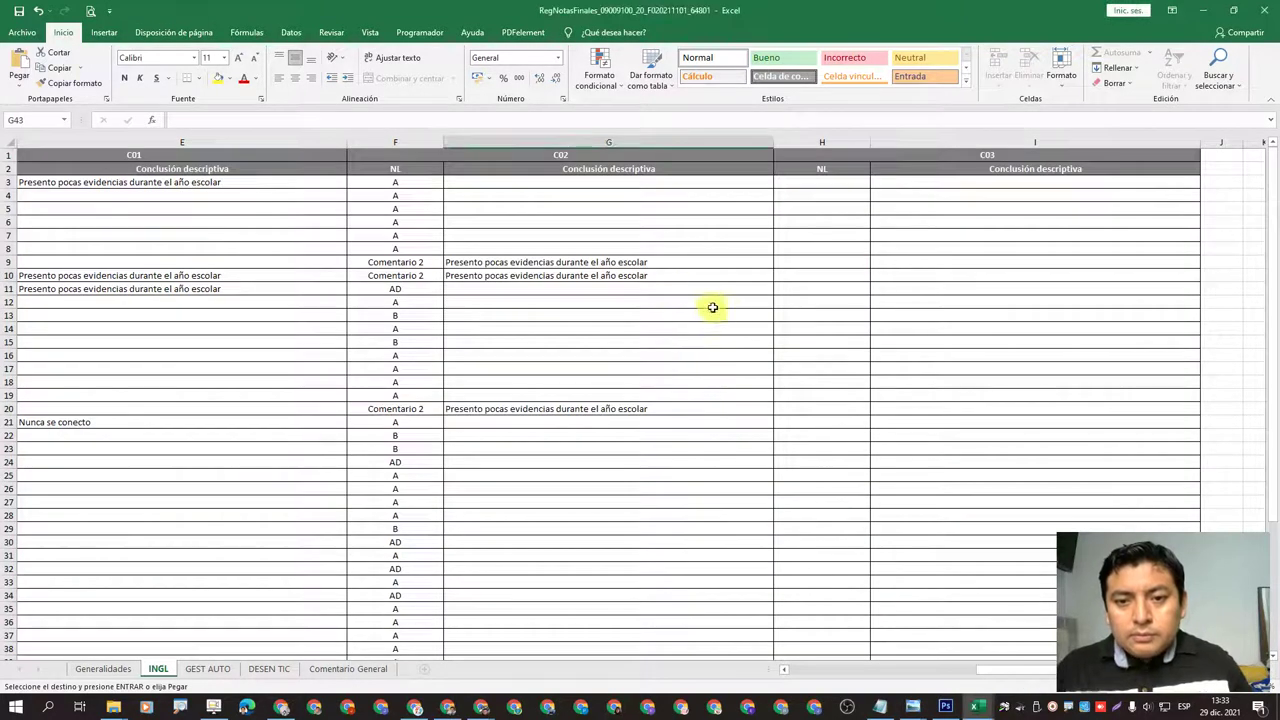
{"action": "right_click", "coordinate": [825, 180]}
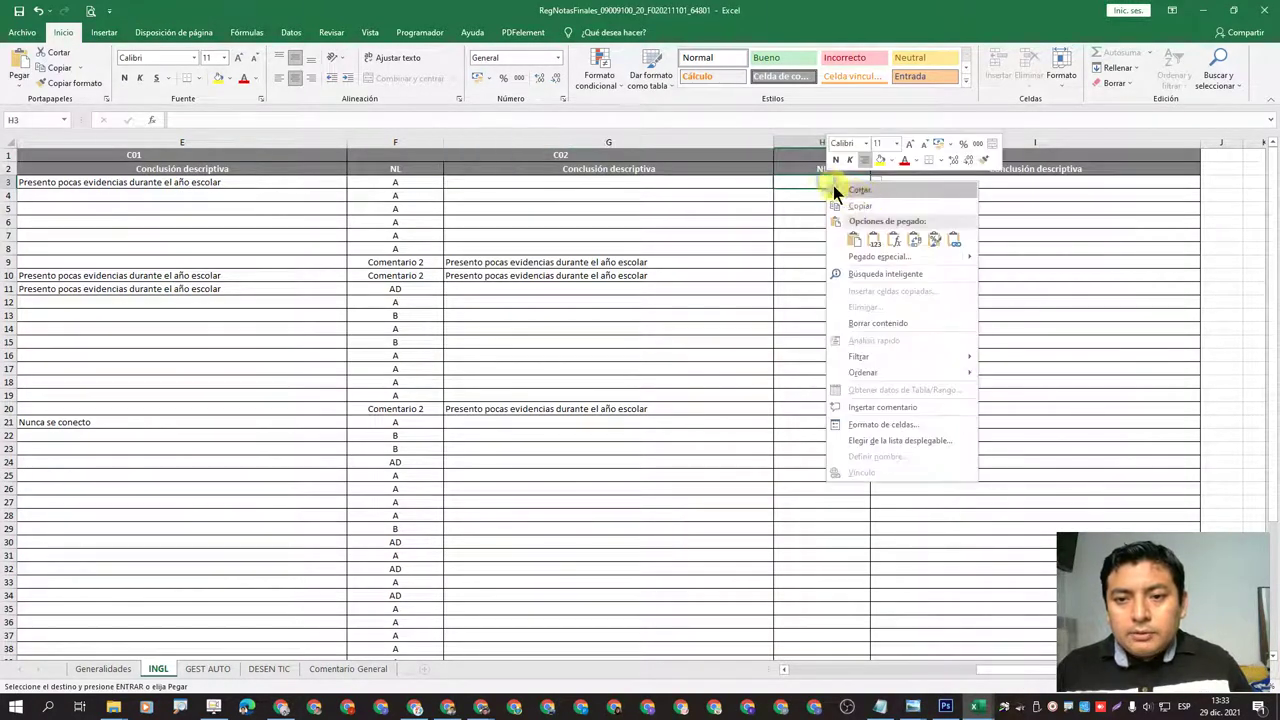
{"action": "left_click", "coordinate": [879, 236]}
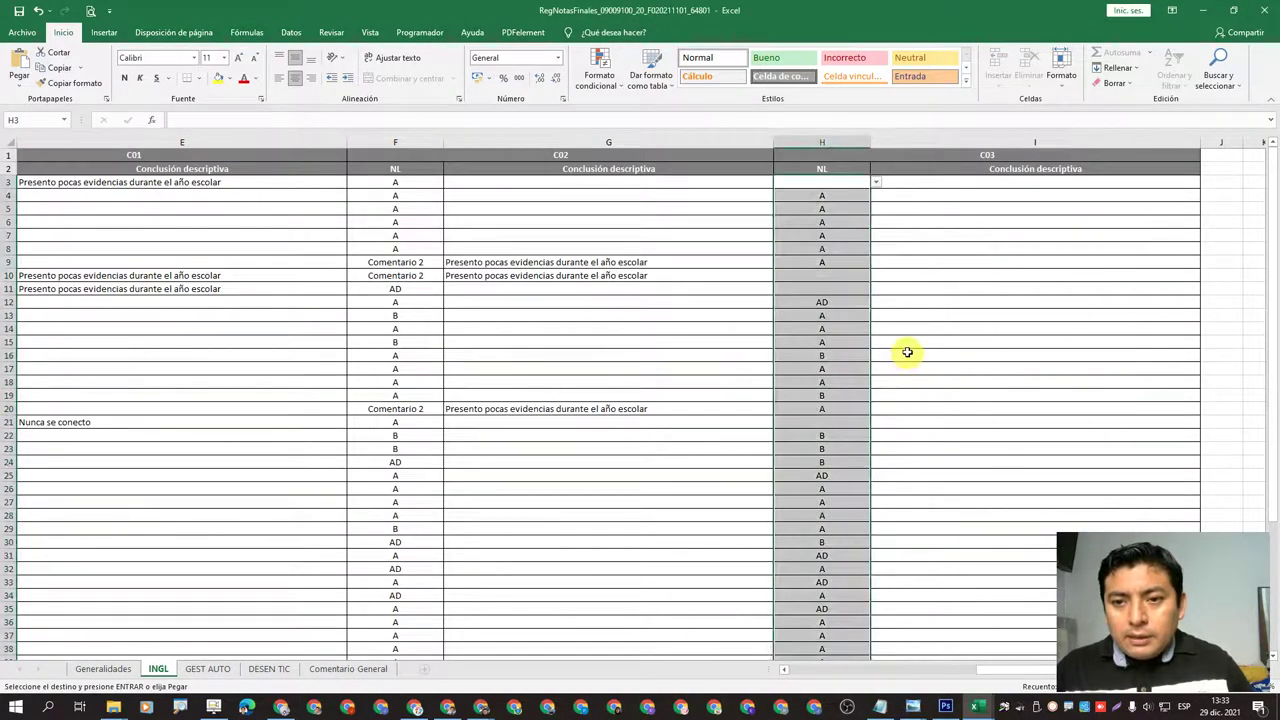
{"action": "key", "text": "Escape"}
{"action": "left_click", "coordinate": [900, 277]}
- Choose Comentario 2 as the C03 NL value in the blank cells H3, H10 and H11
{"action": "left_click", "coordinate": [845, 179]}
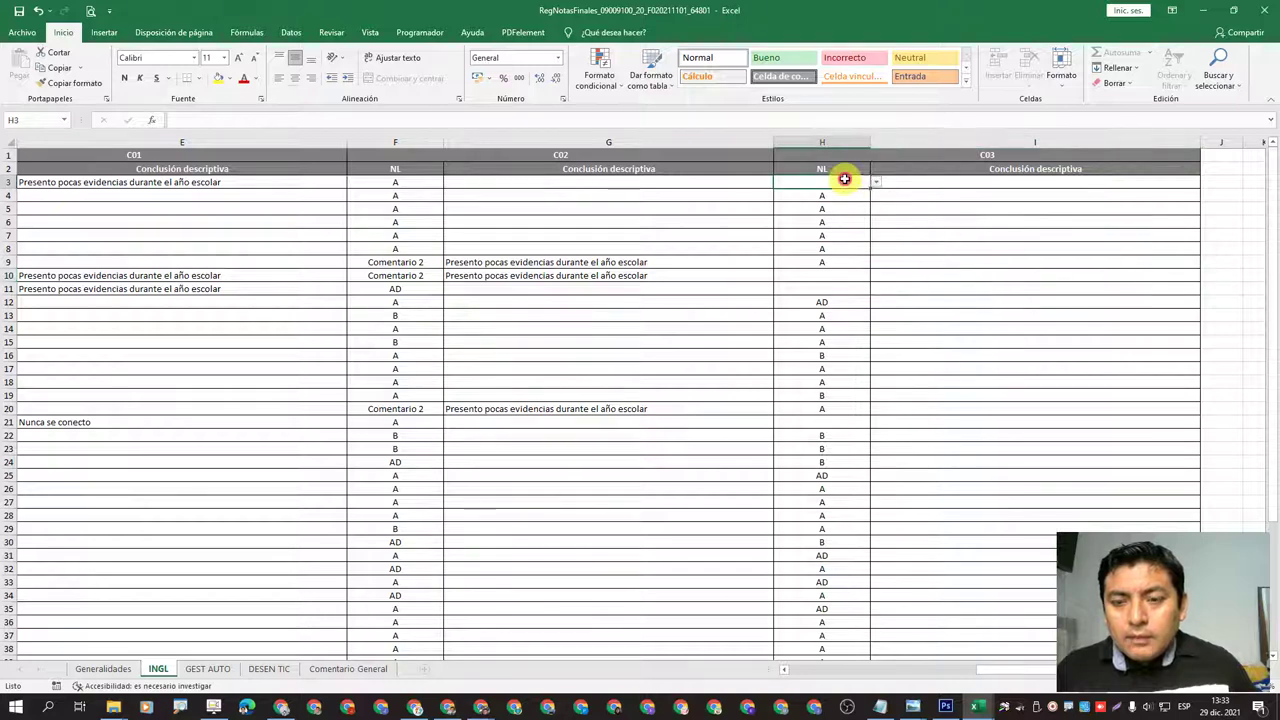
{"action": "left_click", "coordinate": [875, 182]}
{"action": "left_click", "coordinate": [850, 228]}
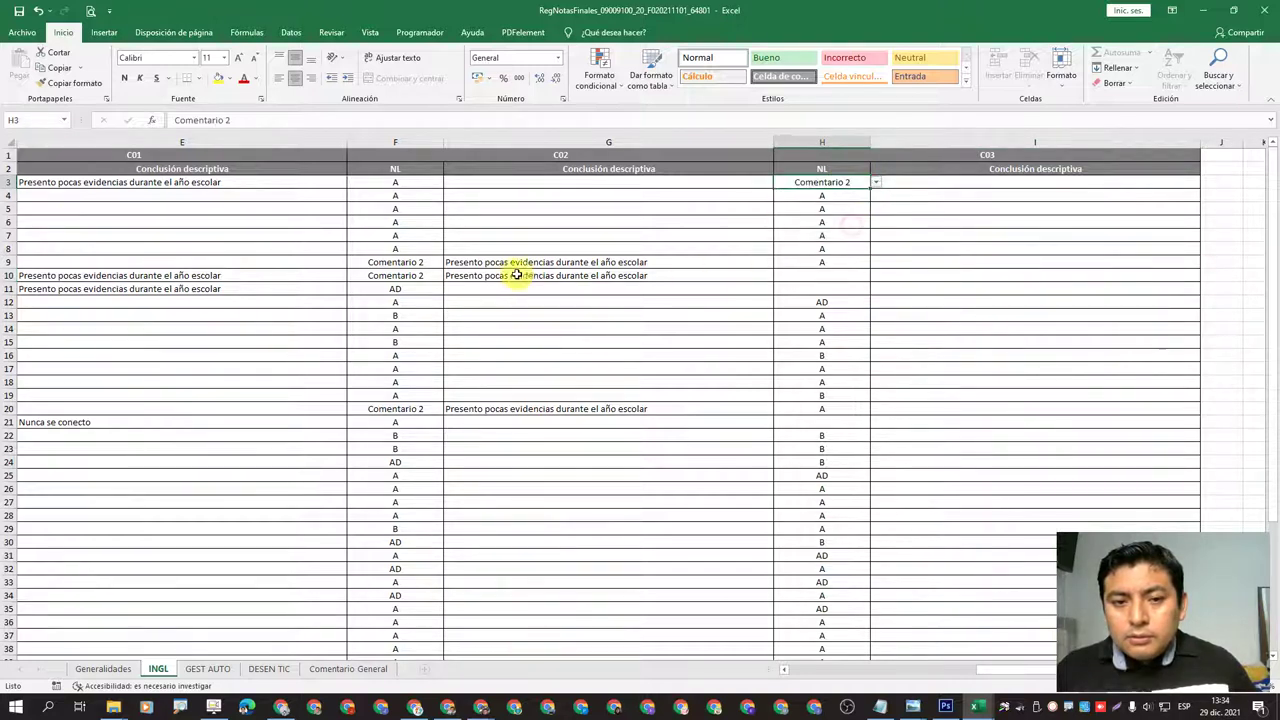
{"action": "left_click", "coordinate": [818, 275]}
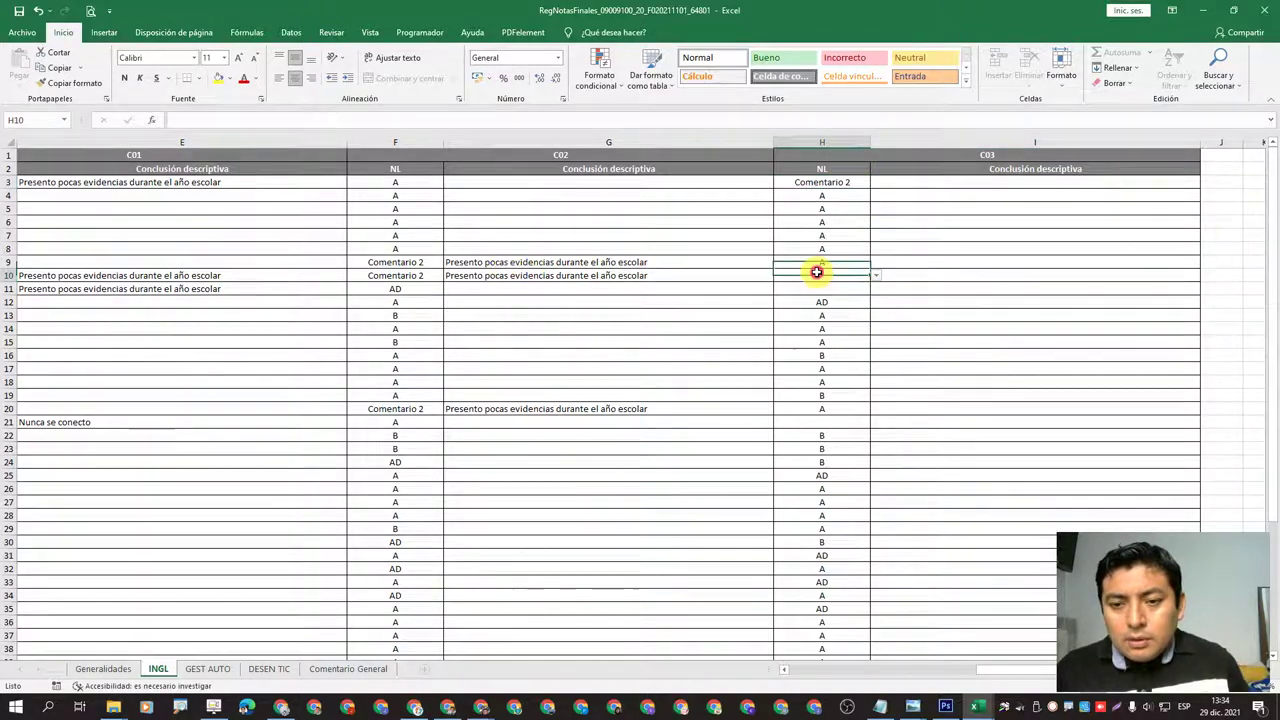
{"action": "left_click", "coordinate": [876, 276]}
{"action": "left_click", "coordinate": [863, 321]}
{"action": "left_click", "coordinate": [849, 289]}
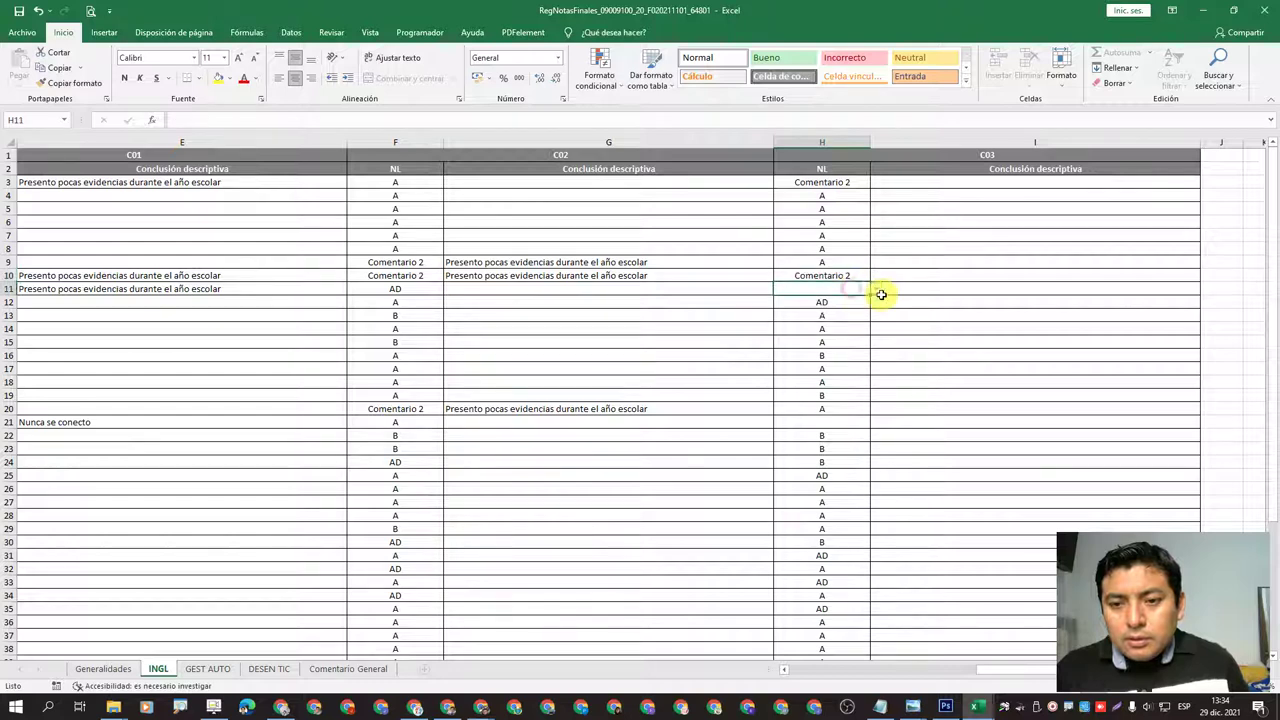
{"action": "left_click", "coordinate": [877, 292]}
{"action": "left_click", "coordinate": [862, 333]}
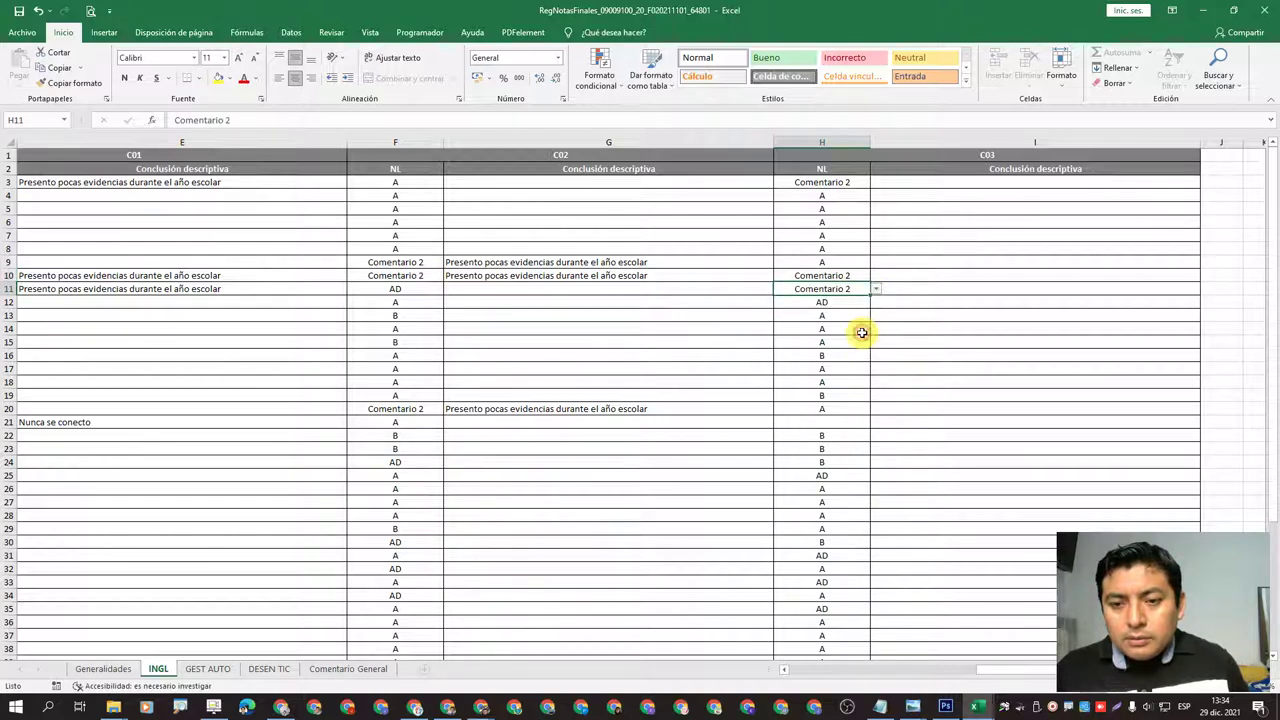
- Choose Comentario 3 as the C03 NL value in the blank cell H21
{"action": "scroll", "coordinate": [863, 314], "scroll_direction": "down", "scroll_amount": 3}
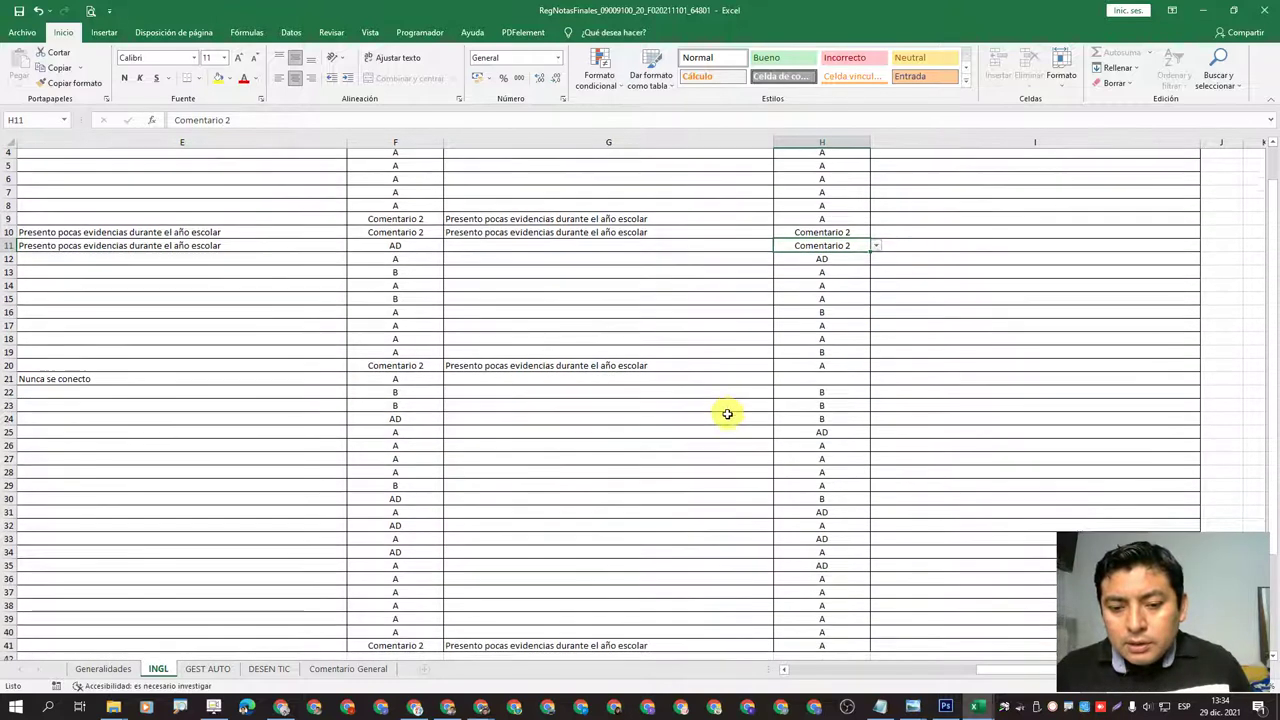
{"action": "scroll", "coordinate": [820, 402], "scroll_direction": "up", "scroll_amount": 3}
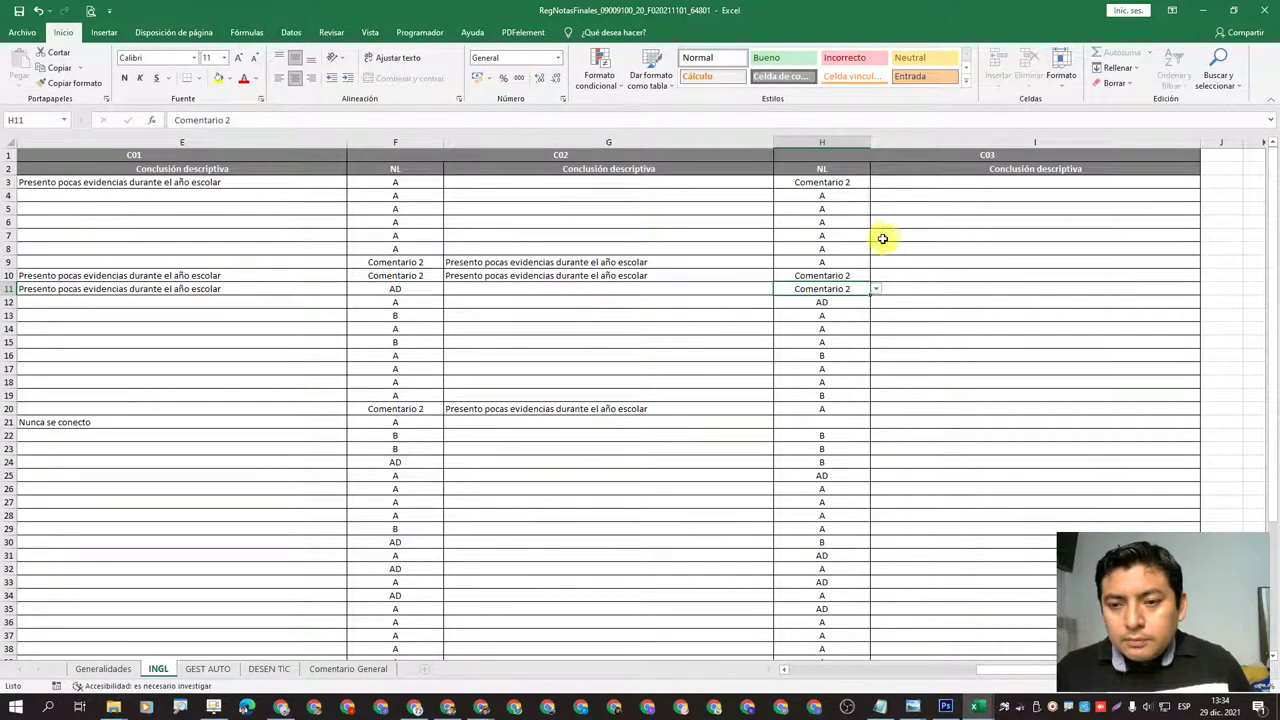
{"action": "left_click", "coordinate": [843, 424]}
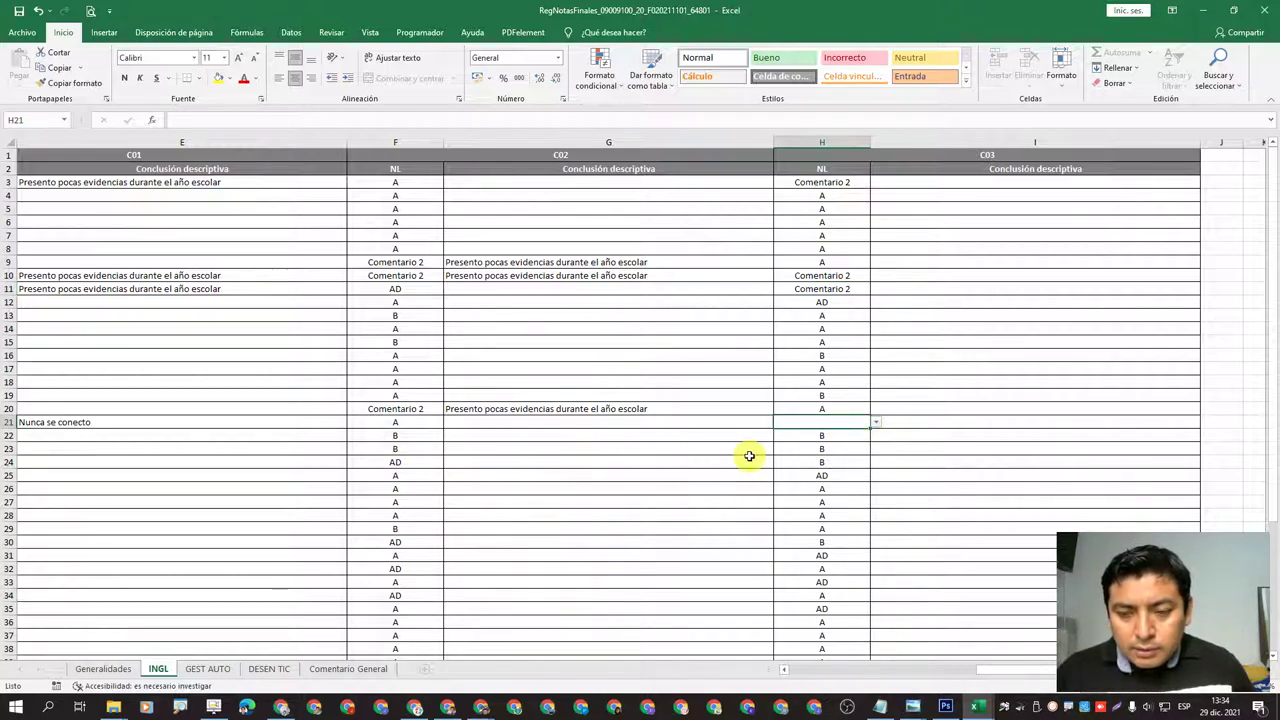
{"action": "left_click", "coordinate": [876, 422]}
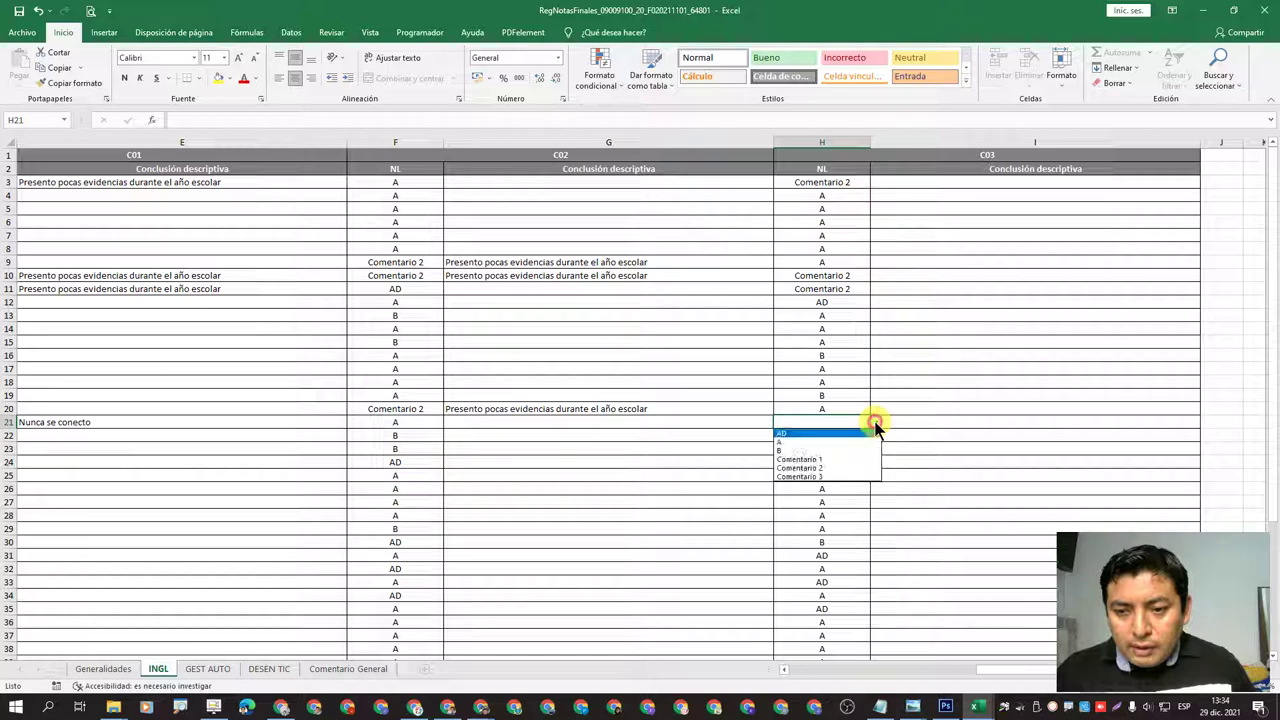
{"action": "left_click", "coordinate": [844, 477]}
{"action": "scroll", "coordinate": [930, 460], "scroll_direction": "down", "scroll_amount": 3}
{"action": "scroll", "coordinate": [900, 420], "scroll_direction": "up", "scroll_amount": 3}
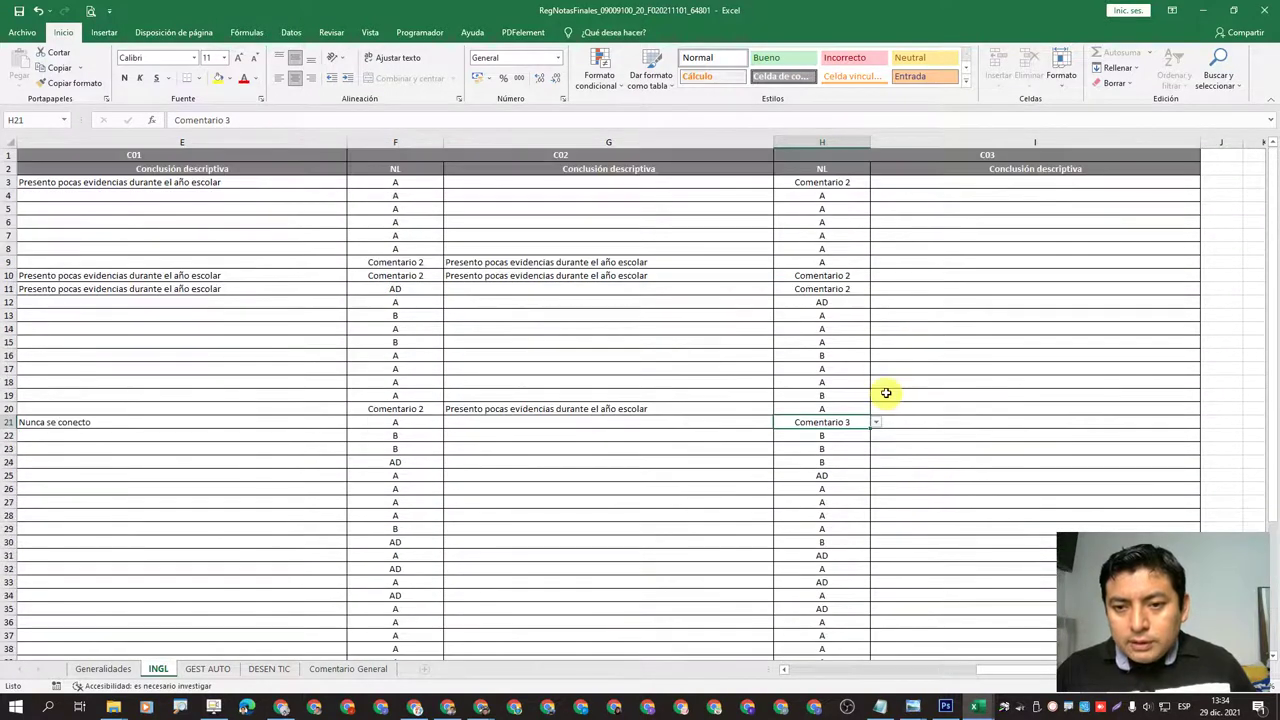
- Copy the conclusion text from G9 into the C03 Conclusión descriptiva cells I3, I10 and I11
{"action": "left_click", "coordinate": [629, 263]}
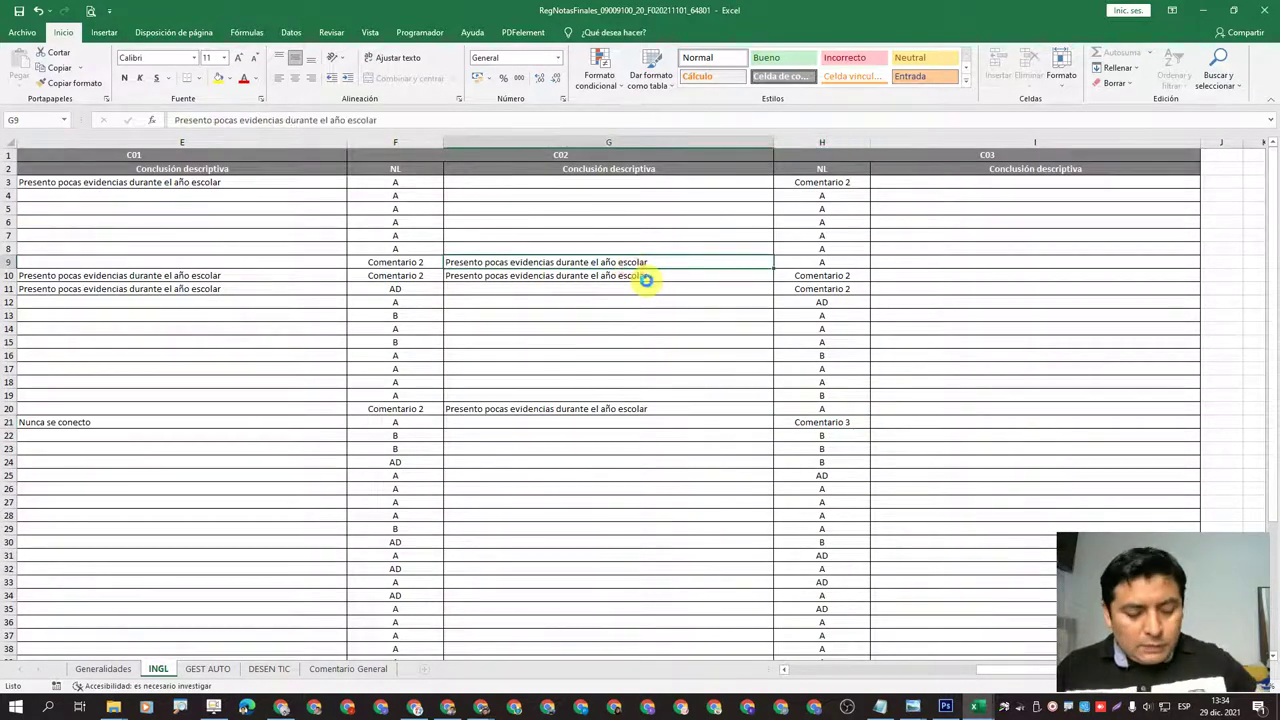
{"action": "key", "text": "ctrl+c"}
{"action": "left_click", "coordinate": [894, 181]}
{"action": "key", "text": "ctrl+v"}
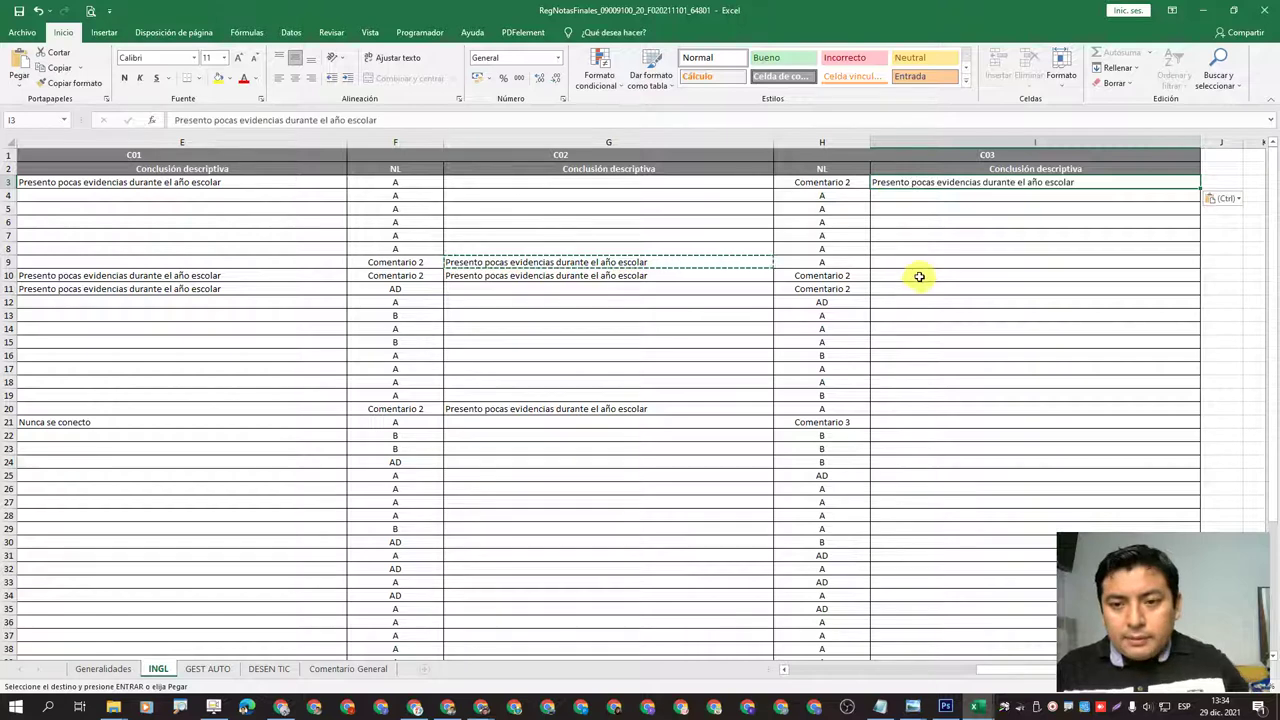
{"action": "left_click", "coordinate": [919, 277]}
{"action": "key", "text": "ctrl+v"}
{"action": "left_click", "coordinate": [919, 295]}
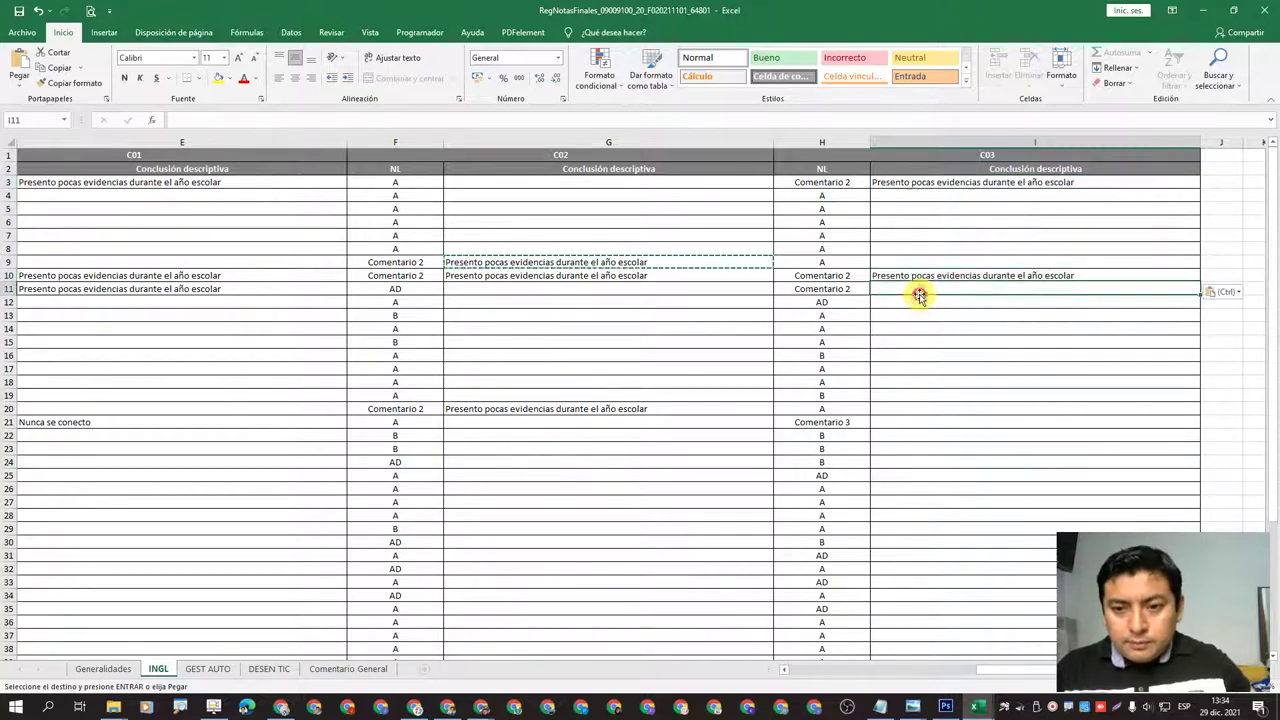
{"action": "key", "text": "ctrl+v"}
- Copy the conclusion "Nunca se conecto" from E21 into the C03 Conclusión descriptiva cell I21
{"action": "left_click", "coordinate": [888, 422]}
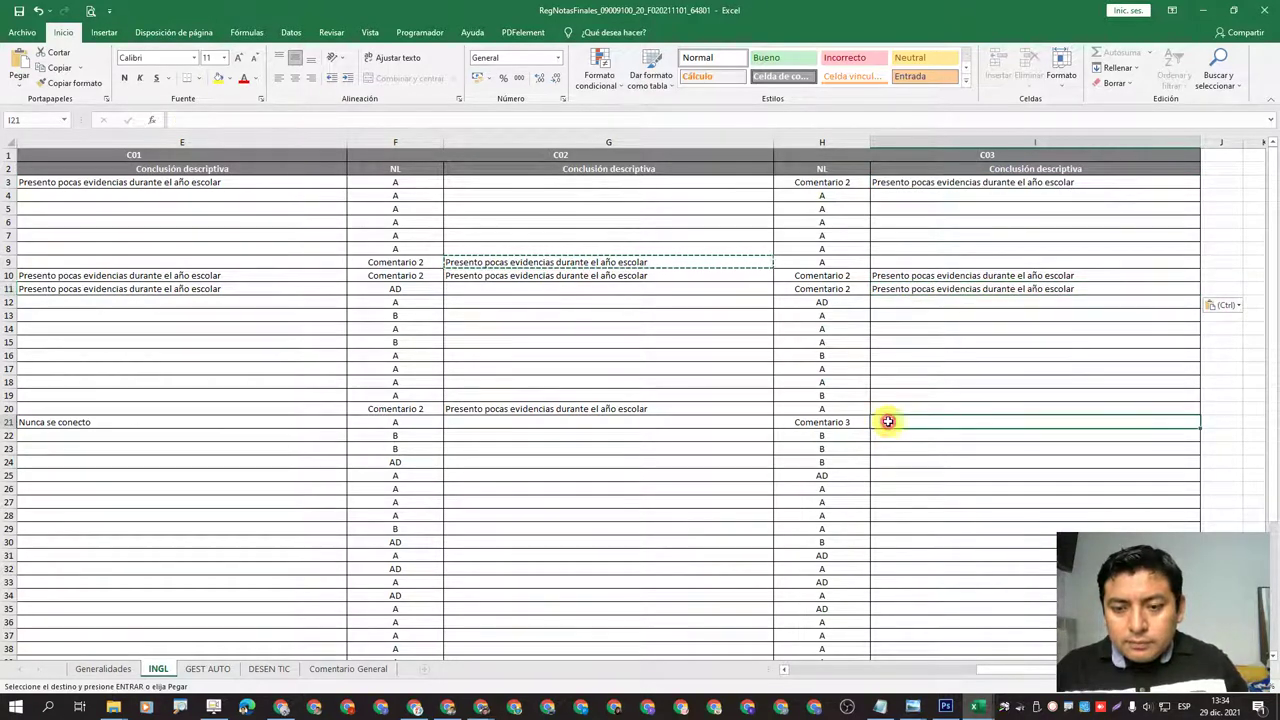
{"action": "left_click", "coordinate": [651, 411]}
{"action": "left_click", "coordinate": [206, 430]}
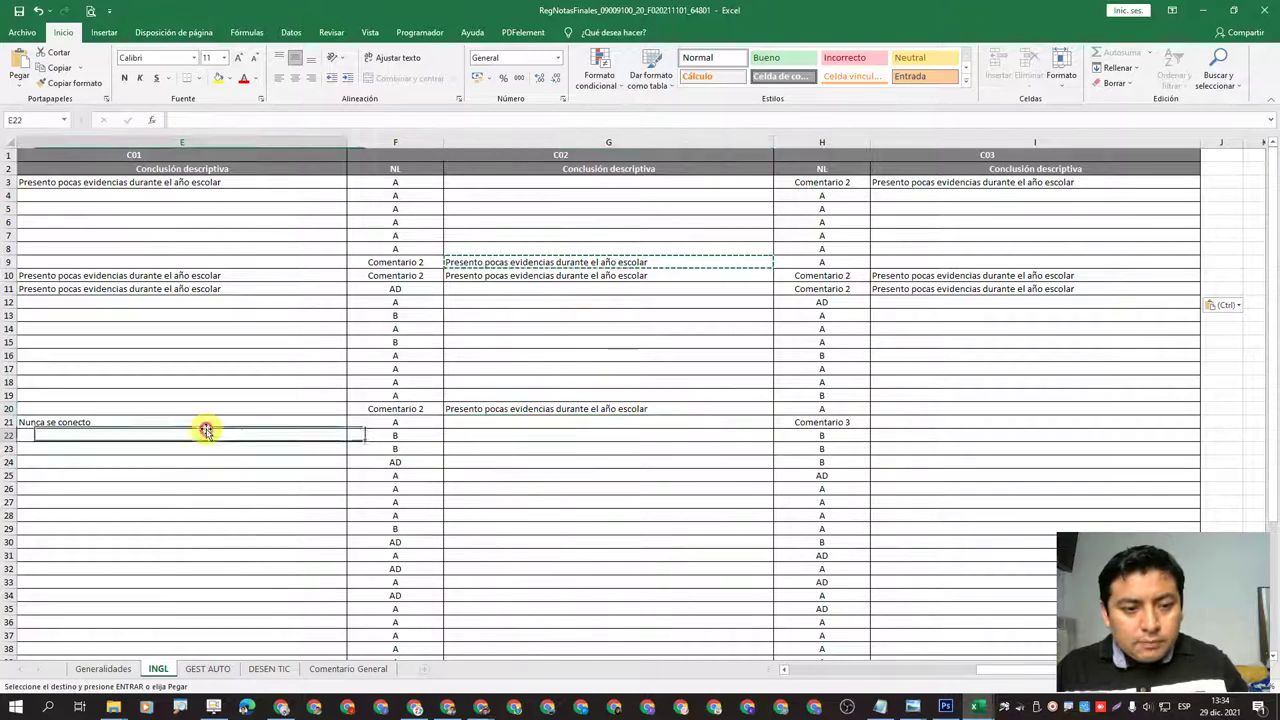
{"action": "left_click", "coordinate": [212, 424]}
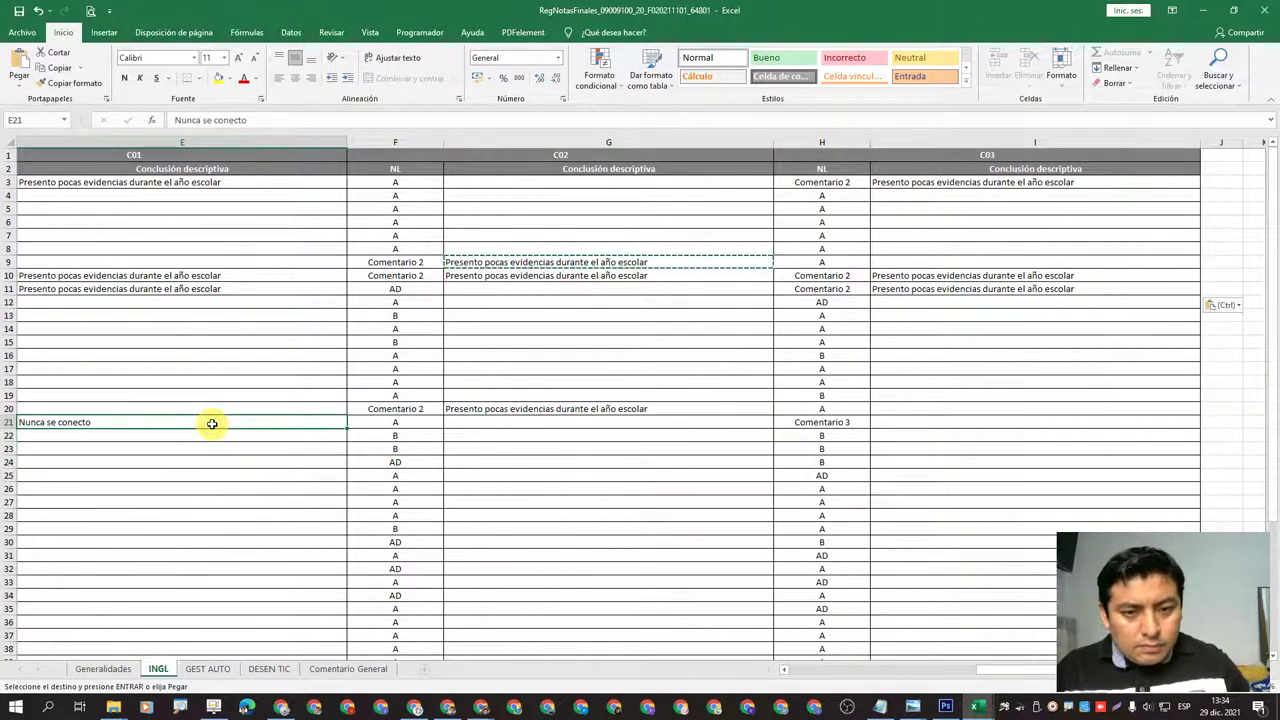
{"action": "key", "text": "ctrl+c"}
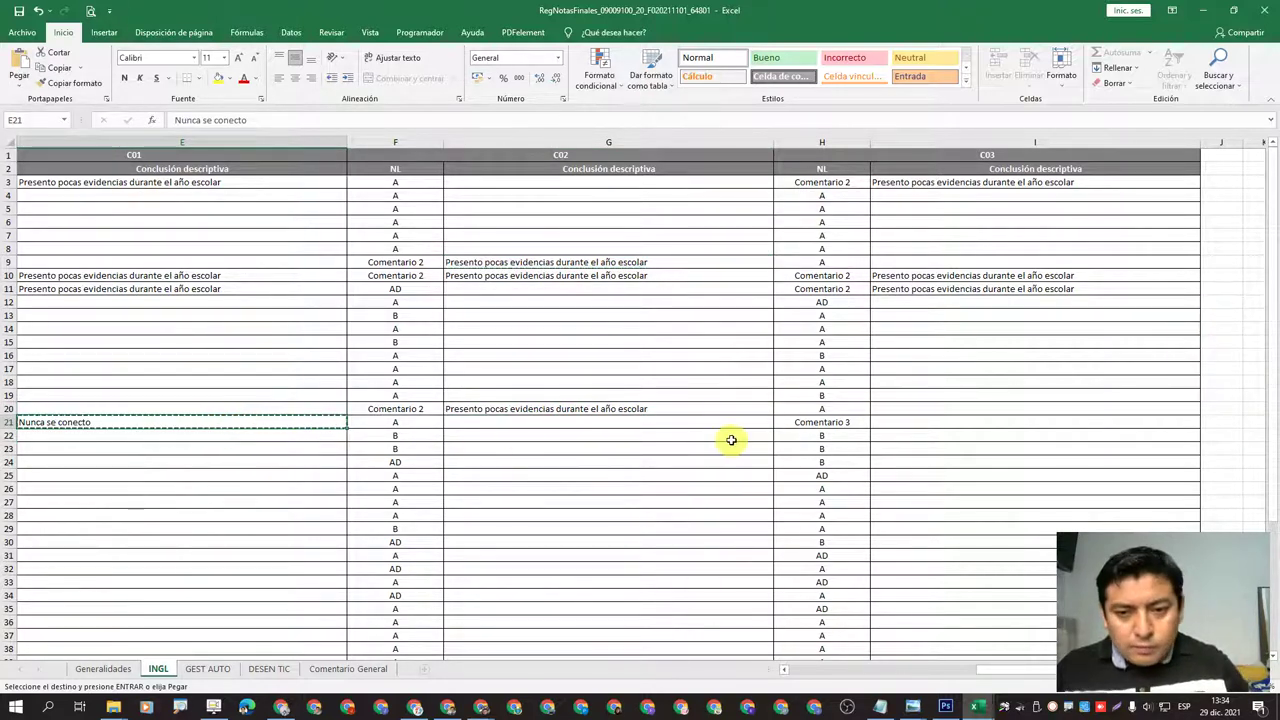
{"action": "left_click", "coordinate": [894, 421]}
{"action": "key", "text": "ctrl+v"}
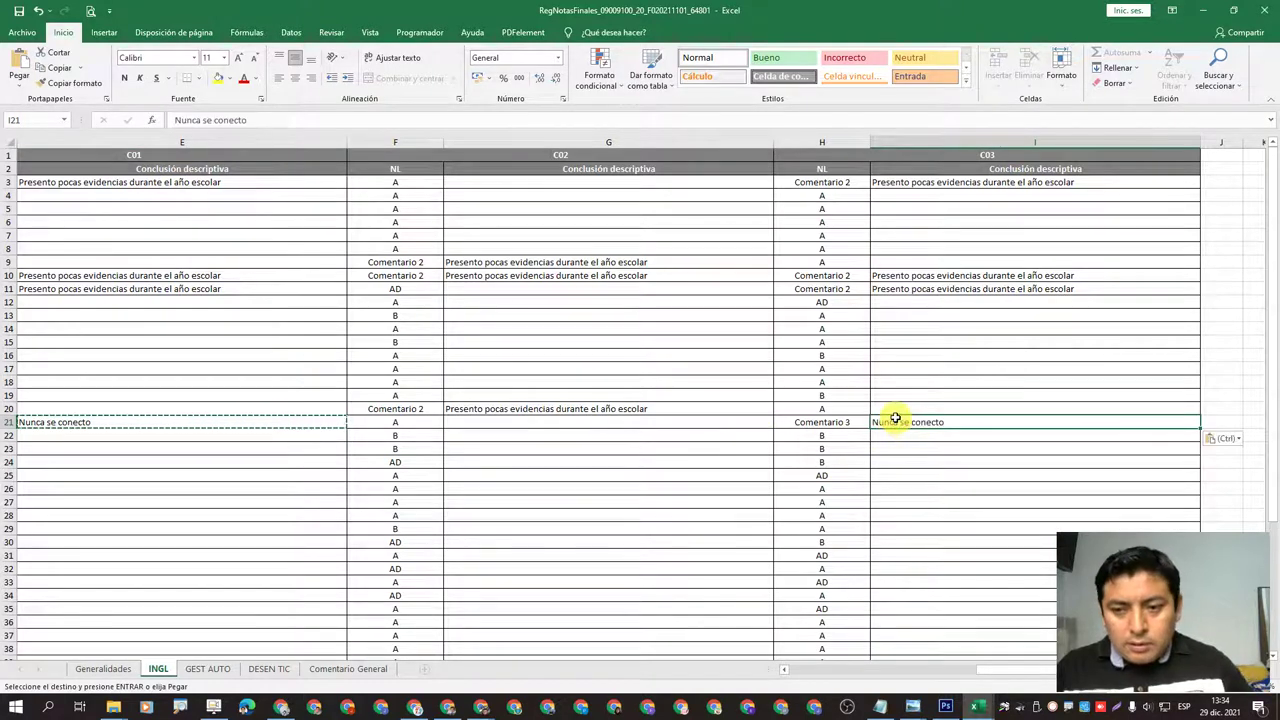
{"action": "key", "text": "Escape"}
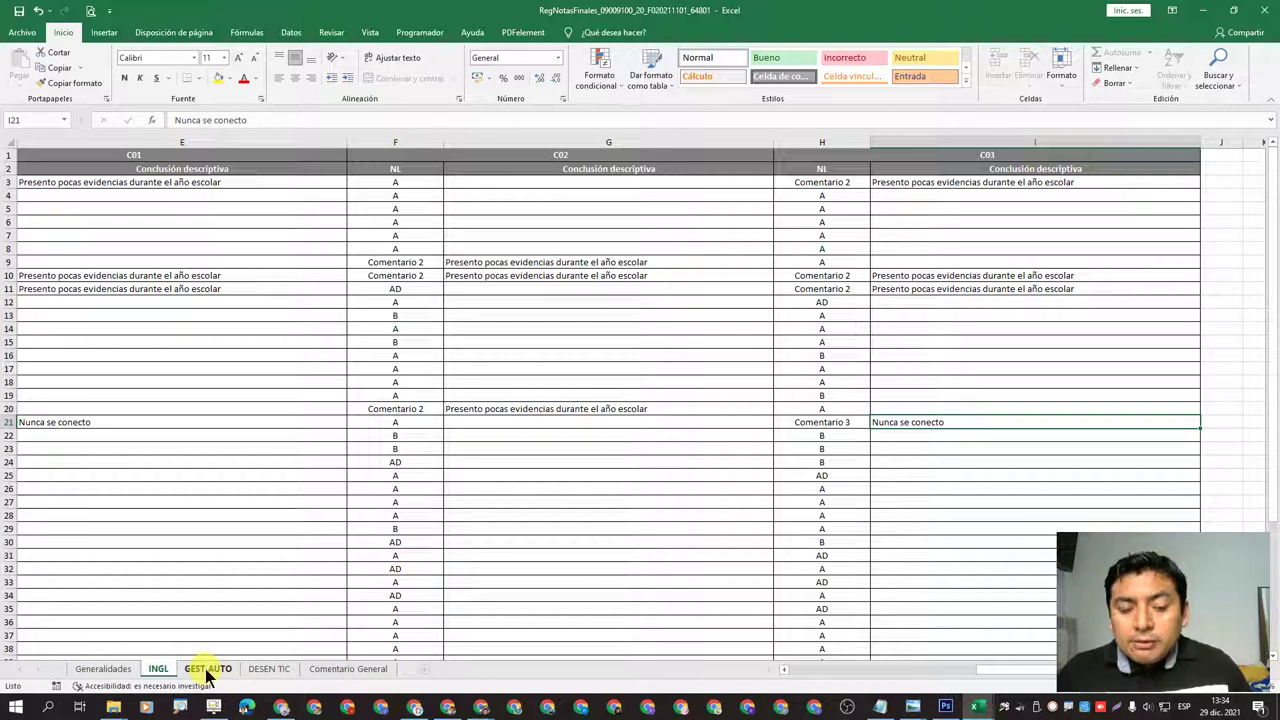
- Copy the C01 NL grades D3:D41 from the GEST AUTO sheet of the 2°A workbook
{"action": "left_click", "coordinate": [270, 669]}
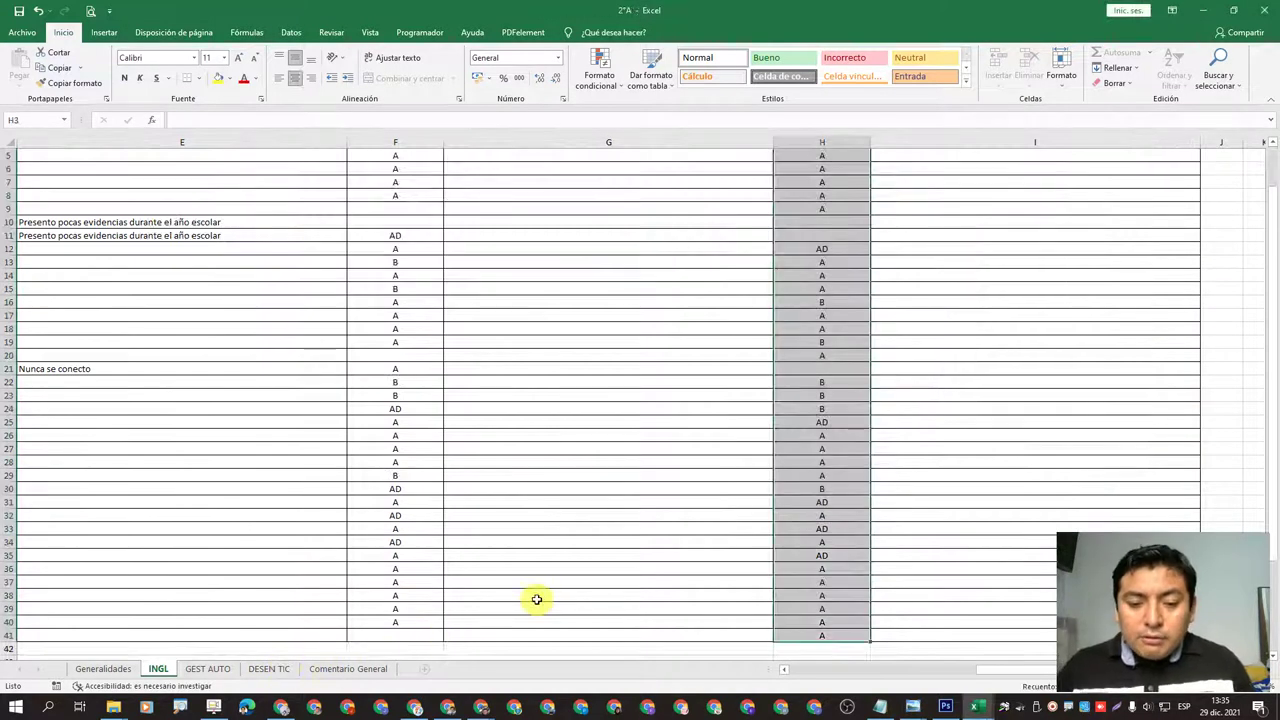
{"action": "key", "text": "ctrl+Page_Up"}
{"action": "key", "text": "alt+Tab"}
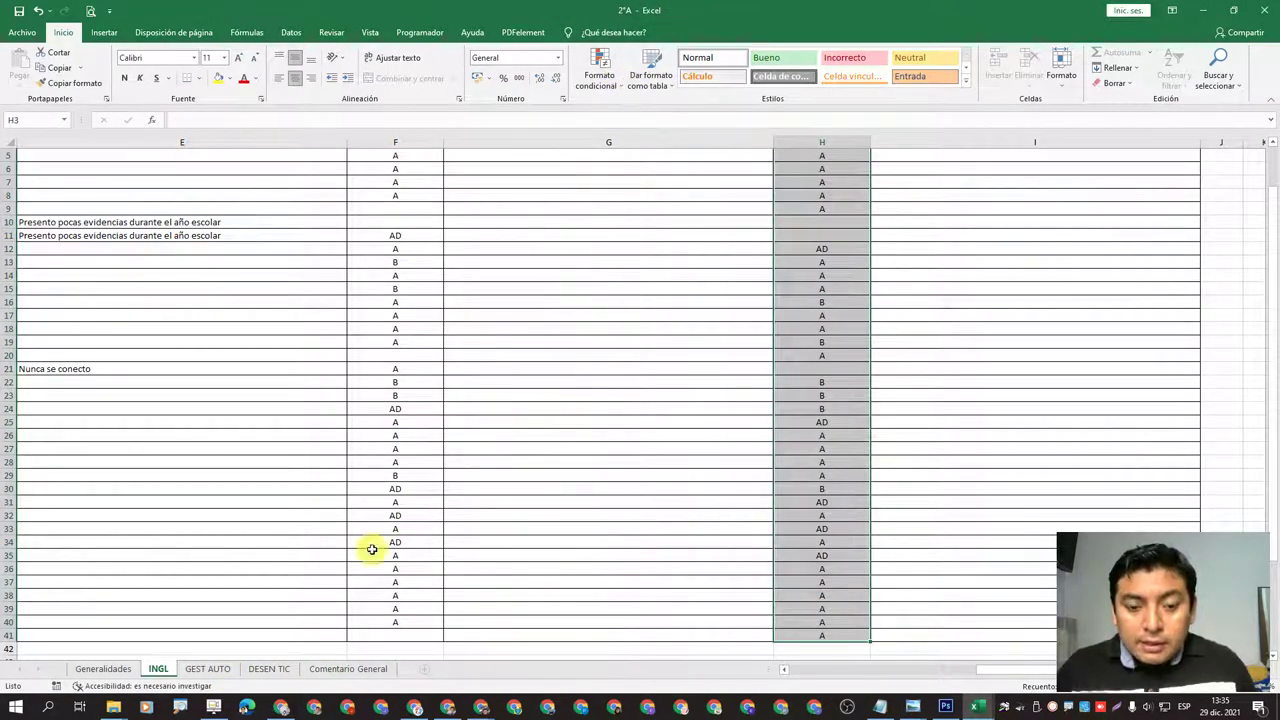
{"action": "left_click", "coordinate": [207, 669]}
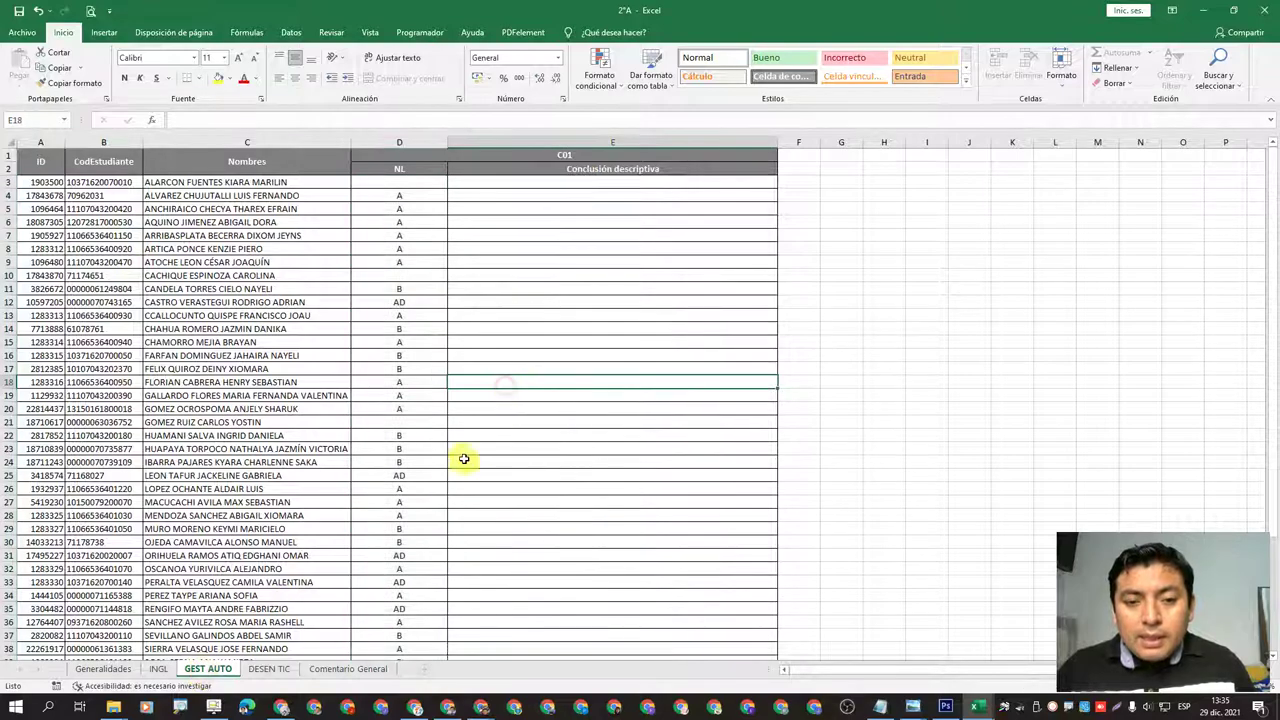
{"action": "scroll", "coordinate": [414, 465], "scroll_direction": "down", "scroll_amount": 1}
{"action": "scroll", "coordinate": [414, 465], "scroll_direction": "down", "scroll_amount": 2}
{"action": "scroll", "coordinate": [417, 460], "scroll_direction": "up", "scroll_amount": 3}
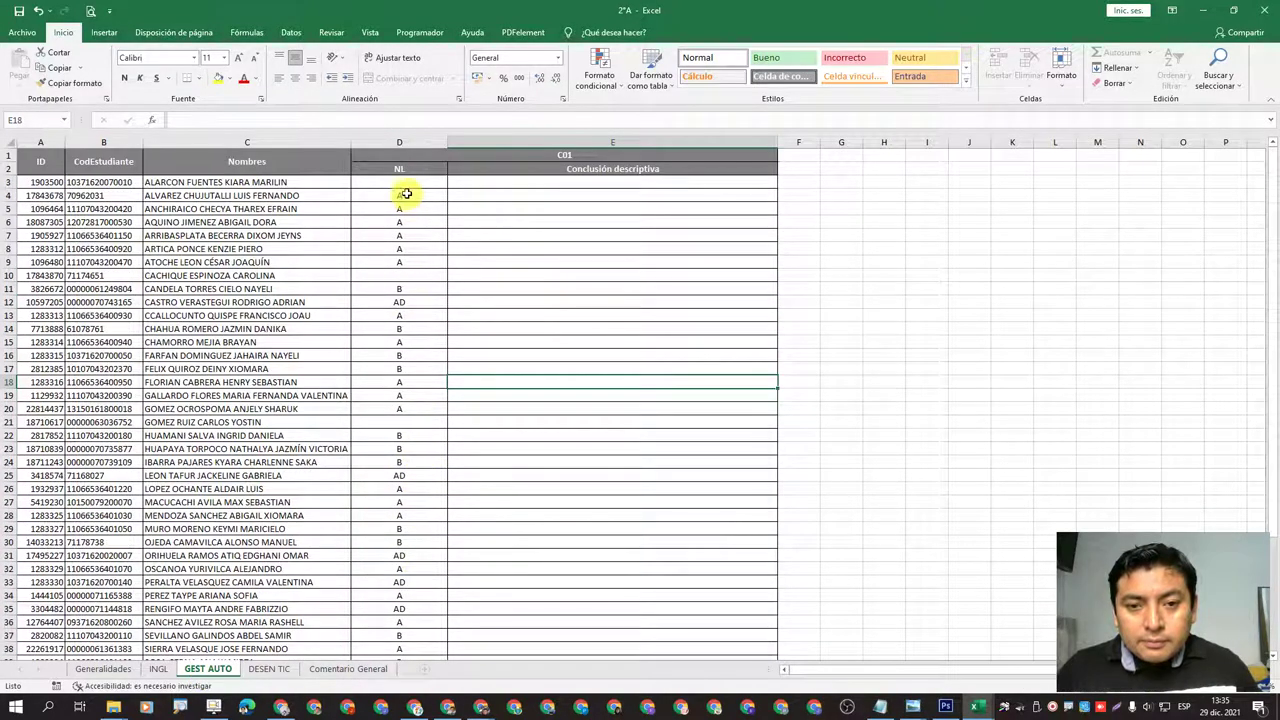
{"action": "left_click_drag", "start_coordinate": [407, 184], "coordinate": [416, 636]}
{"action": "key", "text": "ctrl+c"}
{"action": "key", "text": "alt+Tab"}
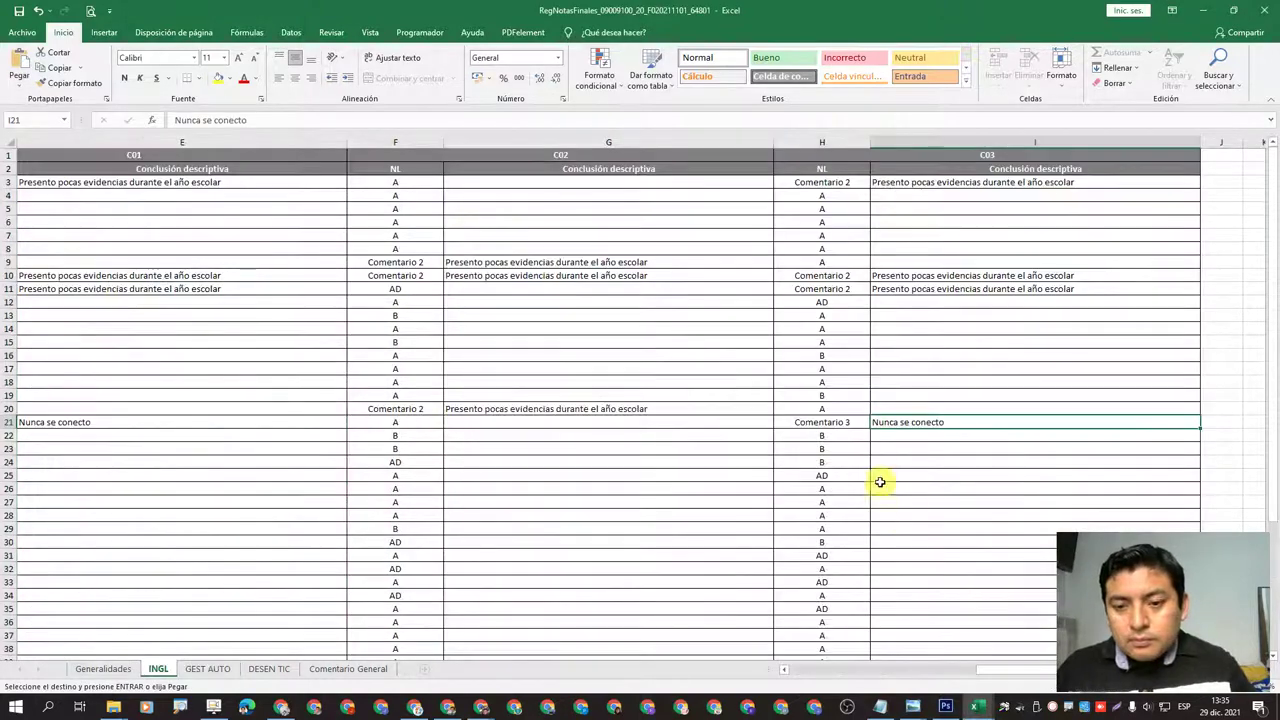
- Paste the copied grades as values from D3 in the C01 NL column of the RegNotasFinales template's GEST AUTO sheet
{"action": "left_click", "coordinate": [218, 669]}
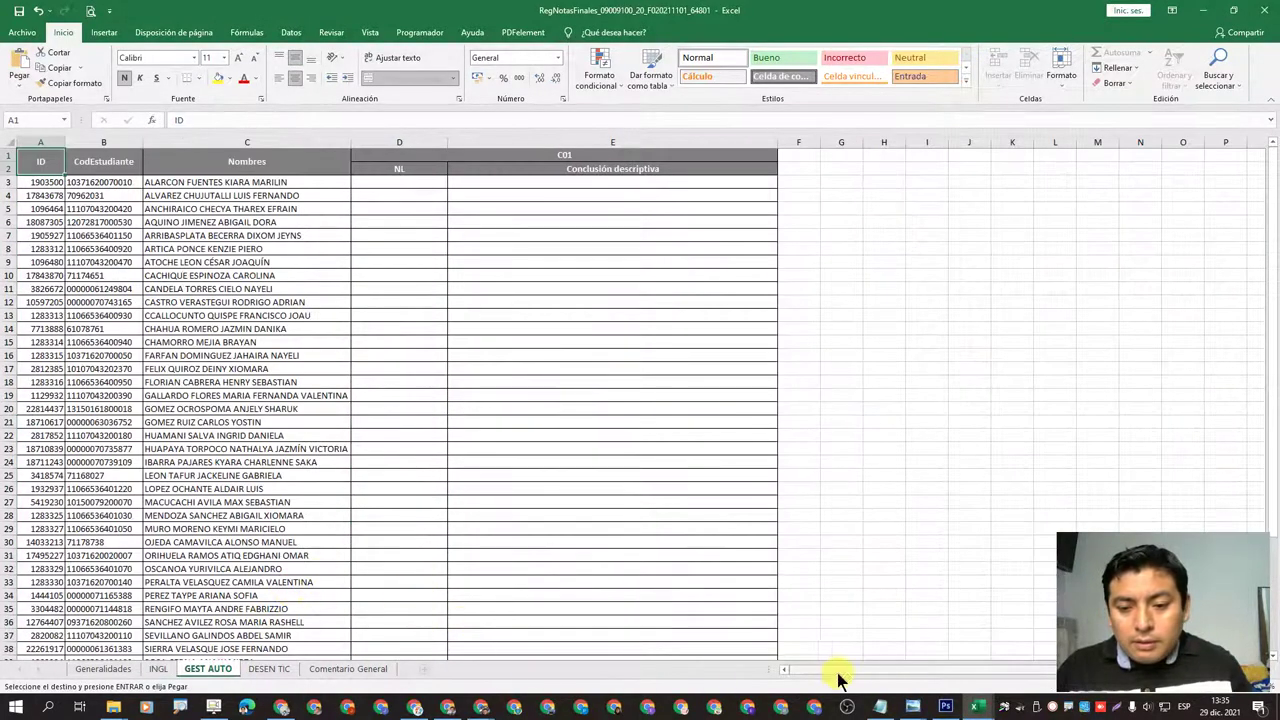
{"action": "left_click_drag", "start_coordinate": [837, 672], "coordinate": [877, 672]}
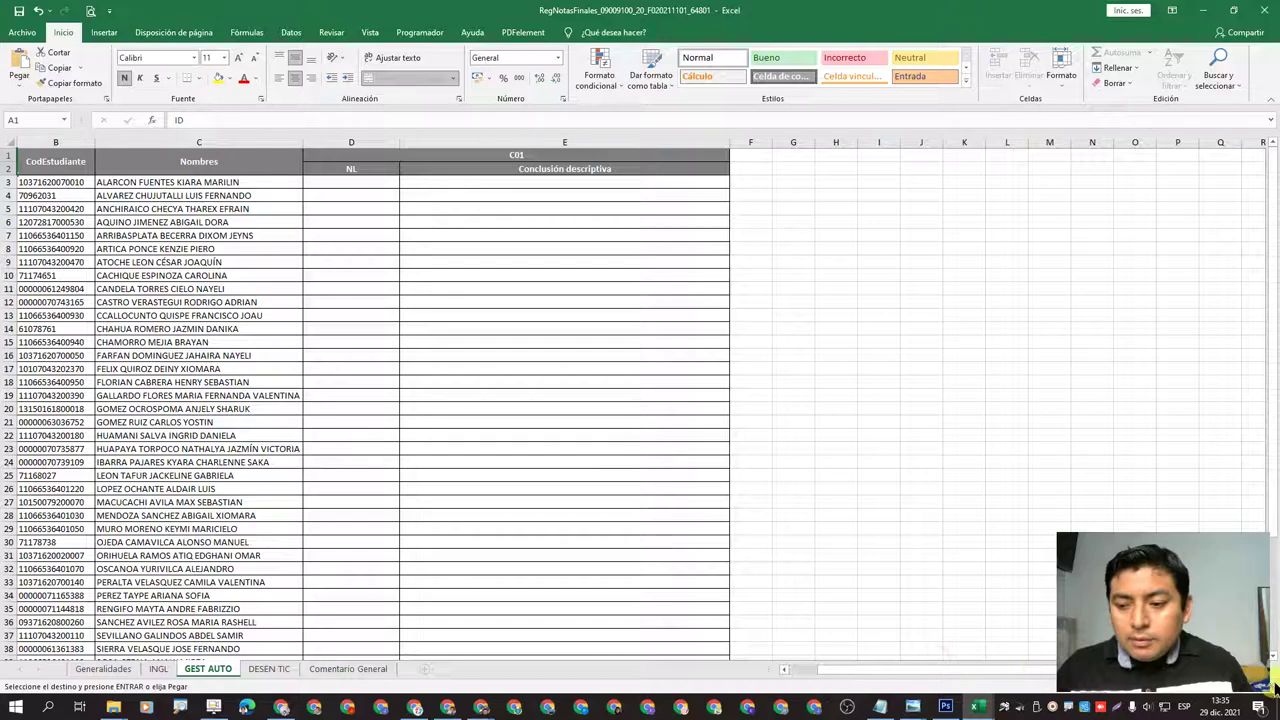
{"action": "scroll", "coordinate": [1196, 697], "scroll_direction": "right", "scroll_amount": 3}
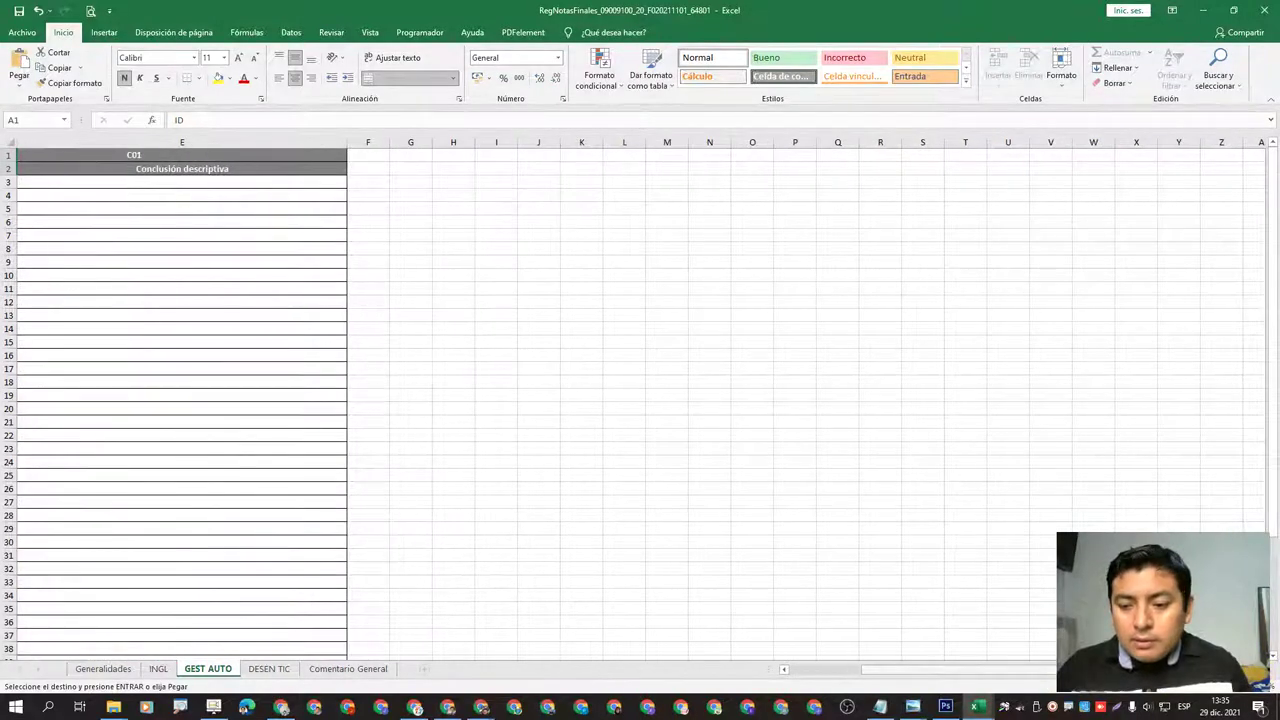
{"action": "scroll", "coordinate": [640, 400], "scroll_direction": "left", "scroll_amount": 1}
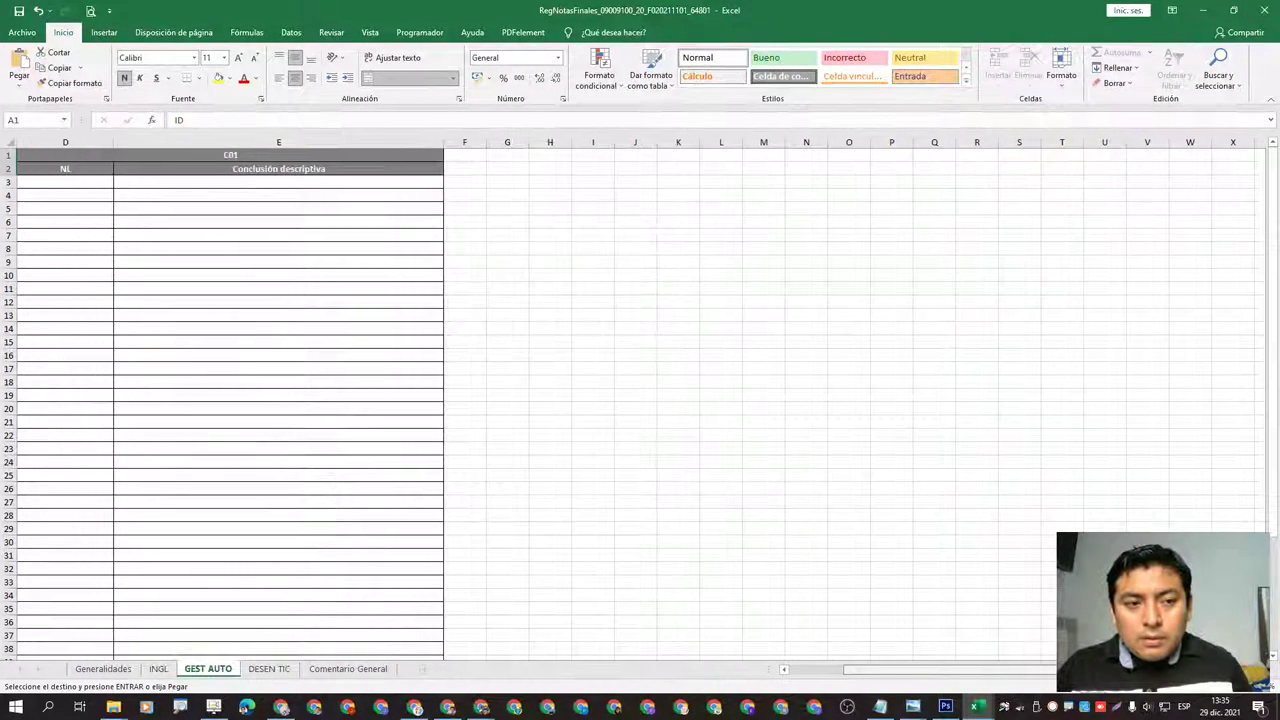
{"action": "scroll", "coordinate": [951, 628], "scroll_direction": "left", "scroll_amount": 1}
{"action": "scroll", "coordinate": [951, 628], "scroll_direction": "right", "scroll_amount": 1}
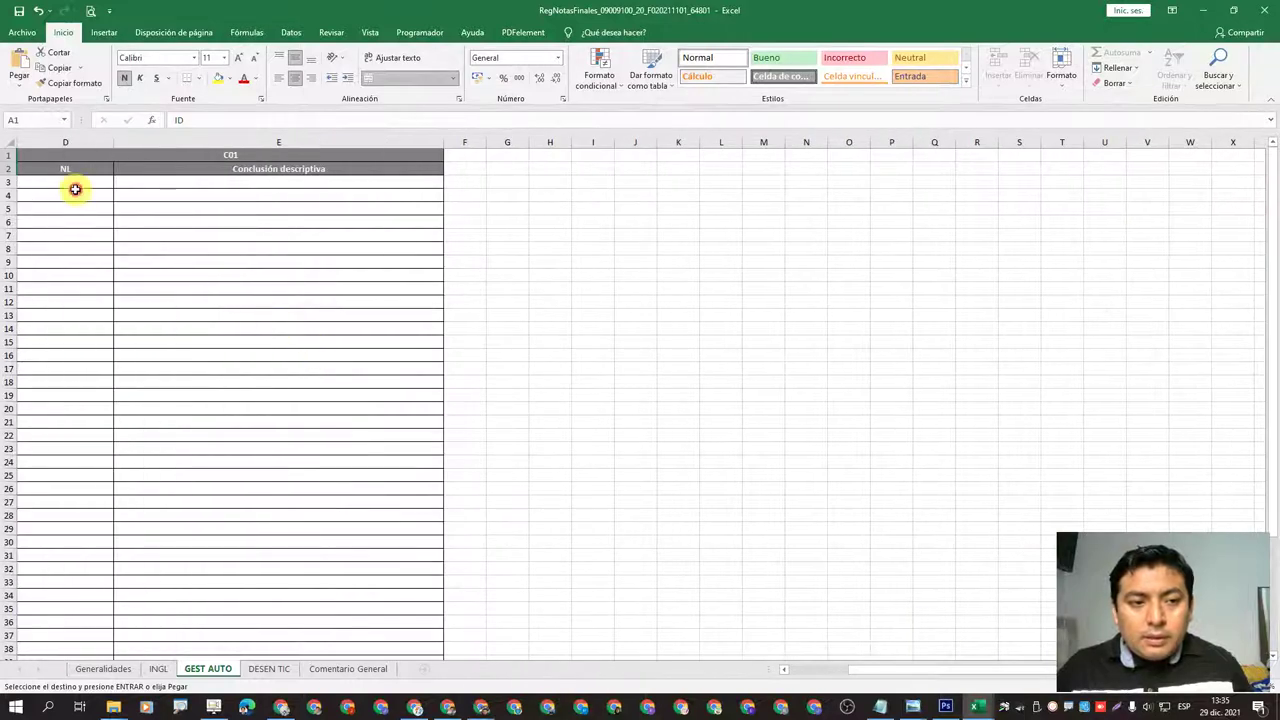
{"action": "left_click", "coordinate": [75, 189]}
{"action": "right_click", "coordinate": [77, 185]}
{"action": "left_click", "coordinate": [123, 236]}
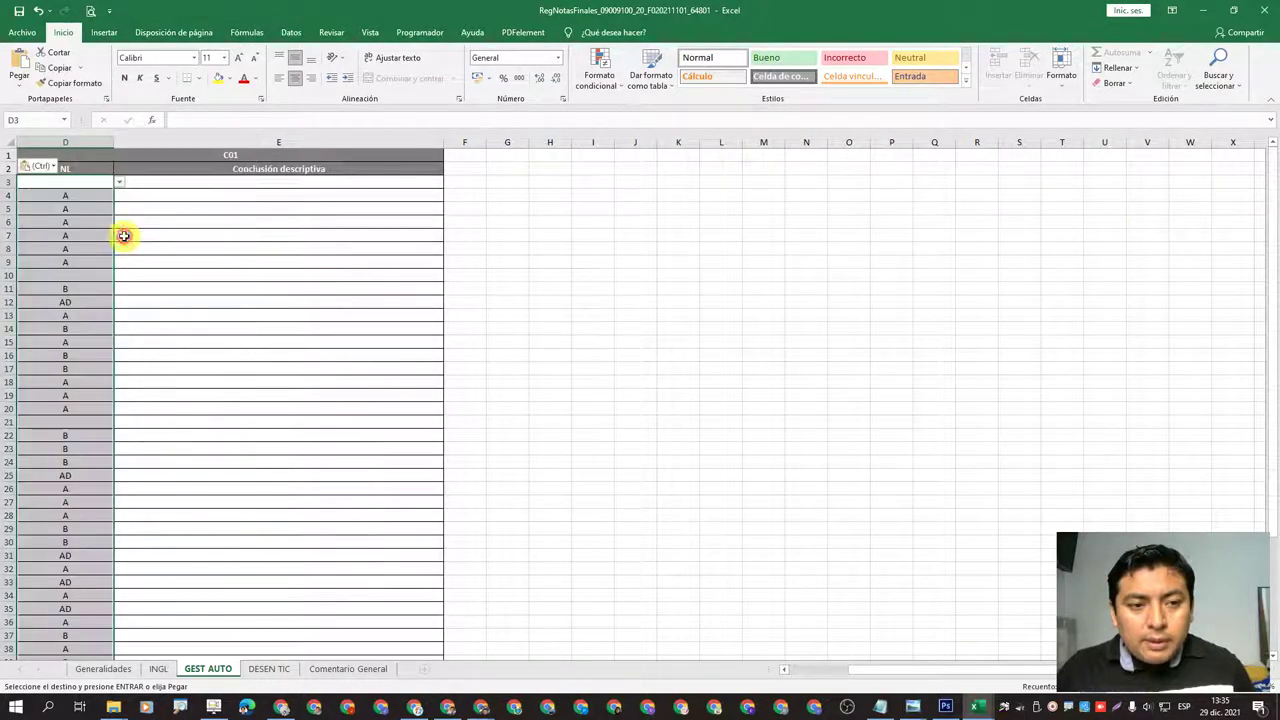
- Copy the C01 NL grades D3:D41 from the DESEN TIC sheet of the 2°A workbook
{"action": "key", "text": "alt+Tab"}
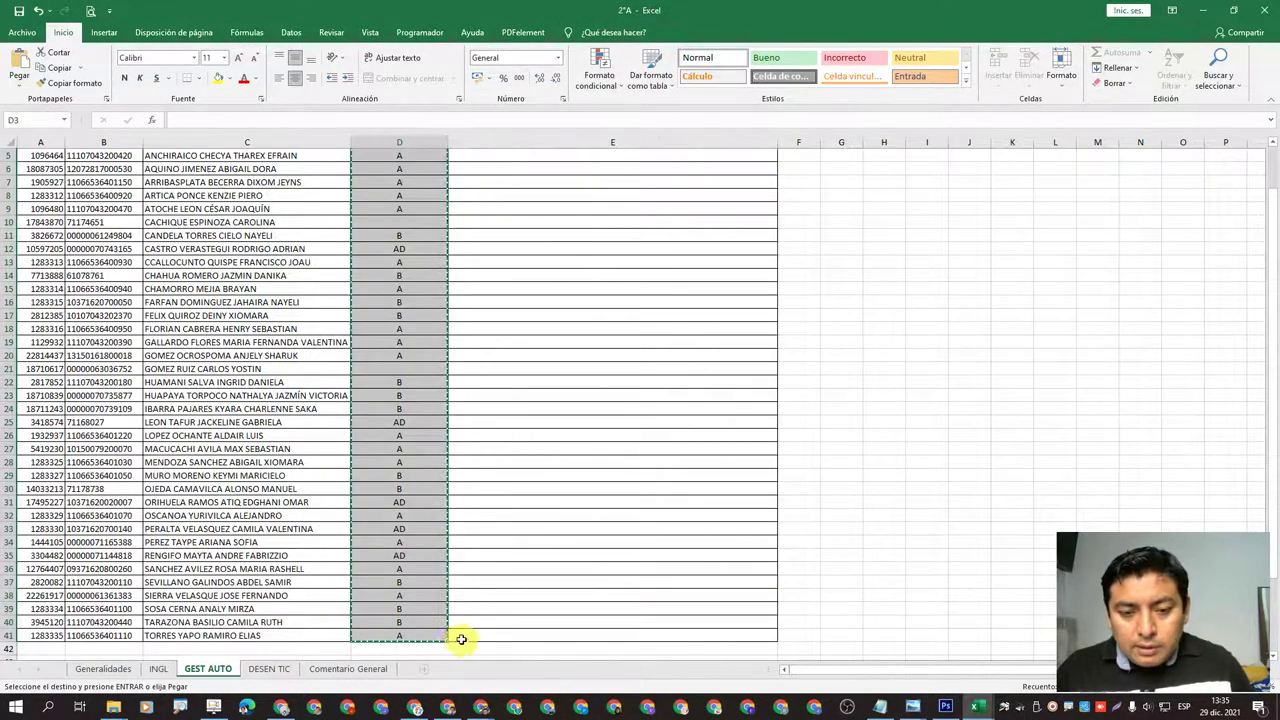
{"action": "left_click", "coordinate": [272, 669]}
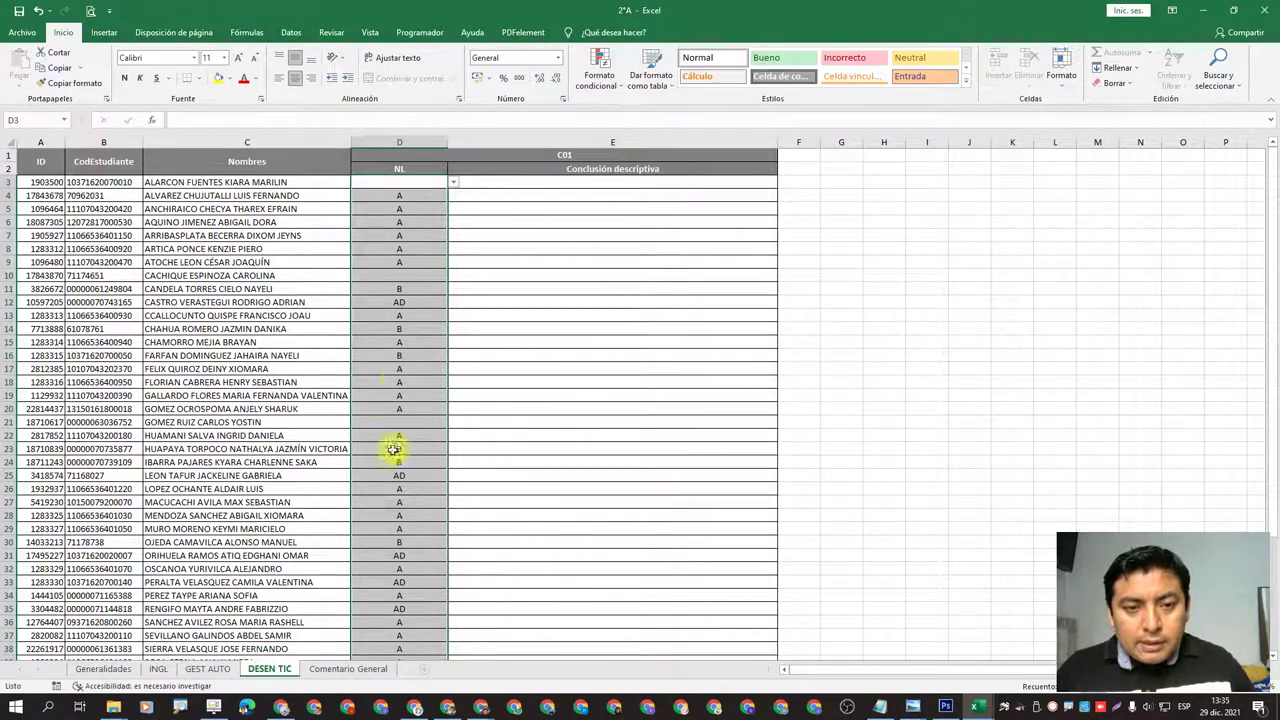
{"action": "left_click_drag", "start_coordinate": [407, 185], "coordinate": [415, 637]}
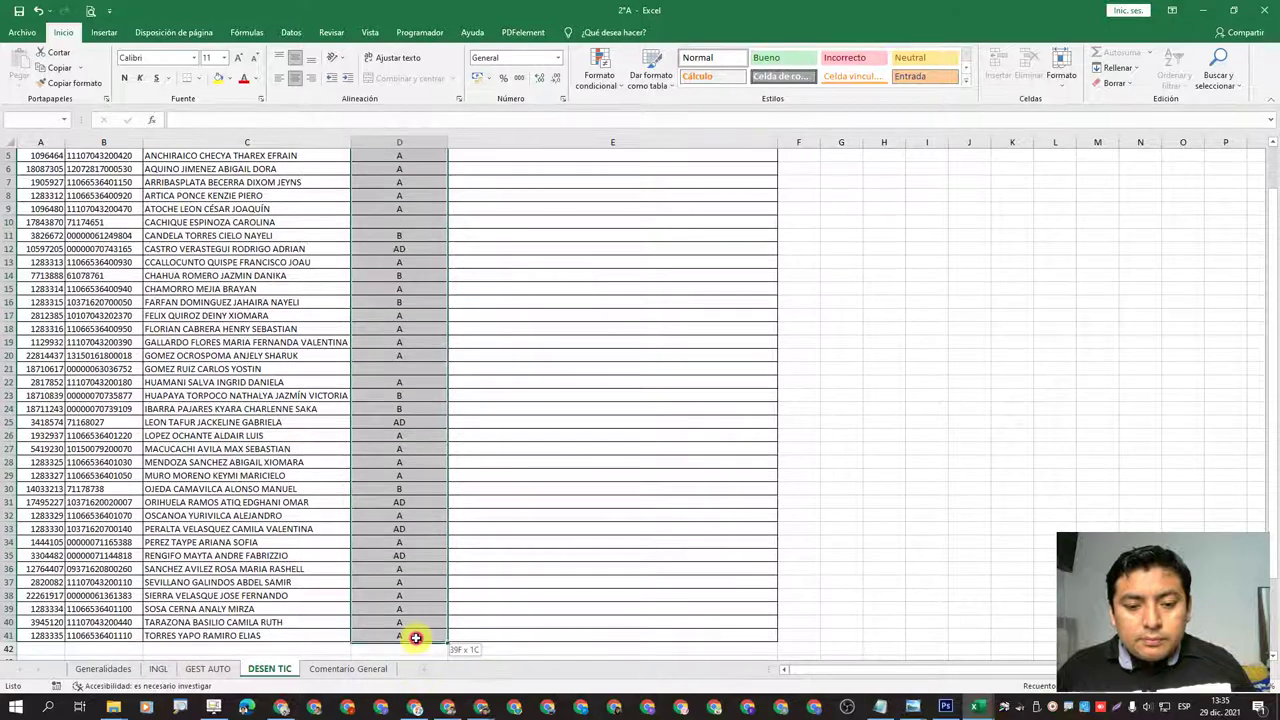
{"action": "key", "text": "ctrl+c"}
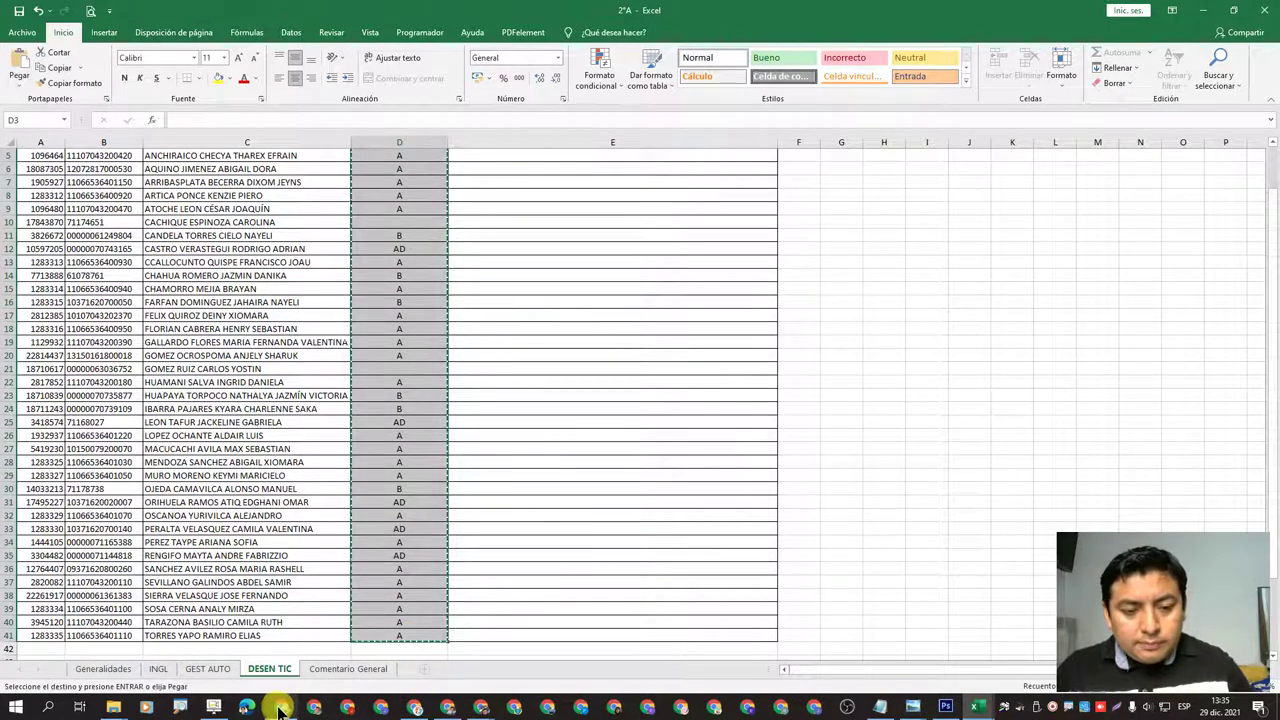
- Paste the copied grades as values from D3 in the C01 NL column of the RegNotasFinales template's DESEN TIC sheet
{"action": "left_click", "coordinate": [278, 705]}
{"action": "left_click", "coordinate": [266, 669]}
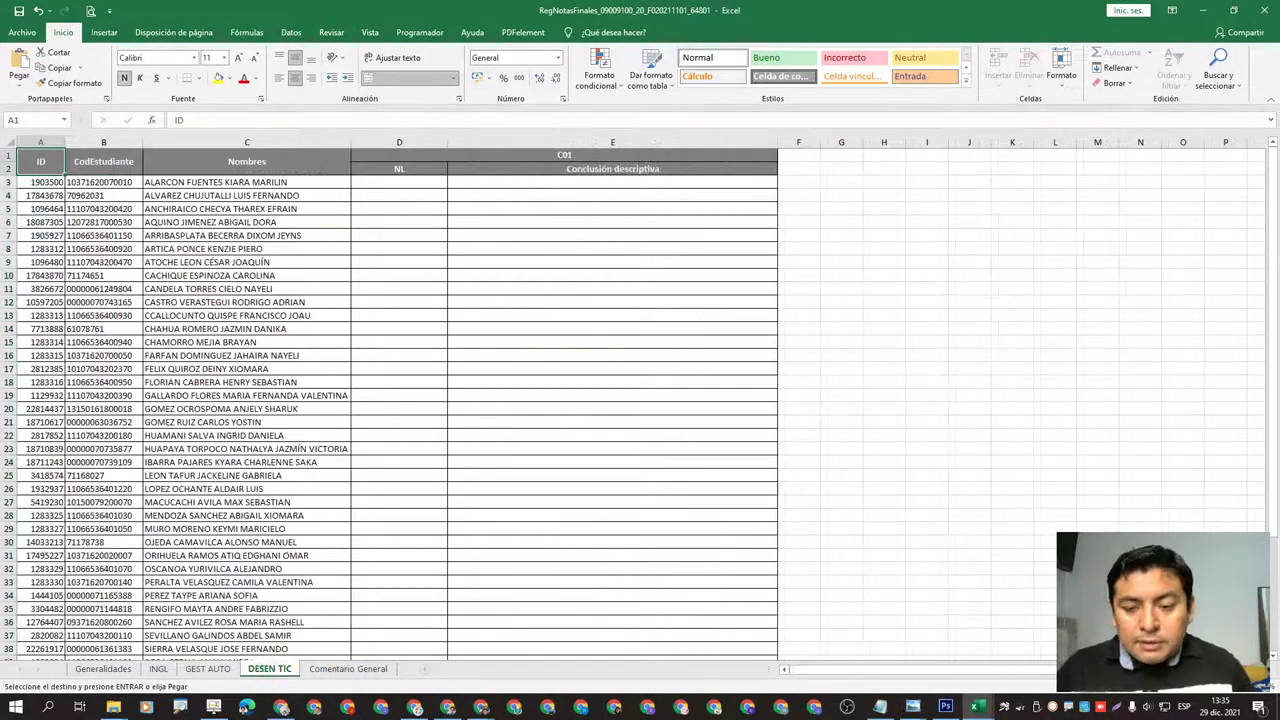
{"action": "scroll", "coordinate": [1272, 677], "scroll_direction": "right", "scroll_amount": 3}
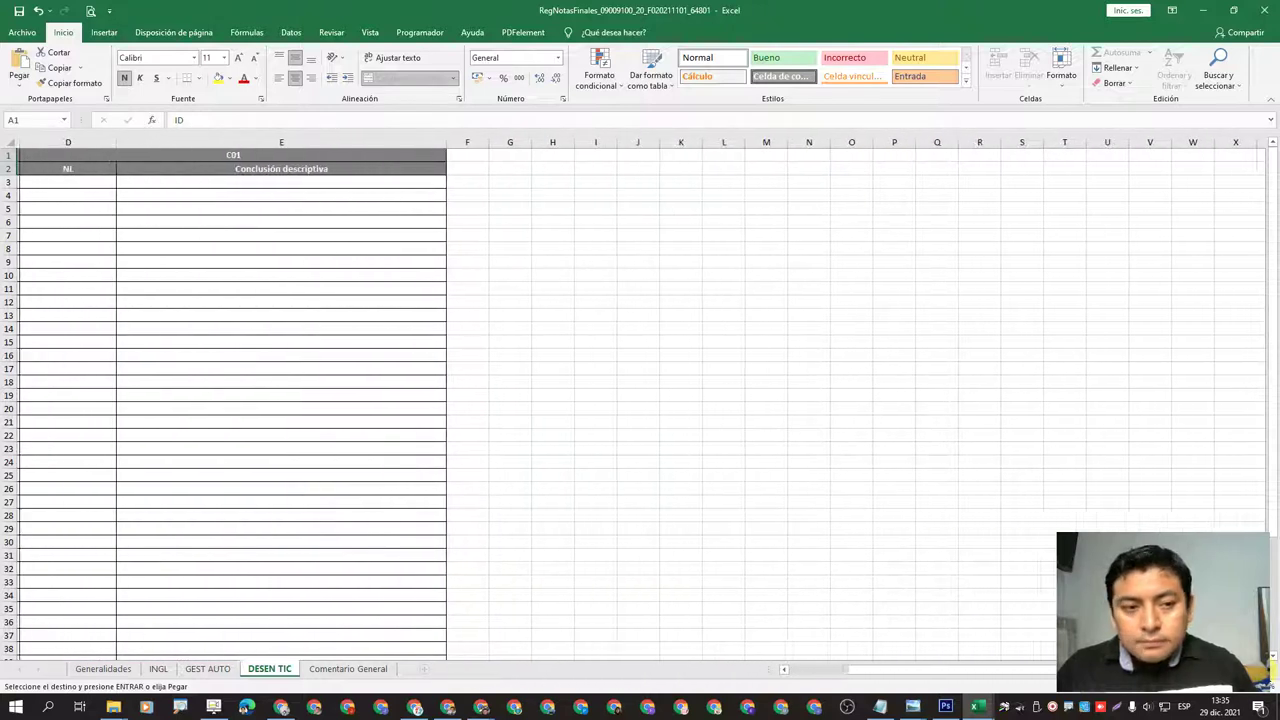
{"action": "left_click", "coordinate": [71, 181]}
{"action": "right_click", "coordinate": [72, 179]}
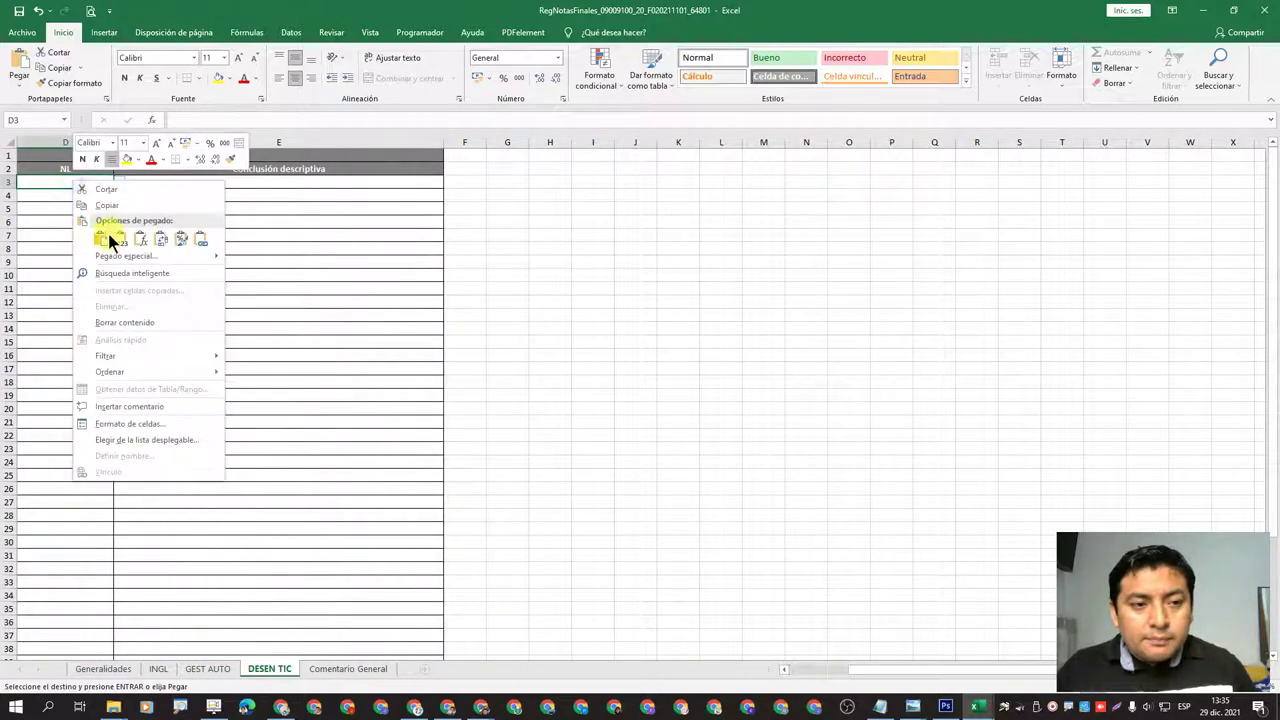
{"action": "left_click", "coordinate": [123, 238]}
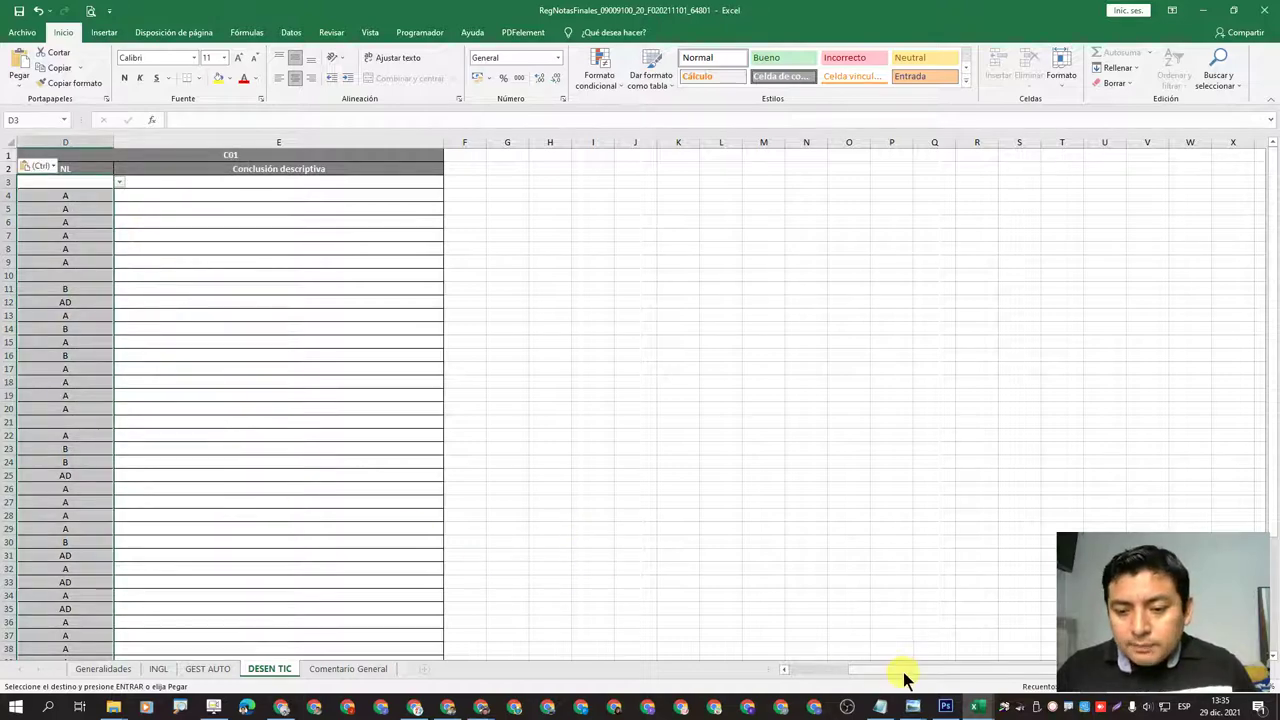
- On the GEST AUTO sheet, choose Comentario 2 as the C01 NL value in the blank cells D3, D10 and D21
{"action": "left_click_drag", "start_coordinate": [905, 678], "coordinate": [866, 674]}
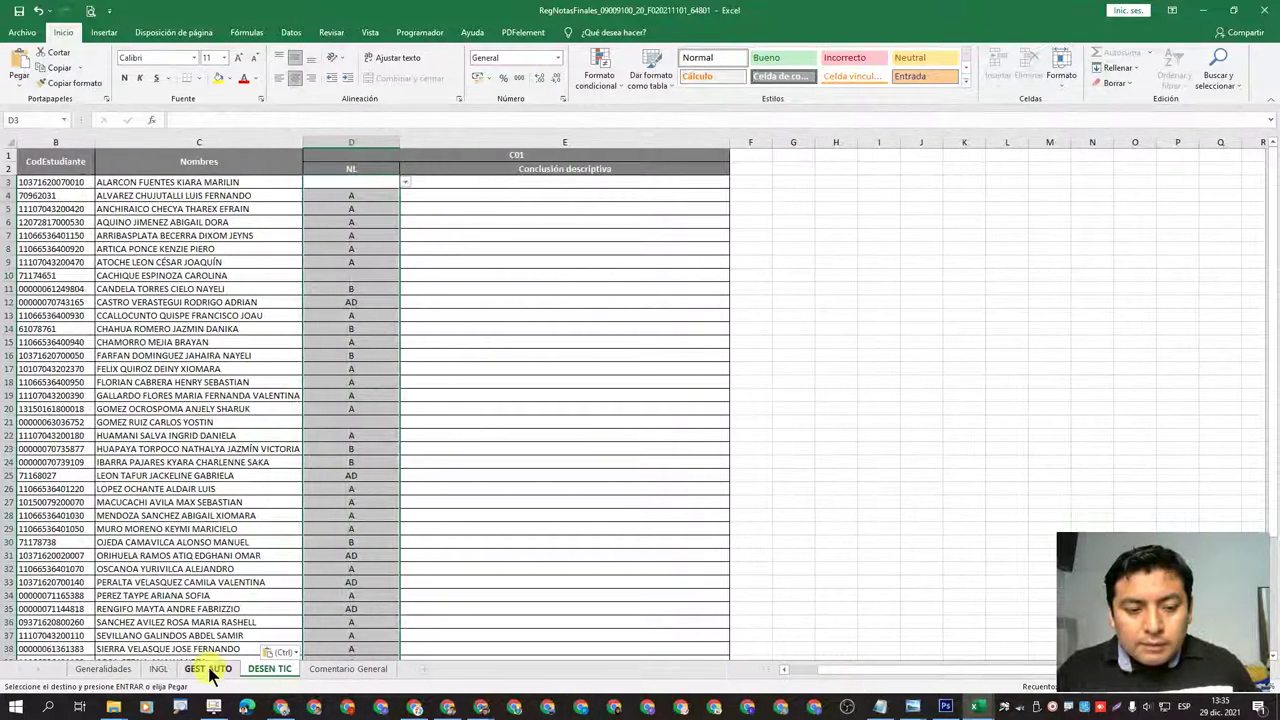
{"action": "left_click", "coordinate": [210, 670]}
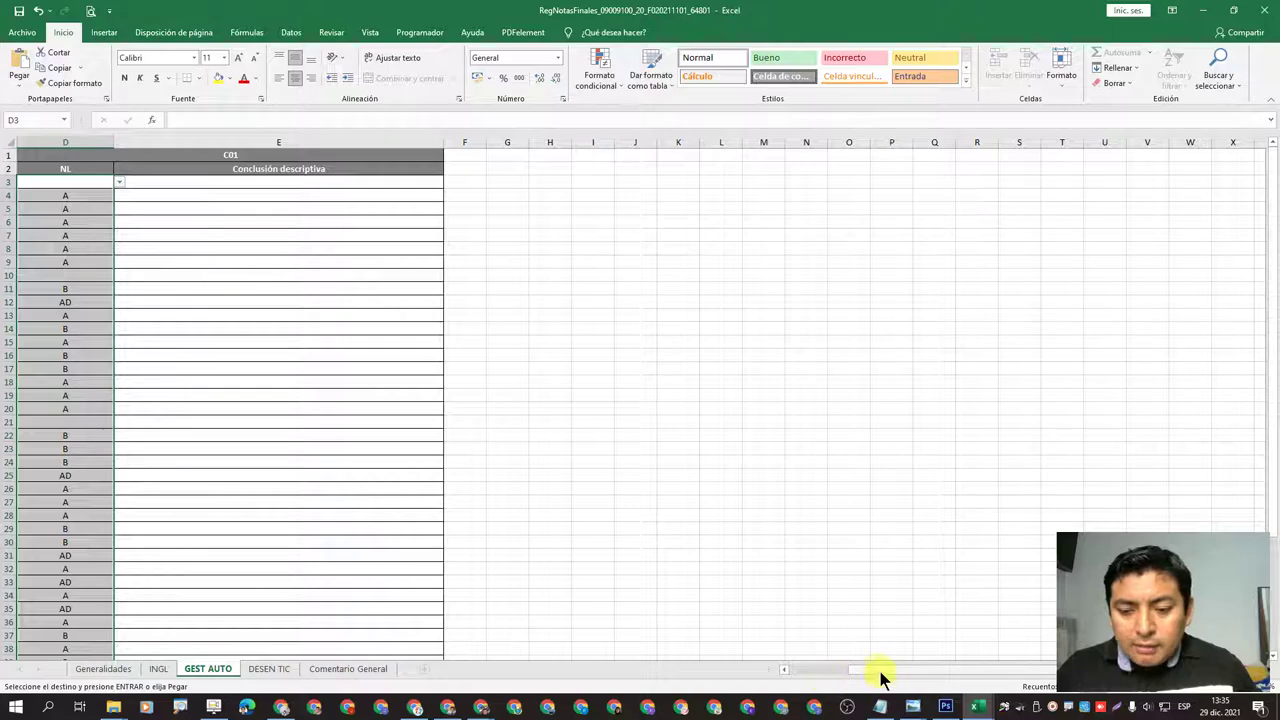
{"action": "left_click_drag", "start_coordinate": [880, 678], "coordinate": [857, 671]}
{"action": "left_click", "coordinate": [442, 342]}
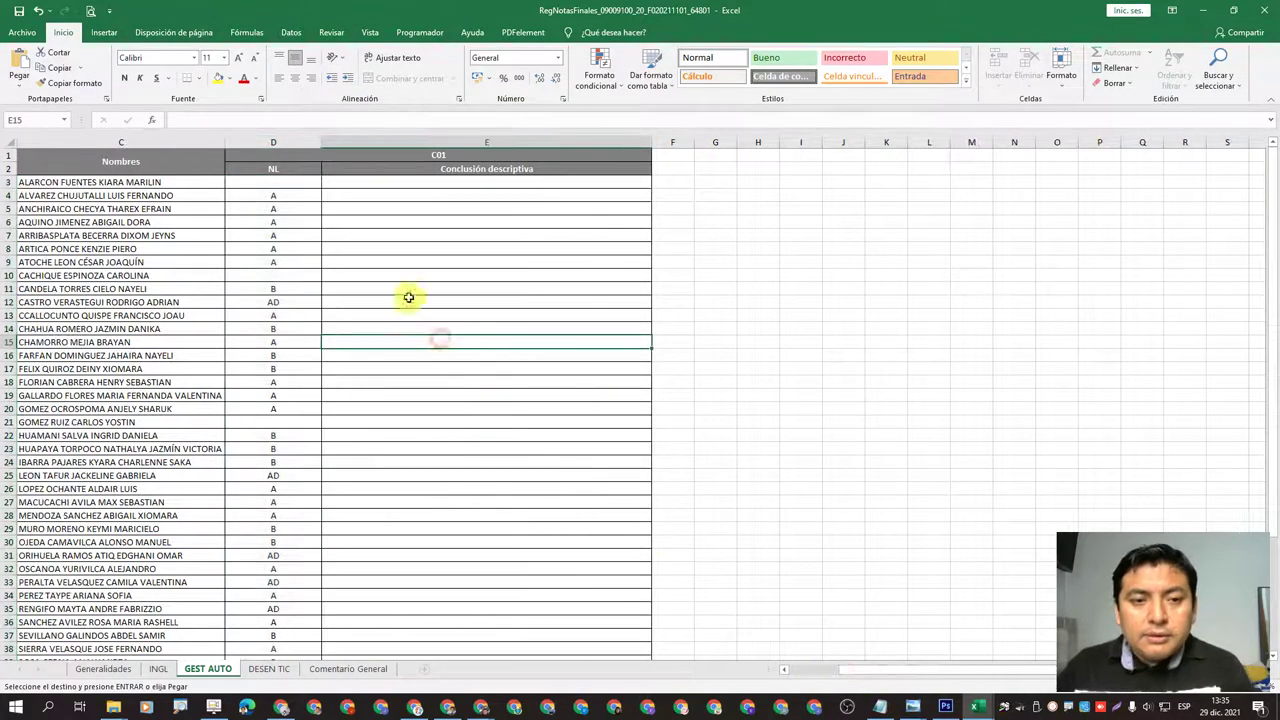
{"action": "left_click", "coordinate": [295, 183]}
{"action": "left_click", "coordinate": [327, 183]}
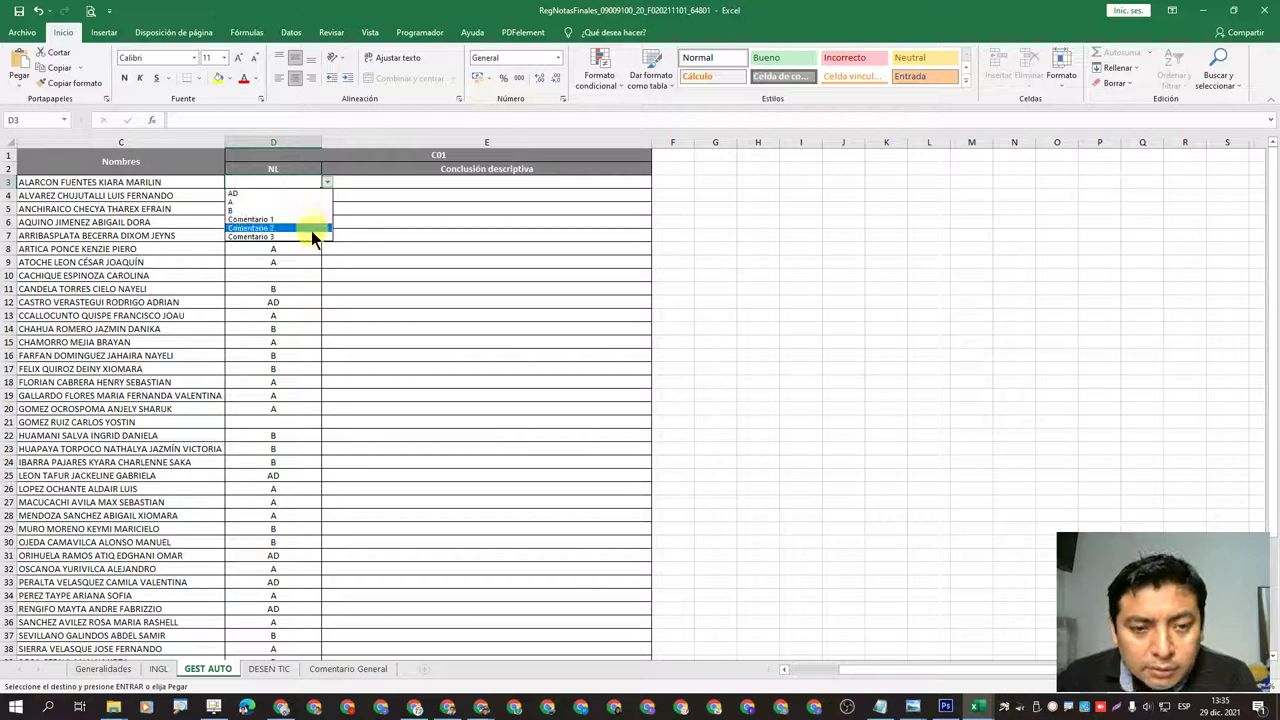
{"action": "left_click", "coordinate": [311, 229]}
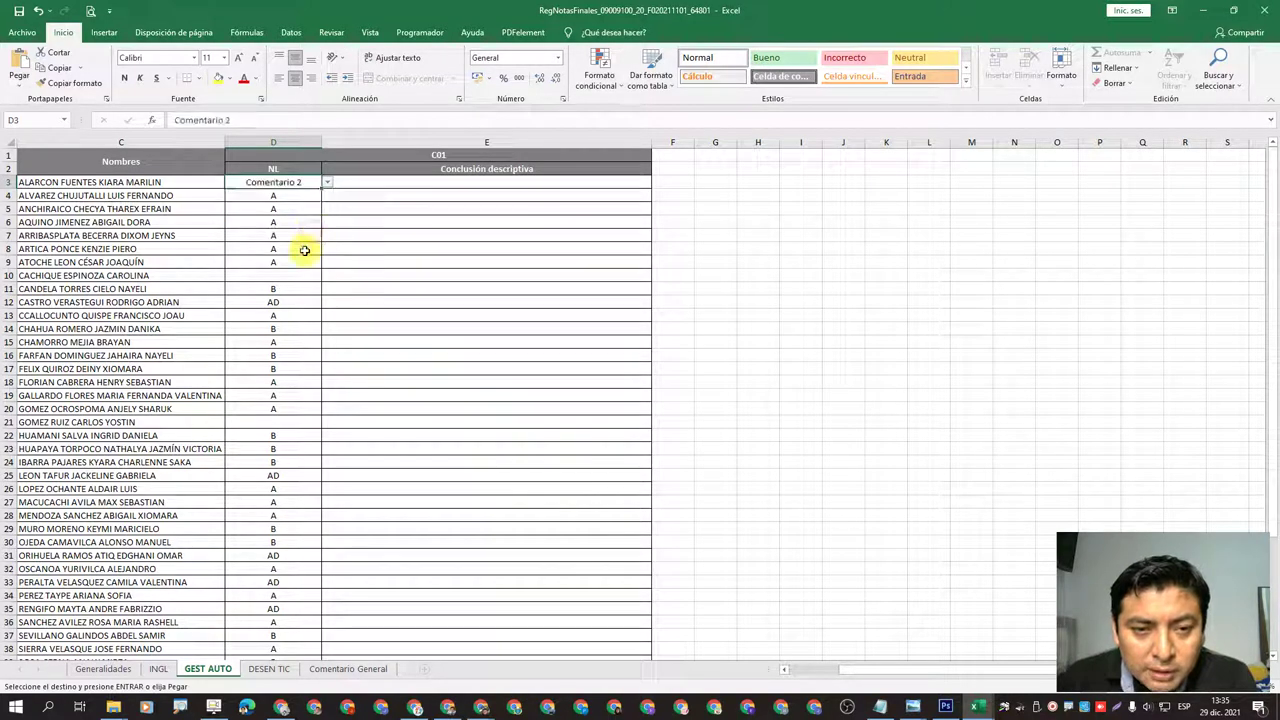
{"action": "left_click", "coordinate": [296, 275]}
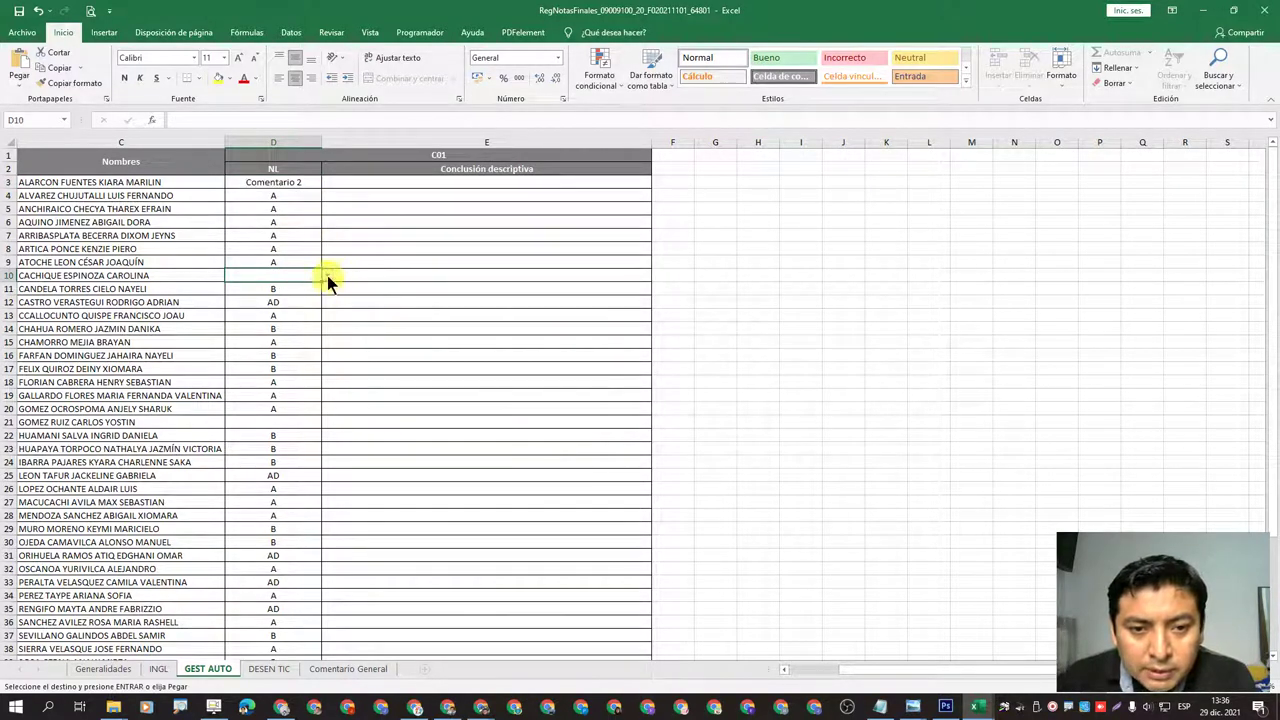
{"action": "left_click", "coordinate": [327, 275]}
{"action": "left_click", "coordinate": [306, 321]}
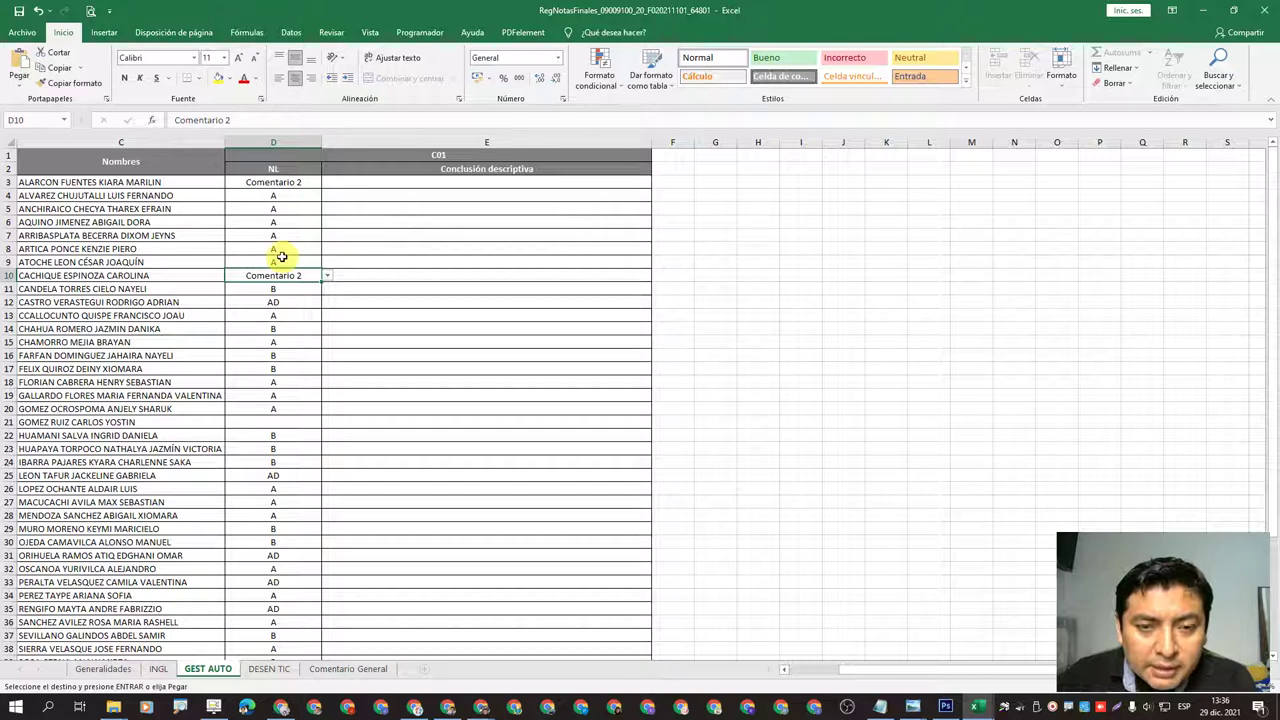
{"action": "left_click", "coordinate": [298, 423]}
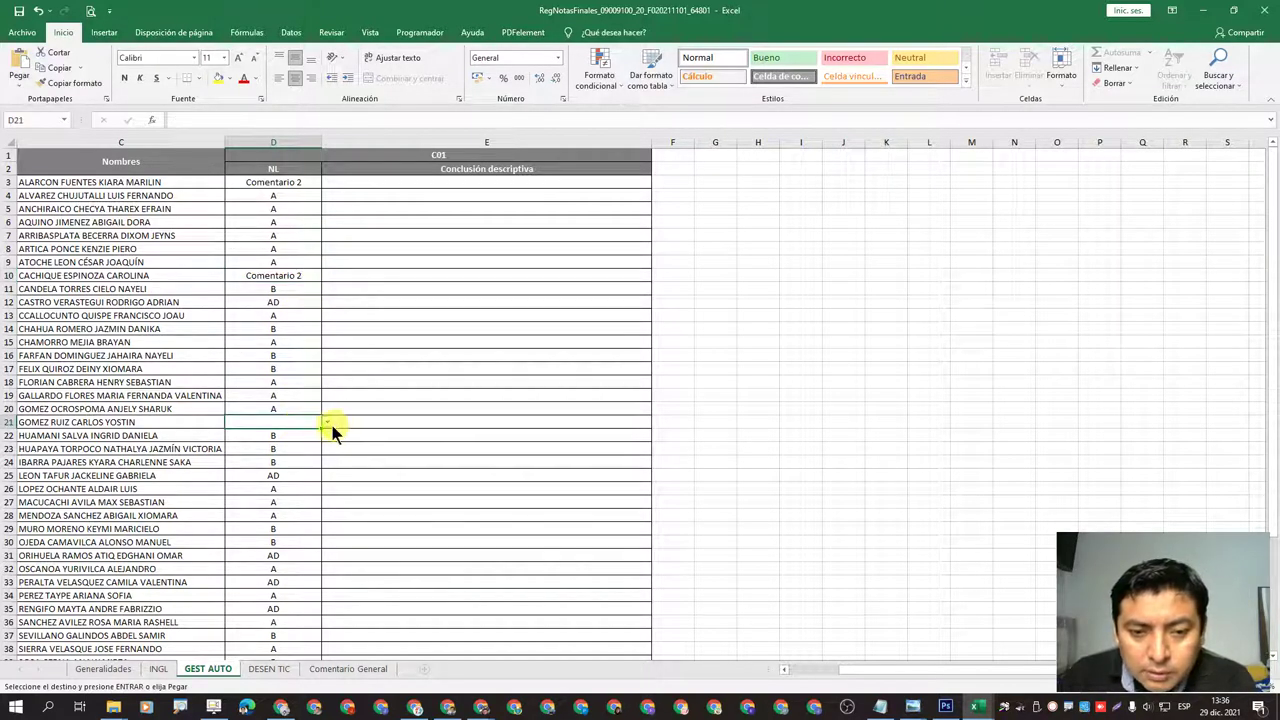
{"action": "left_click", "coordinate": [328, 423]}
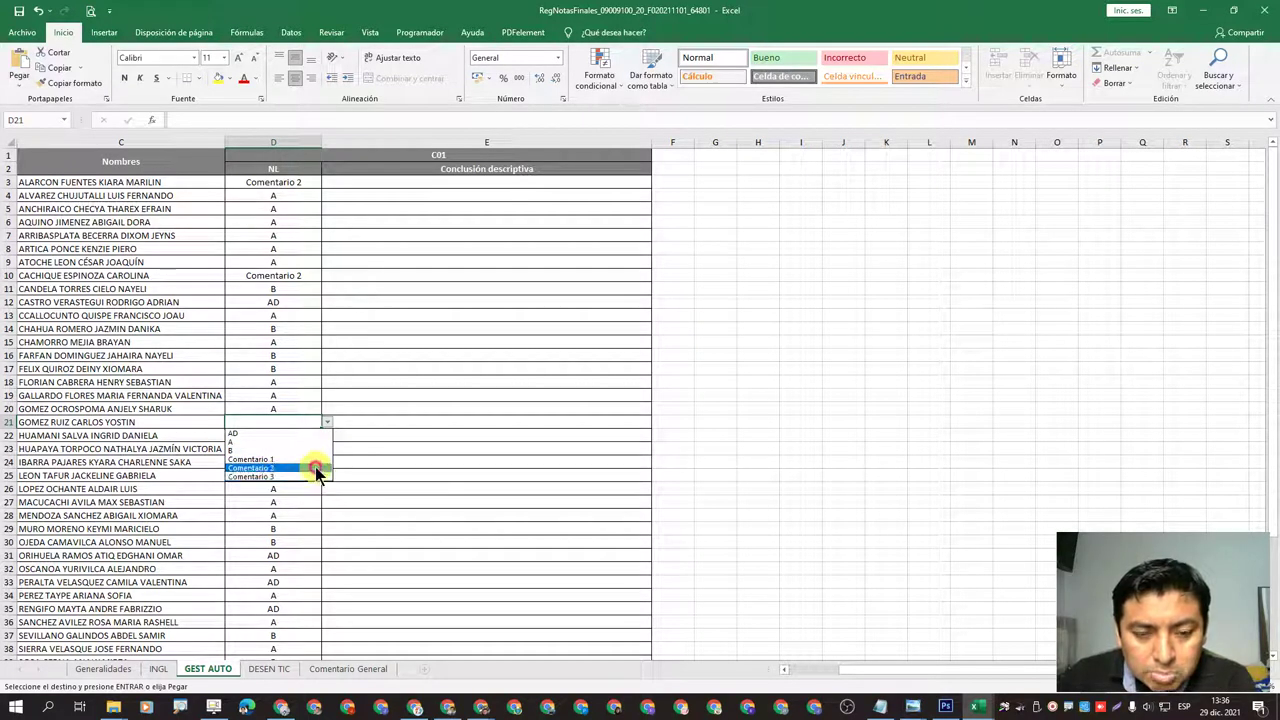
{"action": "left_click", "coordinate": [315, 467]}
- On the DESEN TIC sheet, choose Comentario 2 as the C01 NL value in the blank cells D3, D10 and D21
{"action": "left_click", "coordinate": [270, 668]}
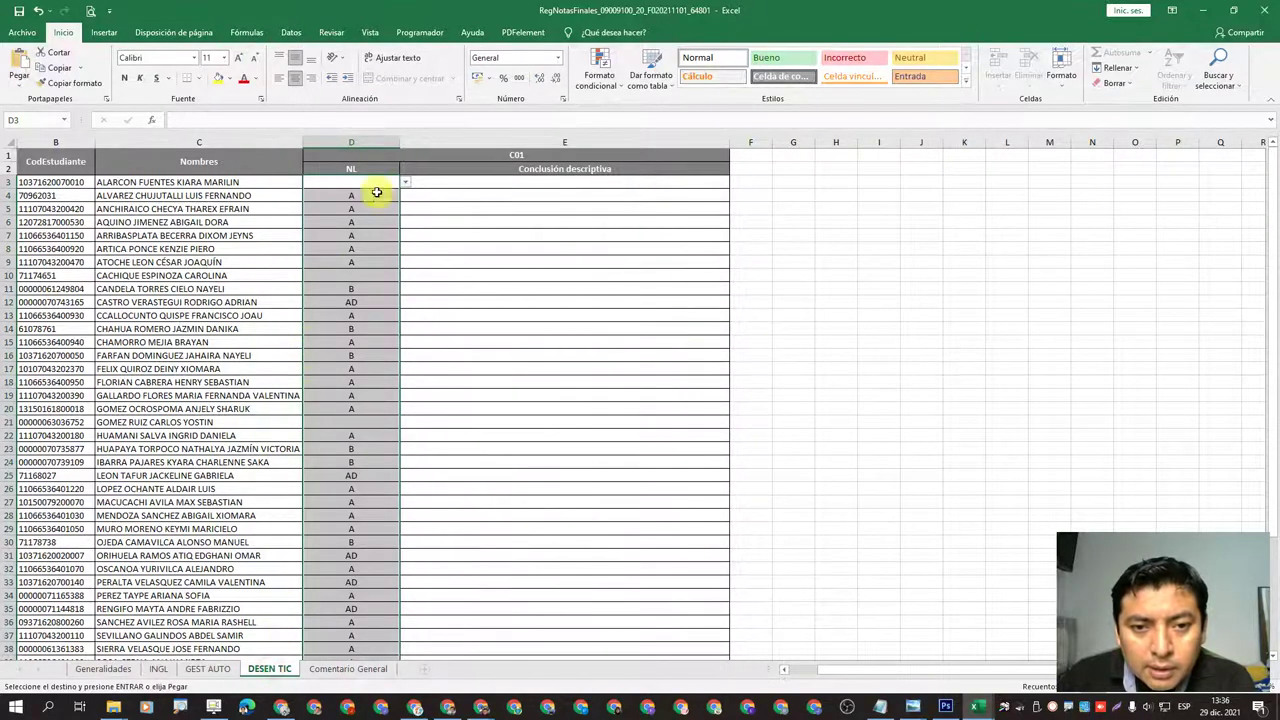
{"action": "left_click", "coordinate": [404, 182]}
{"action": "left_click", "coordinate": [383, 227]}
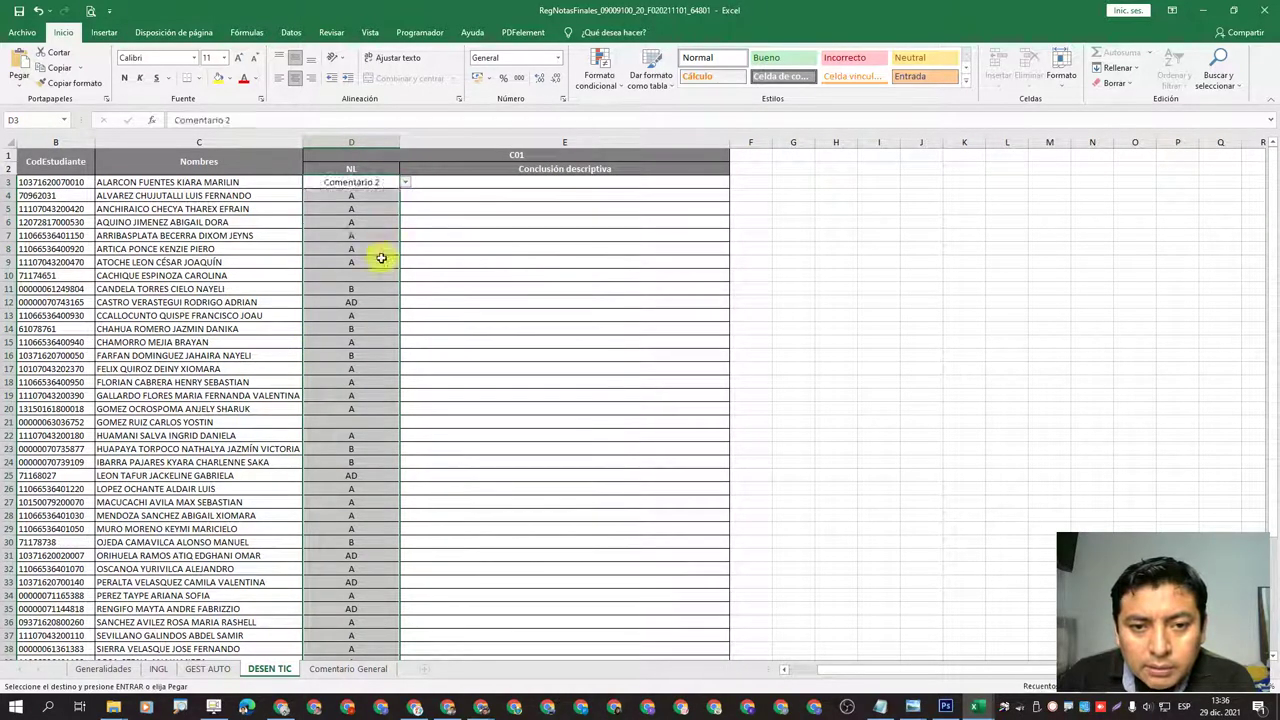
{"action": "left_click", "coordinate": [380, 274]}
{"action": "left_click", "coordinate": [404, 275]}
{"action": "left_click", "coordinate": [393, 321]}
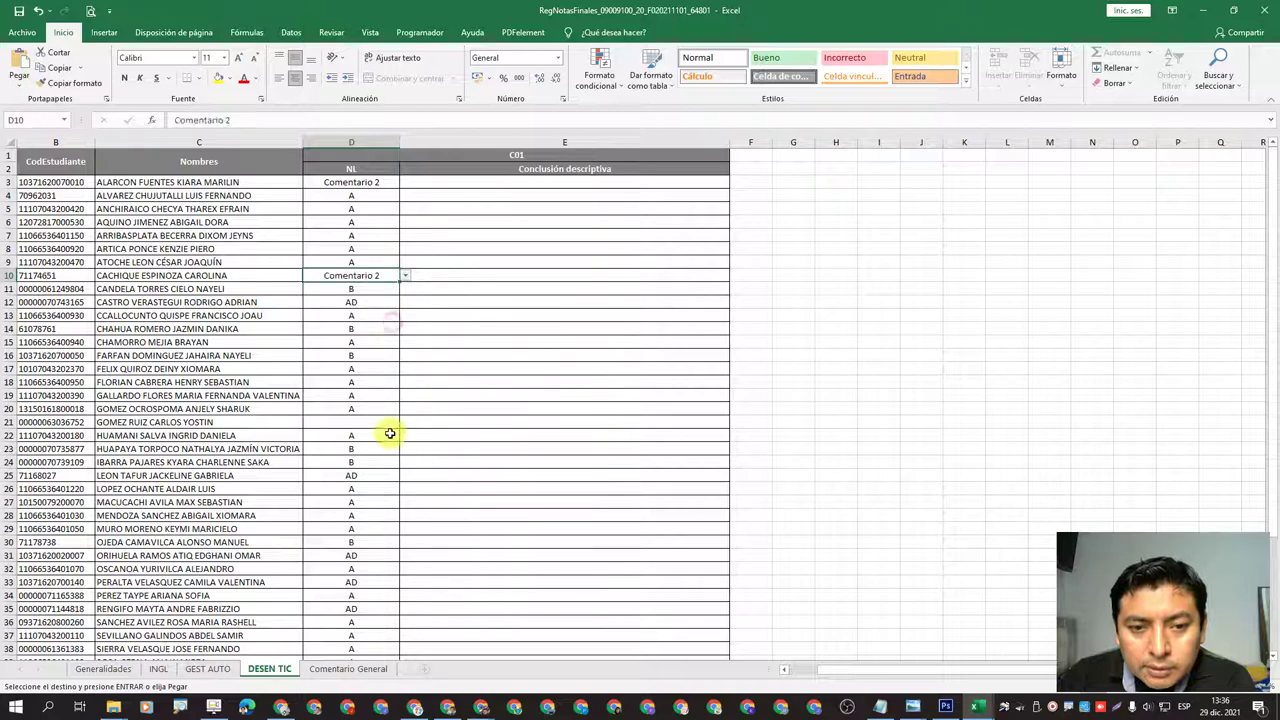
{"action": "left_click", "coordinate": [367, 421]}
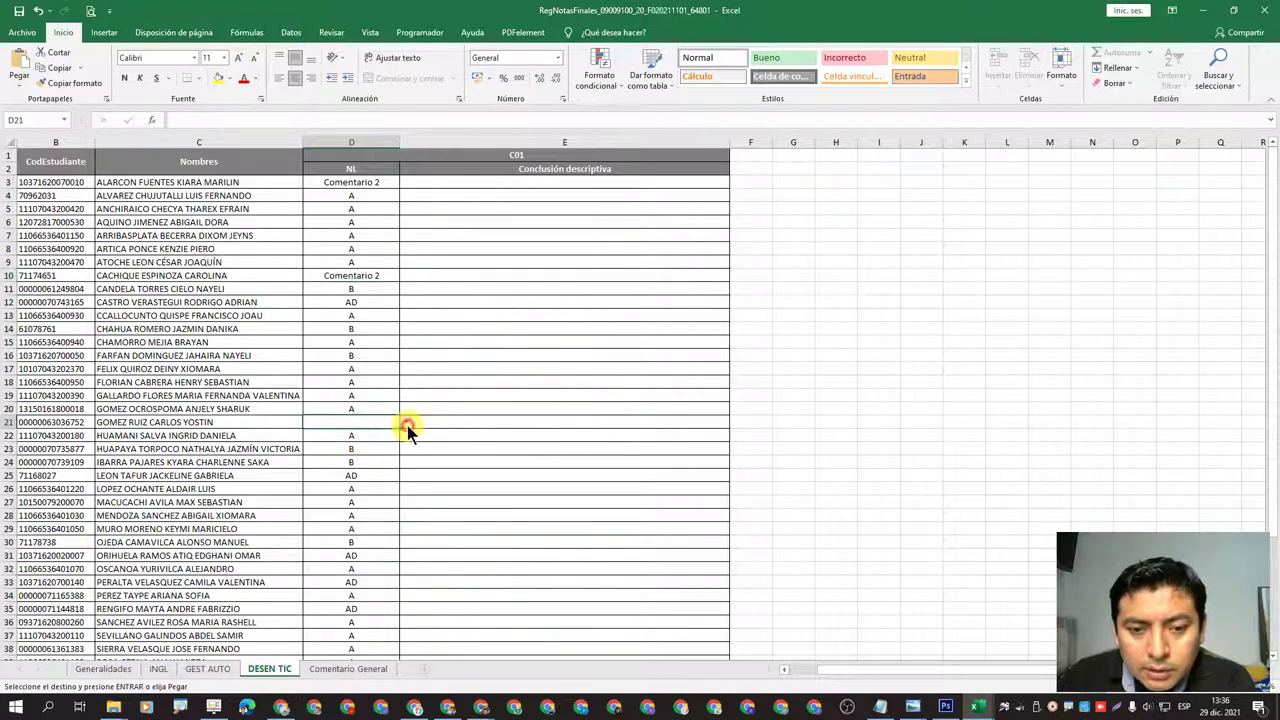
{"action": "left_click", "coordinate": [406, 424]}
{"action": "left_click", "coordinate": [385, 466]}
- Check the DESEN TIC grade column down to the last student and open the Comentario General sheet
{"action": "scroll", "coordinate": [471, 446], "scroll_direction": "down", "scroll_amount": 3}
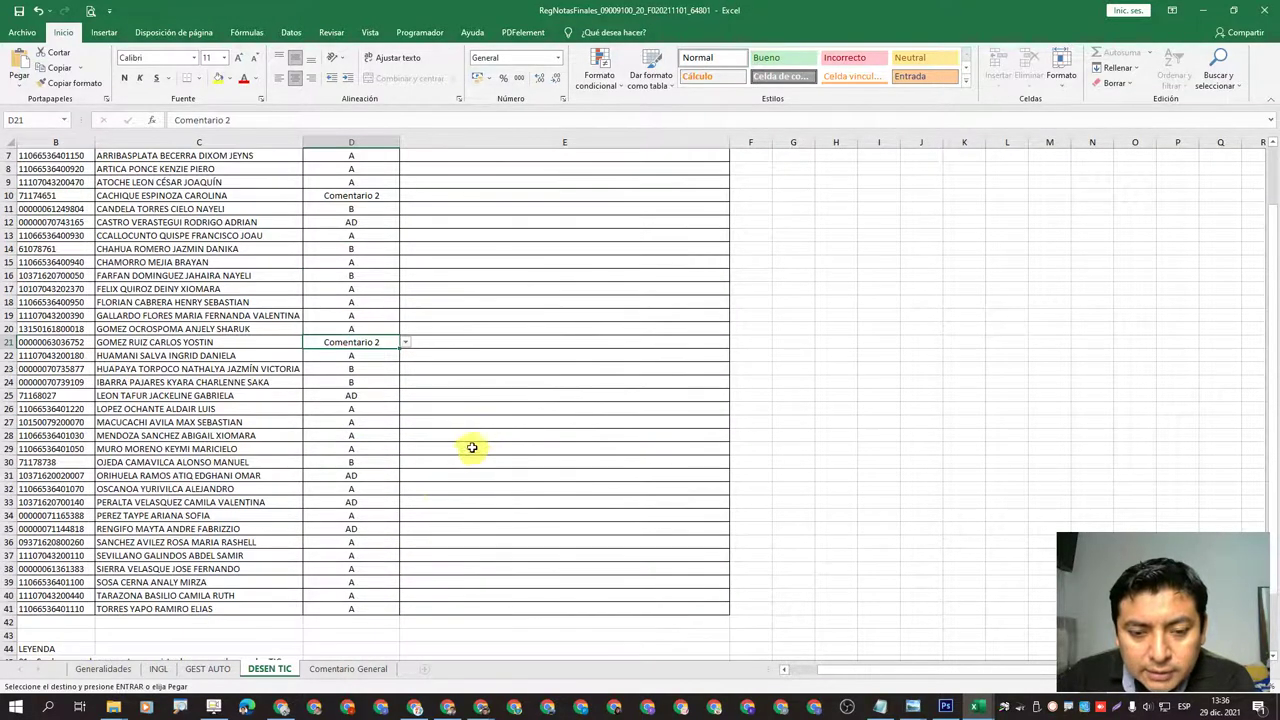
{"action": "scroll", "coordinate": [437, 495], "scroll_direction": "up", "scroll_amount": 3}
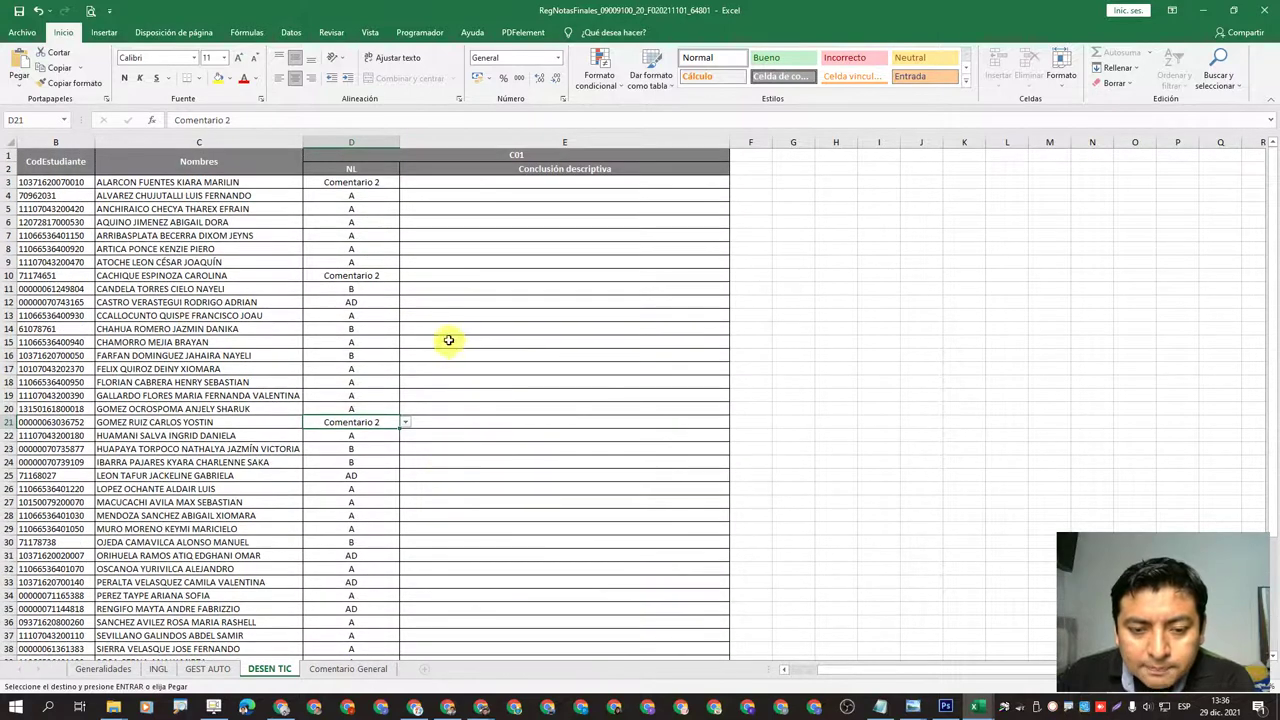
{"action": "left_click", "coordinate": [356, 668]}
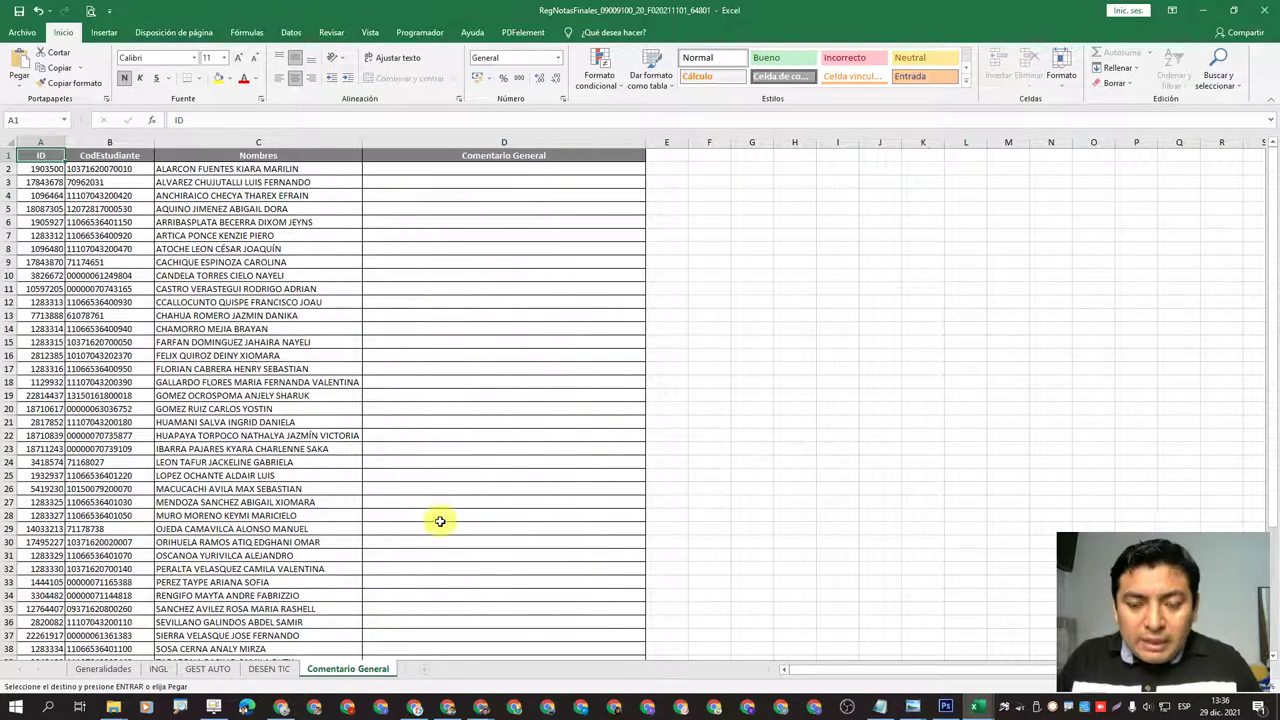
- Go back through the RegNotasFinales template's sheets to Generalidades, then save and close the workbook
{"action": "left_click", "coordinate": [270, 669]}
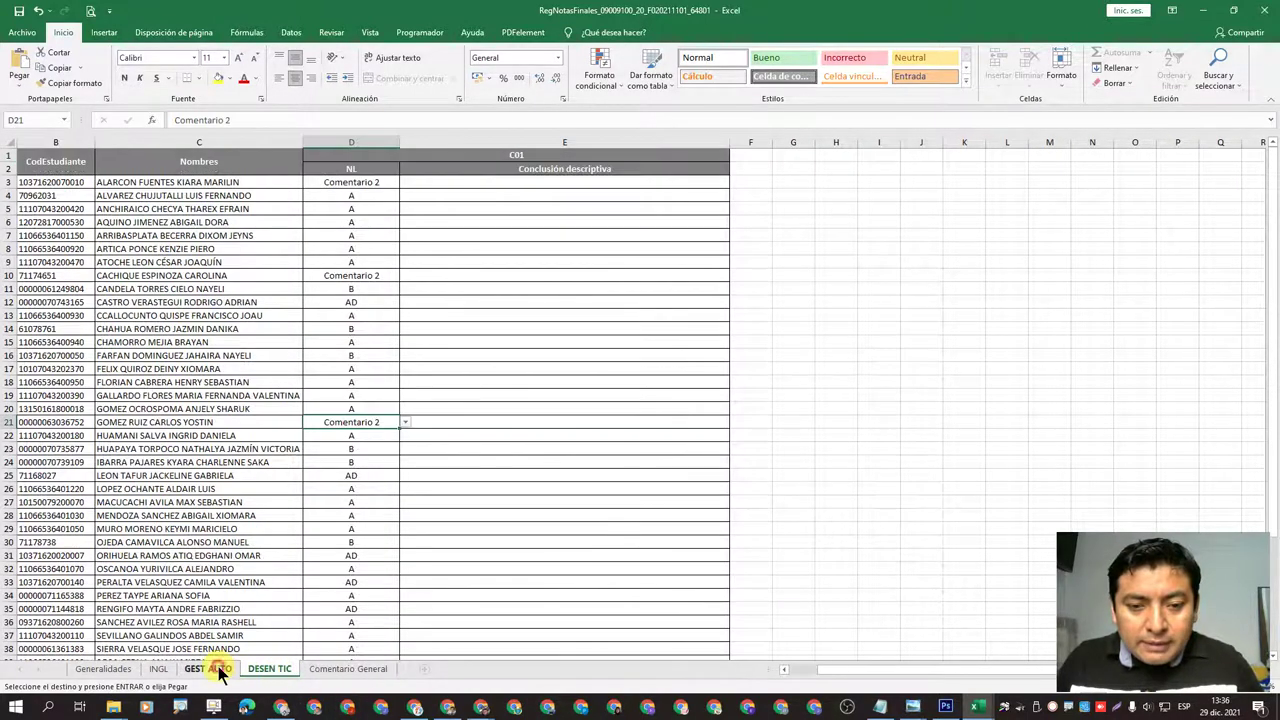
{"action": "left_click", "coordinate": [218, 670]}
{"action": "left_click", "coordinate": [160, 669]}
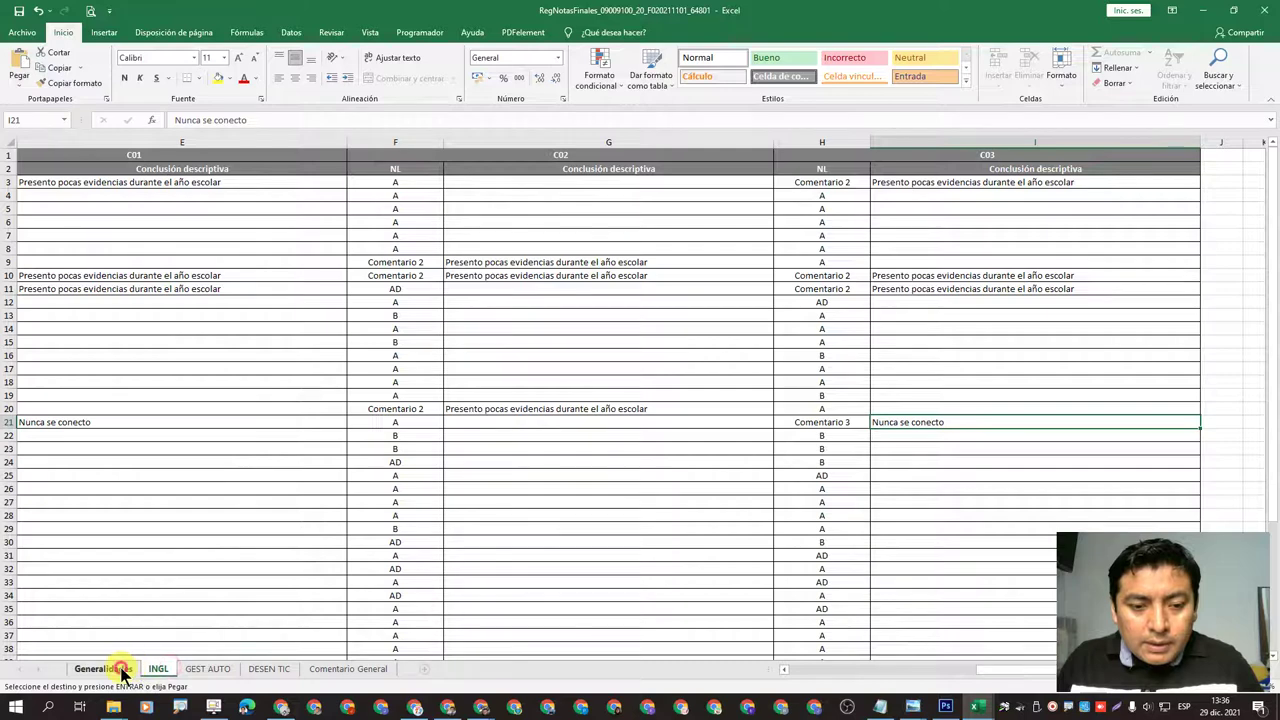
{"action": "left_click", "coordinate": [110, 669]}
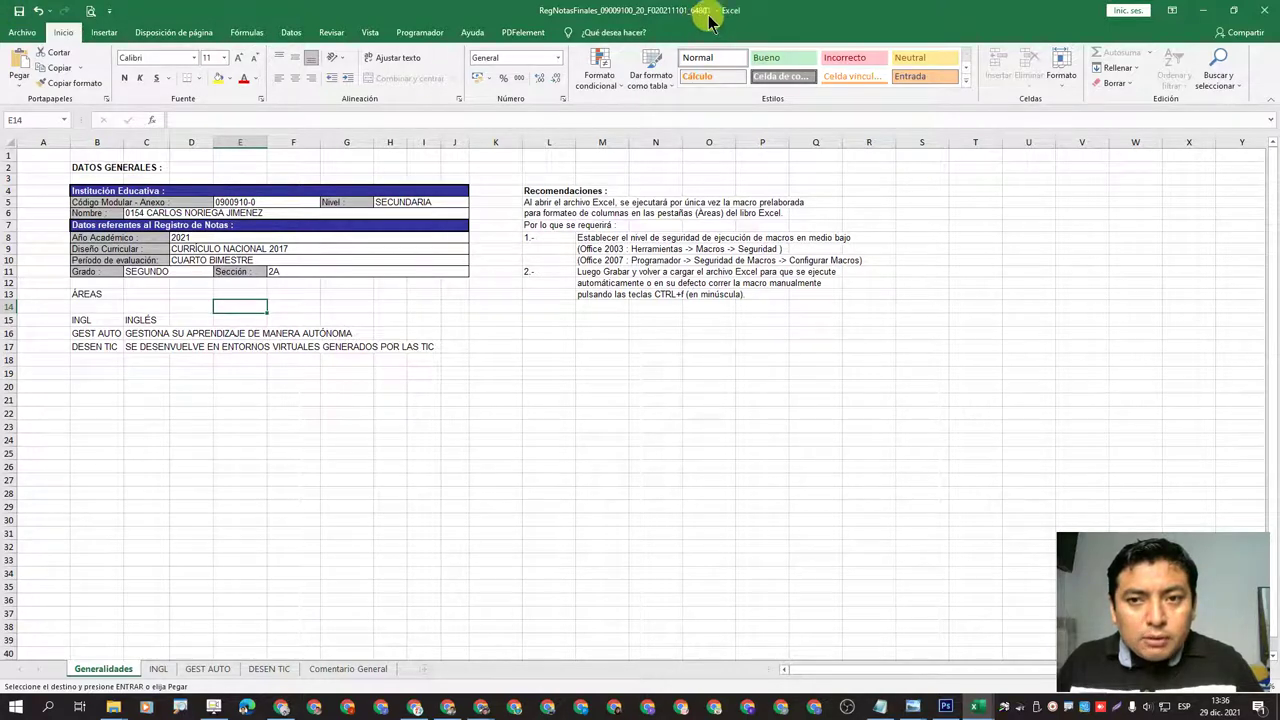
{"action": "left_click", "coordinate": [18, 12]}
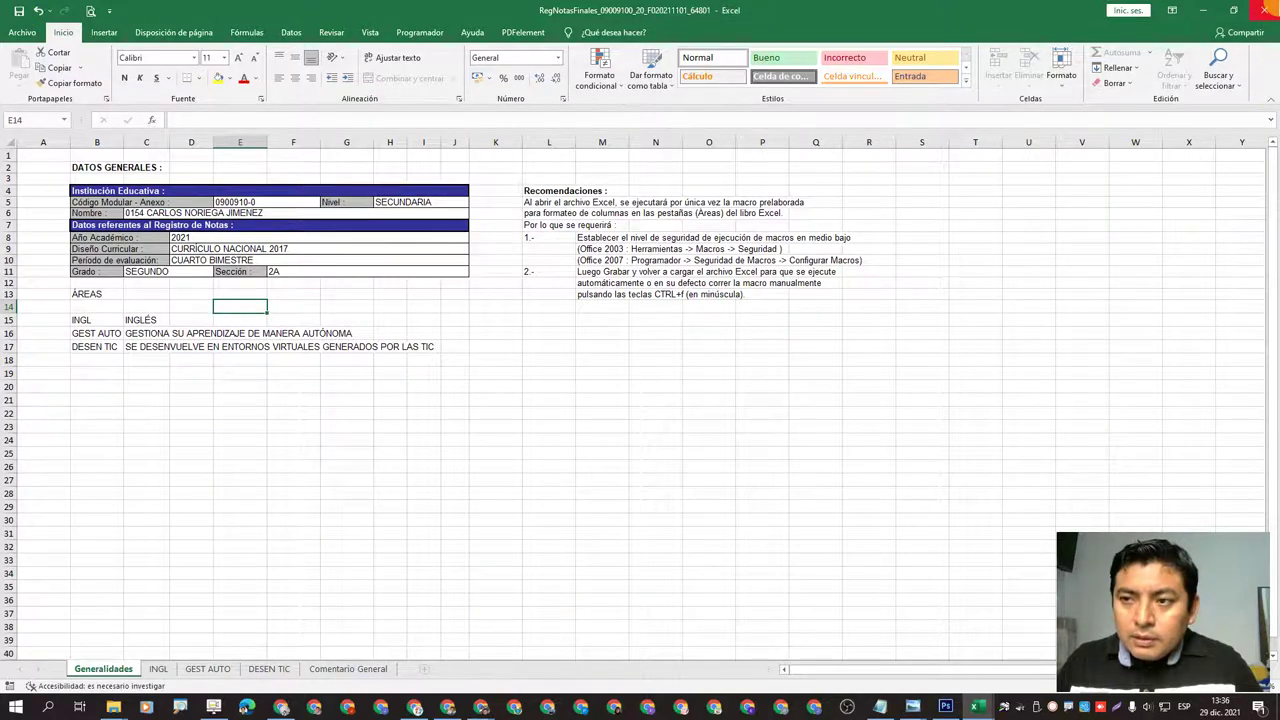
{"action": "left_click", "coordinate": [1263, 10]}
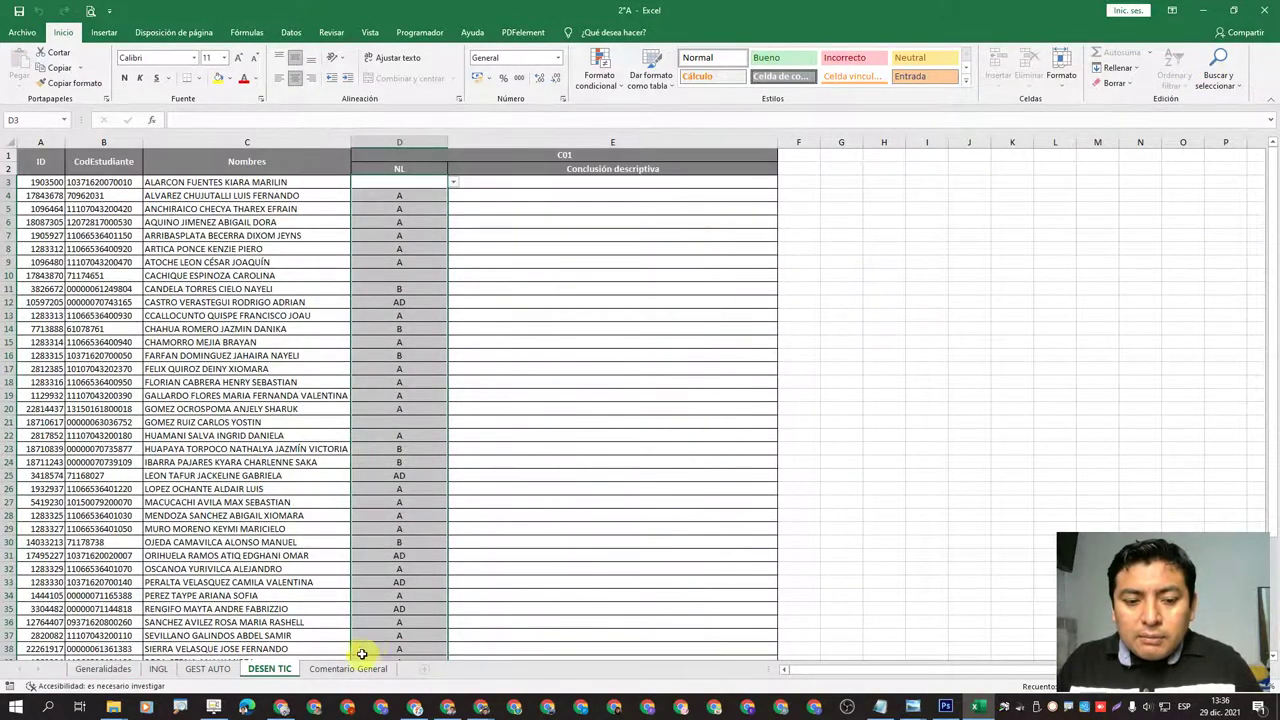
- Open the Generalidades sheet of the 2°A workbook and close the workbook, saving its changes
{"action": "left_click", "coordinate": [112, 669]}
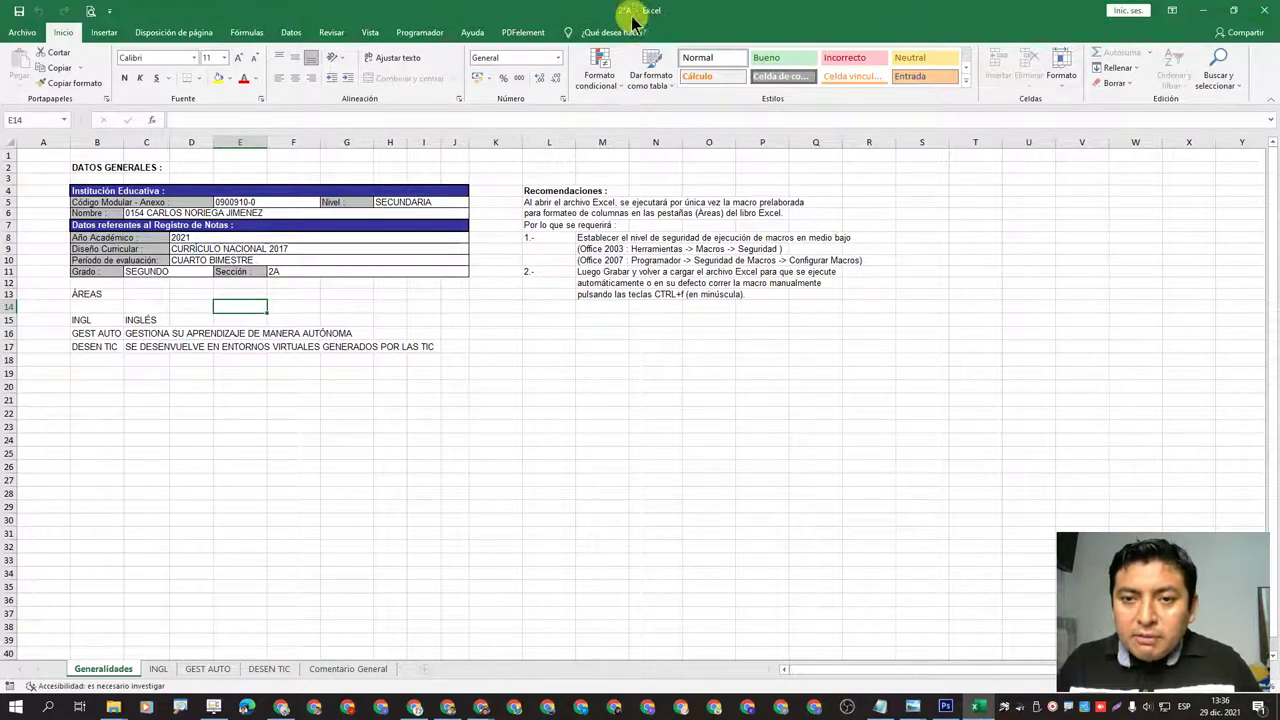
{"action": "left_click", "coordinate": [1265, 8]}
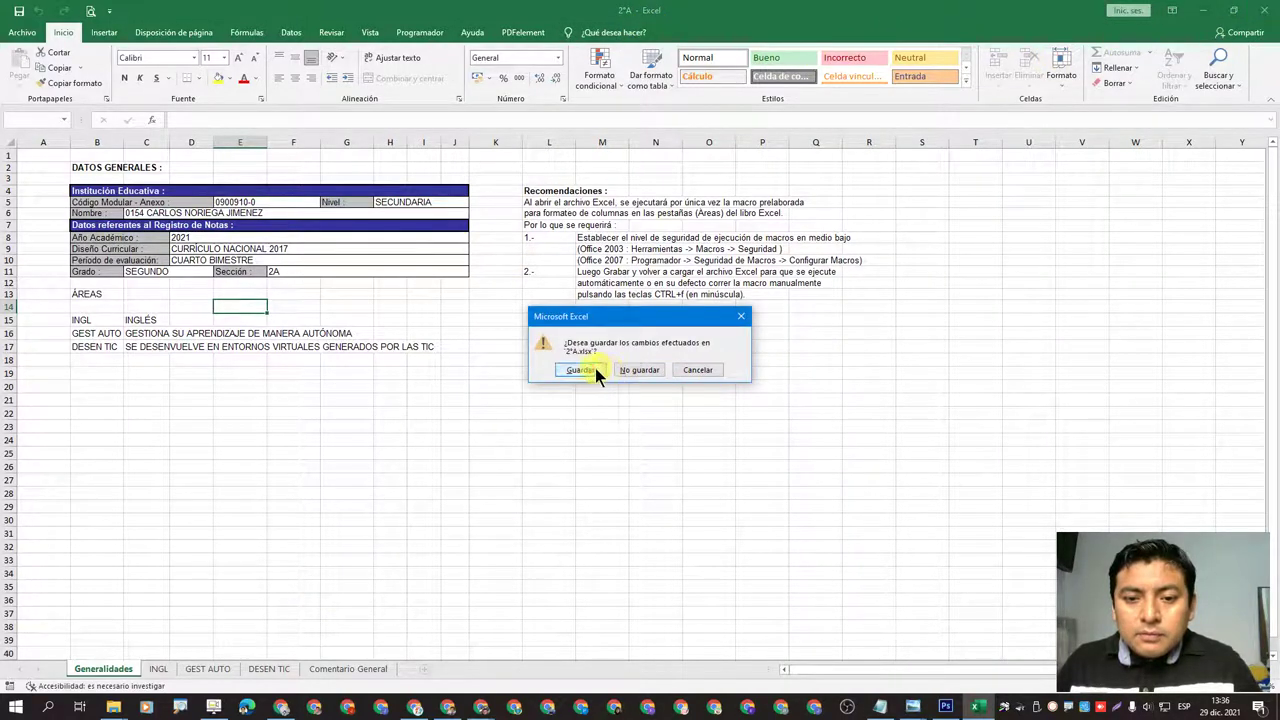
{"action": "left_click", "coordinate": [582, 370]}
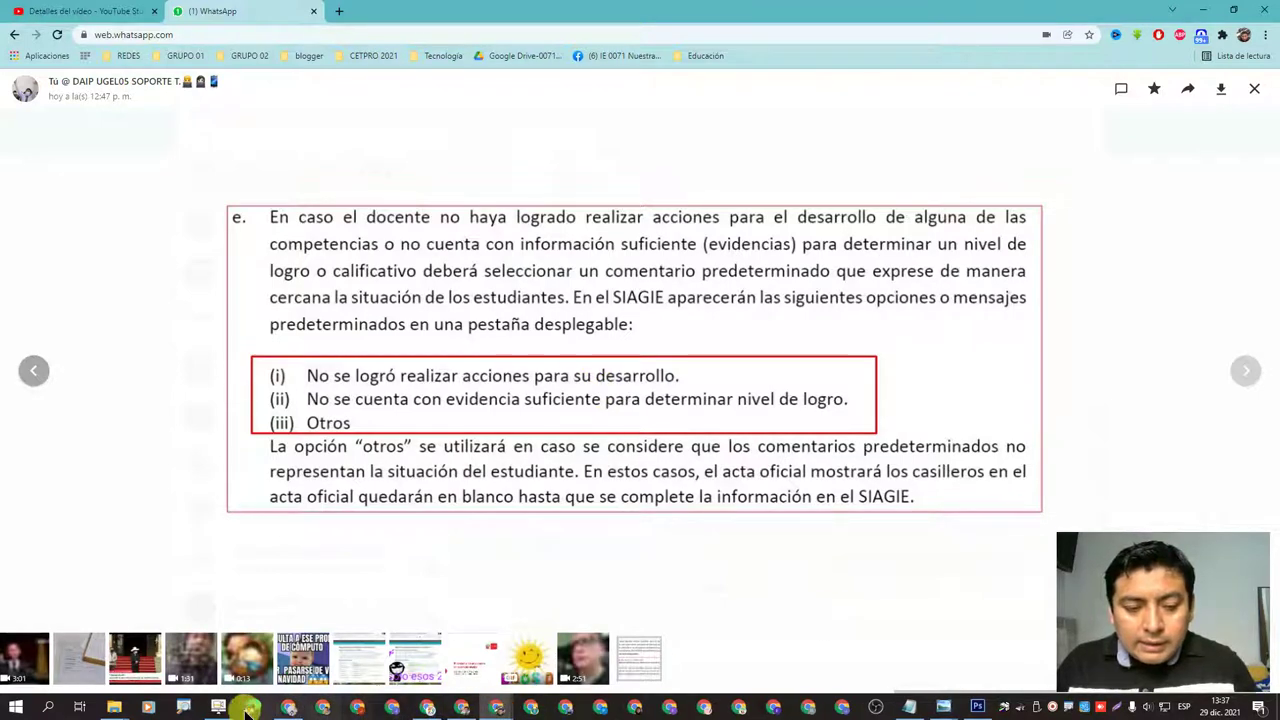
- Switch to the Descargas folder in File Explorer and check the full file name of the RegNotasFinales workbook
{"action": "mouse_move", "coordinate": [118, 708]}
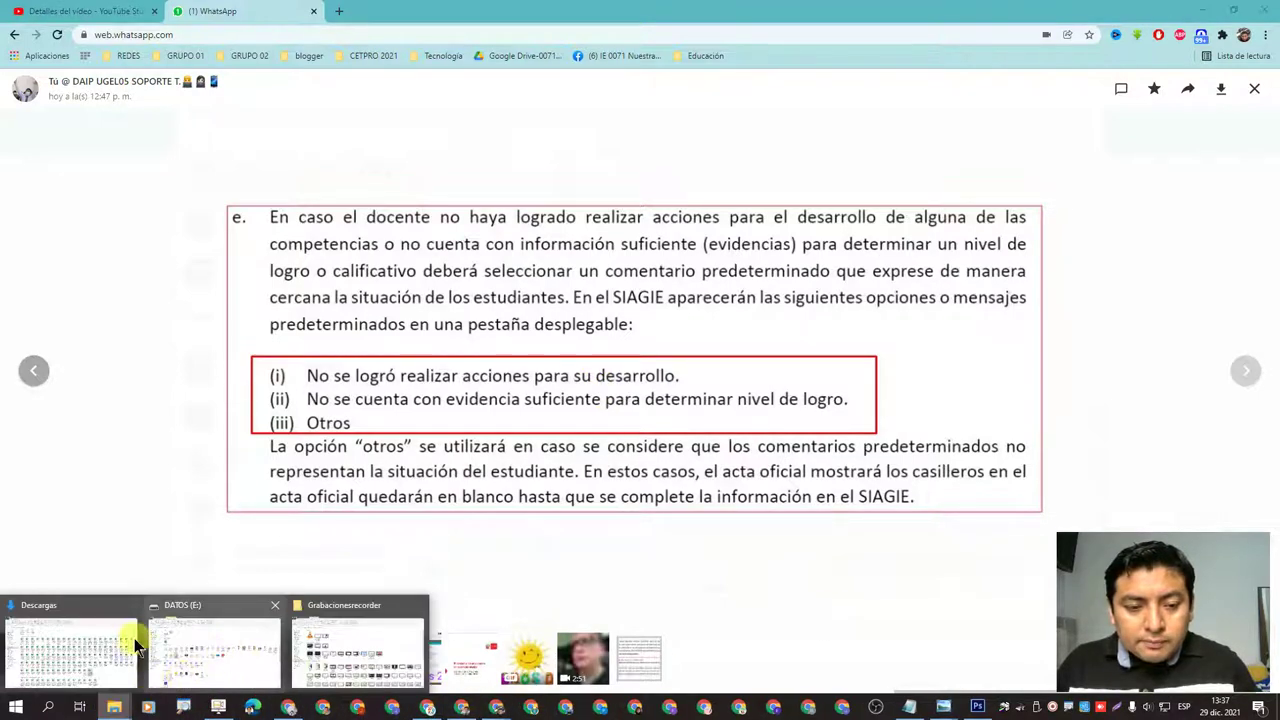
{"action": "left_click", "coordinate": [134, 638]}
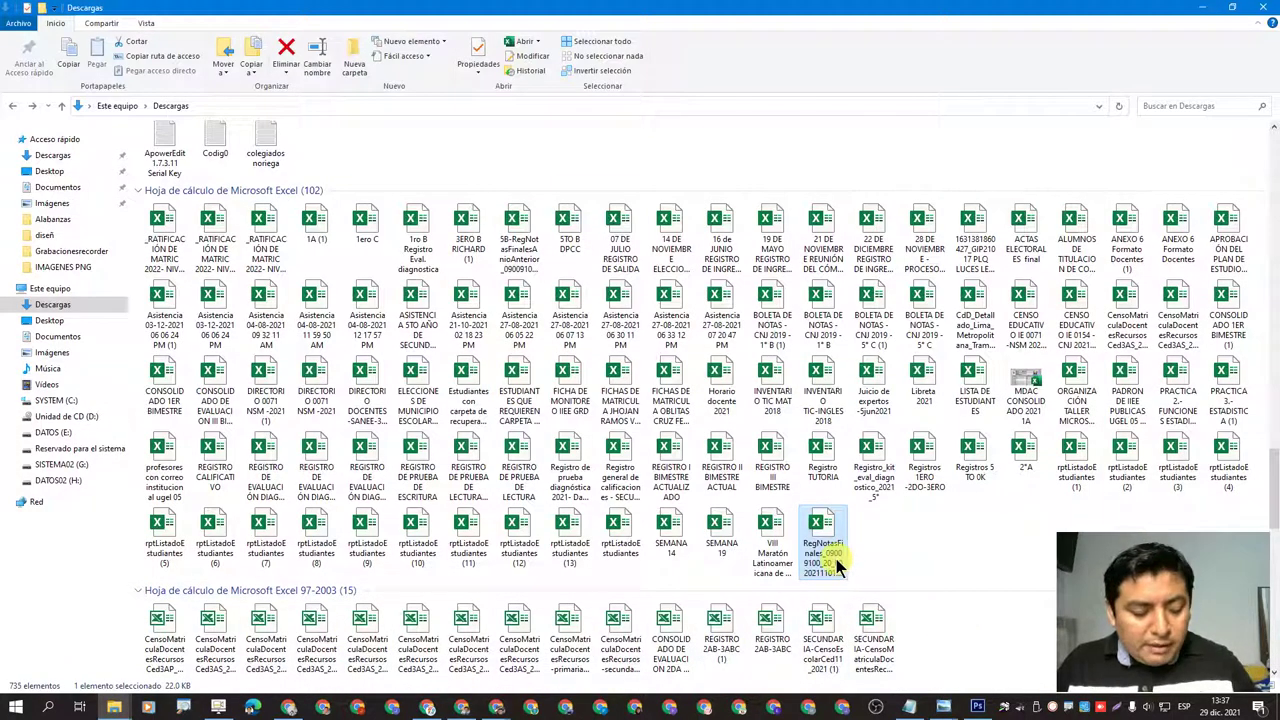
{"action": "key", "text": "F2"}
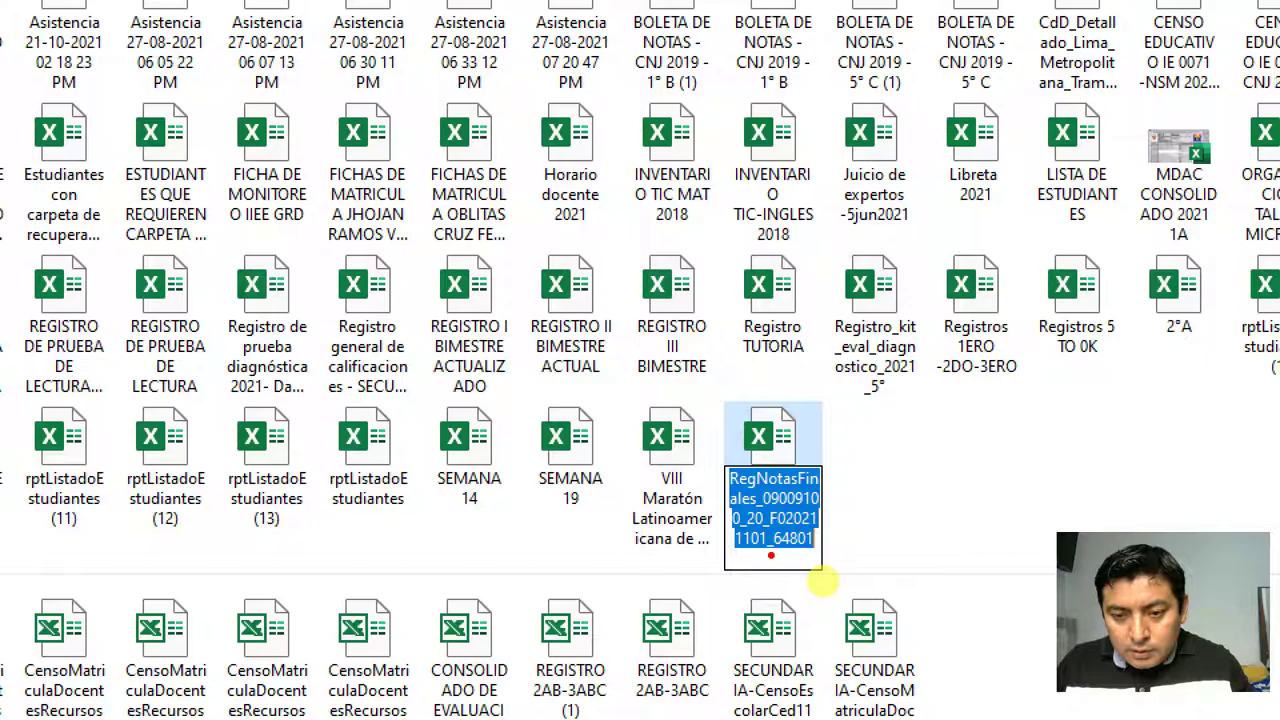
{"action": "left_click_drag", "start_coordinate": [771, 555], "coordinate": [812, 553]}
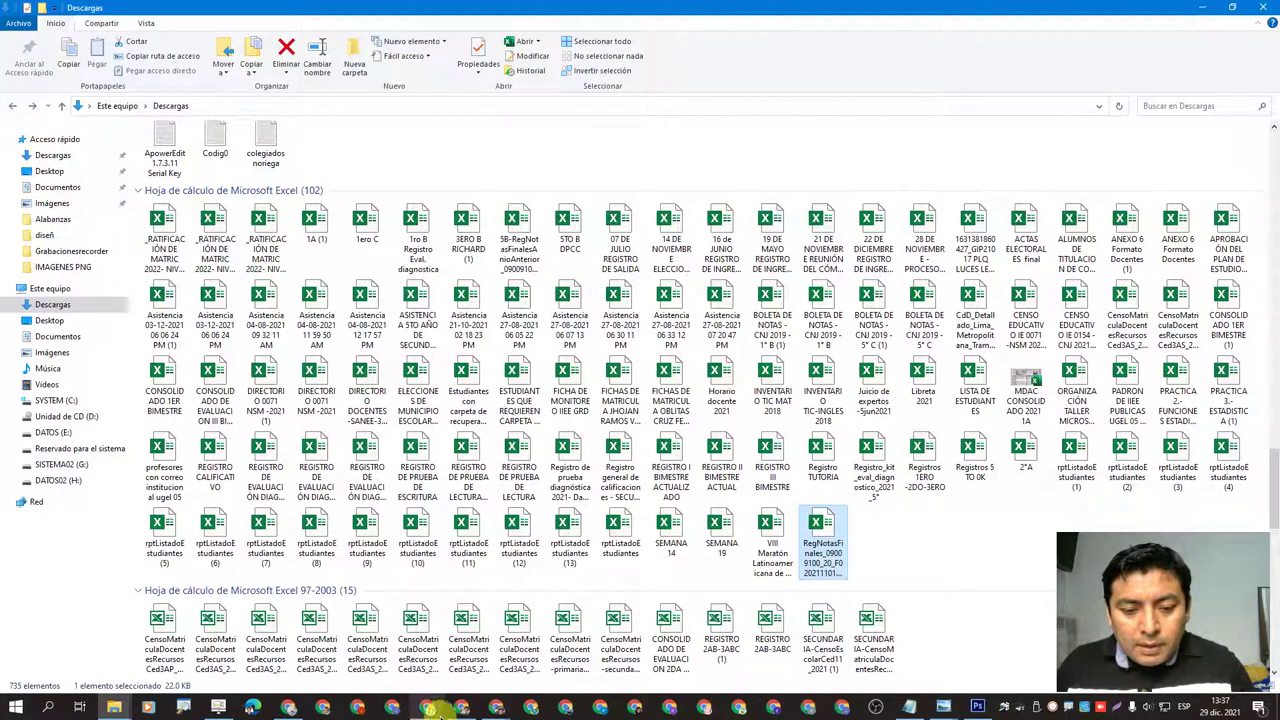
- Switch to the SIAGIE page in Chrome, hide the downloads bar and try to load the grades without a file
{"action": "left_click", "coordinate": [462, 708]}
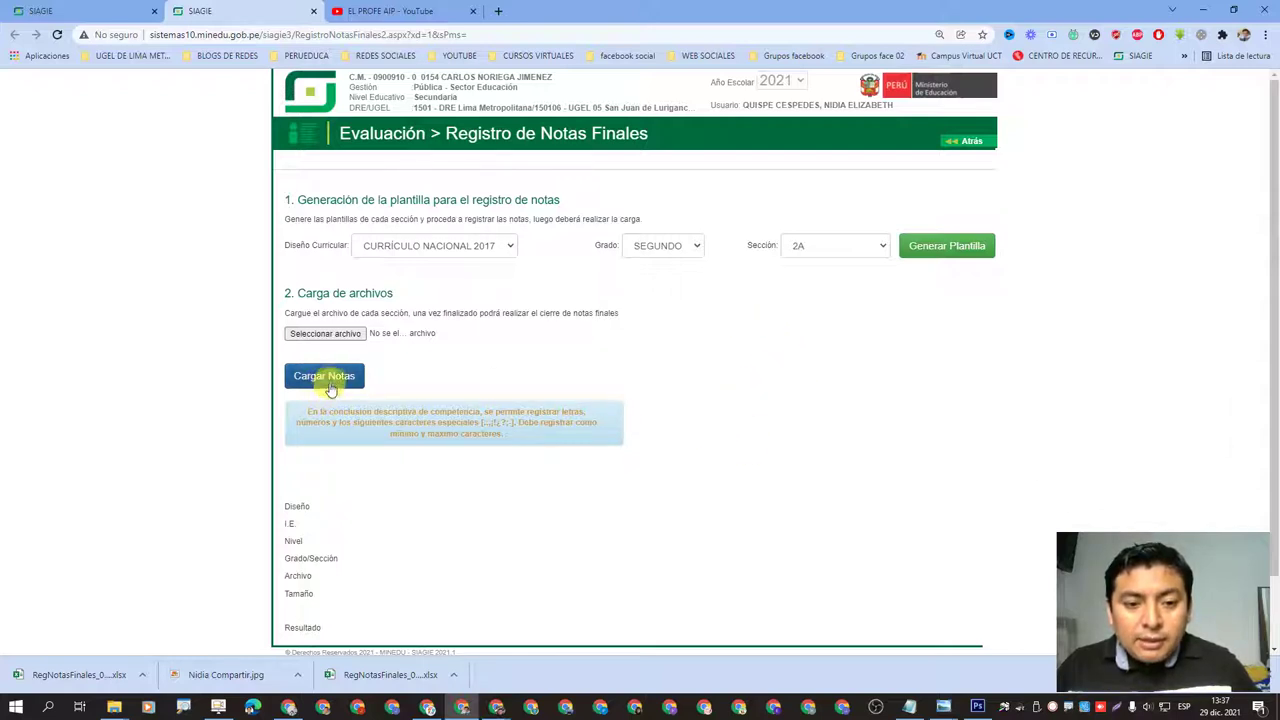
{"action": "left_click", "coordinate": [1273, 683]}
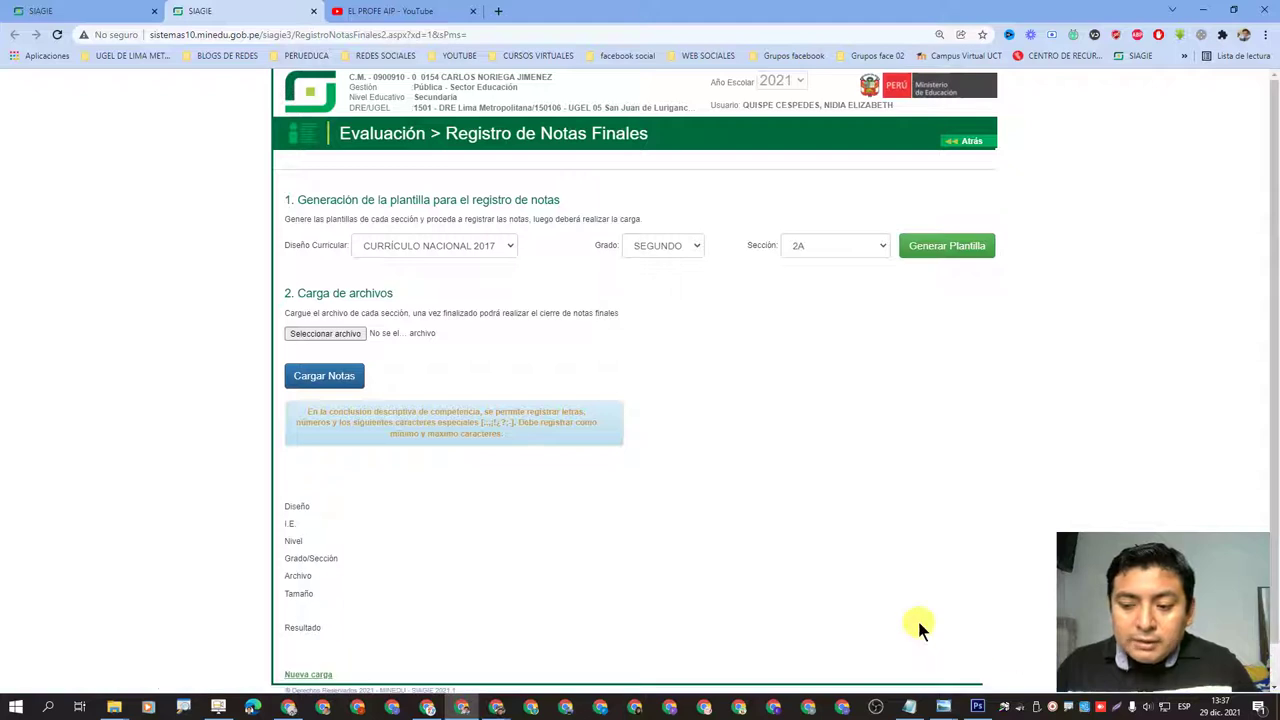
{"action": "left_click", "coordinate": [333, 378]}
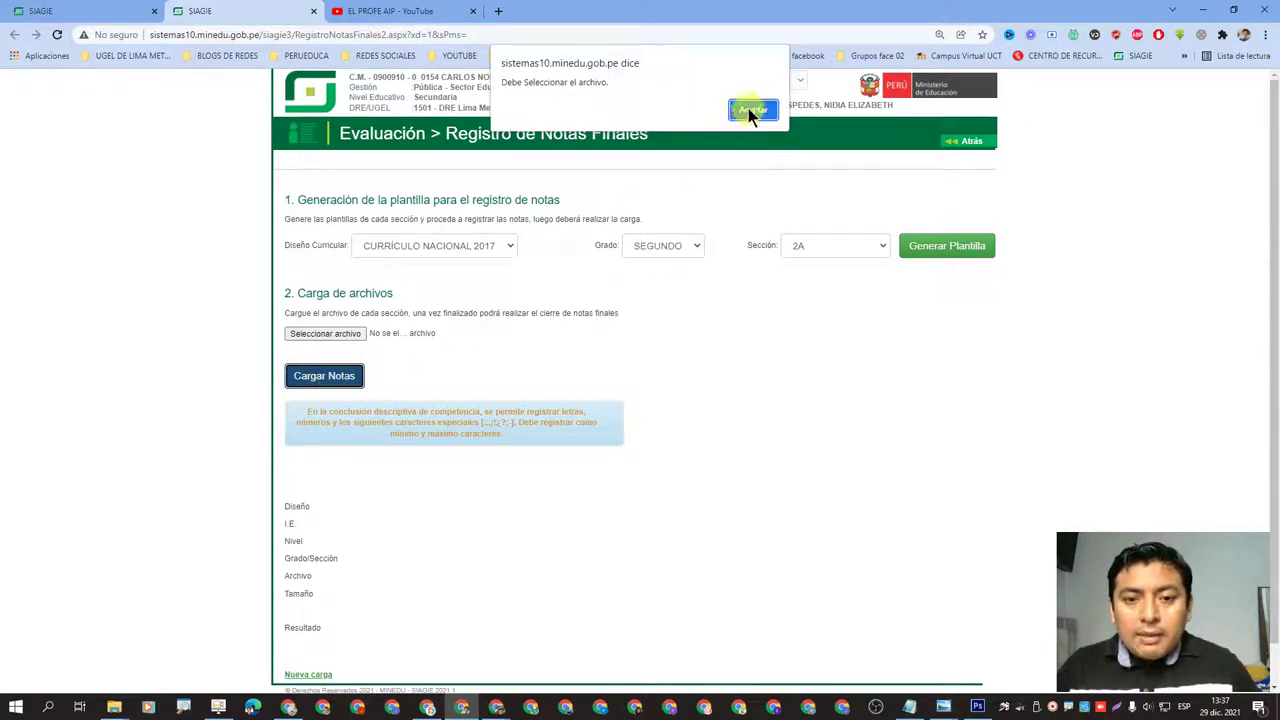
{"action": "left_click", "coordinate": [750, 109]}
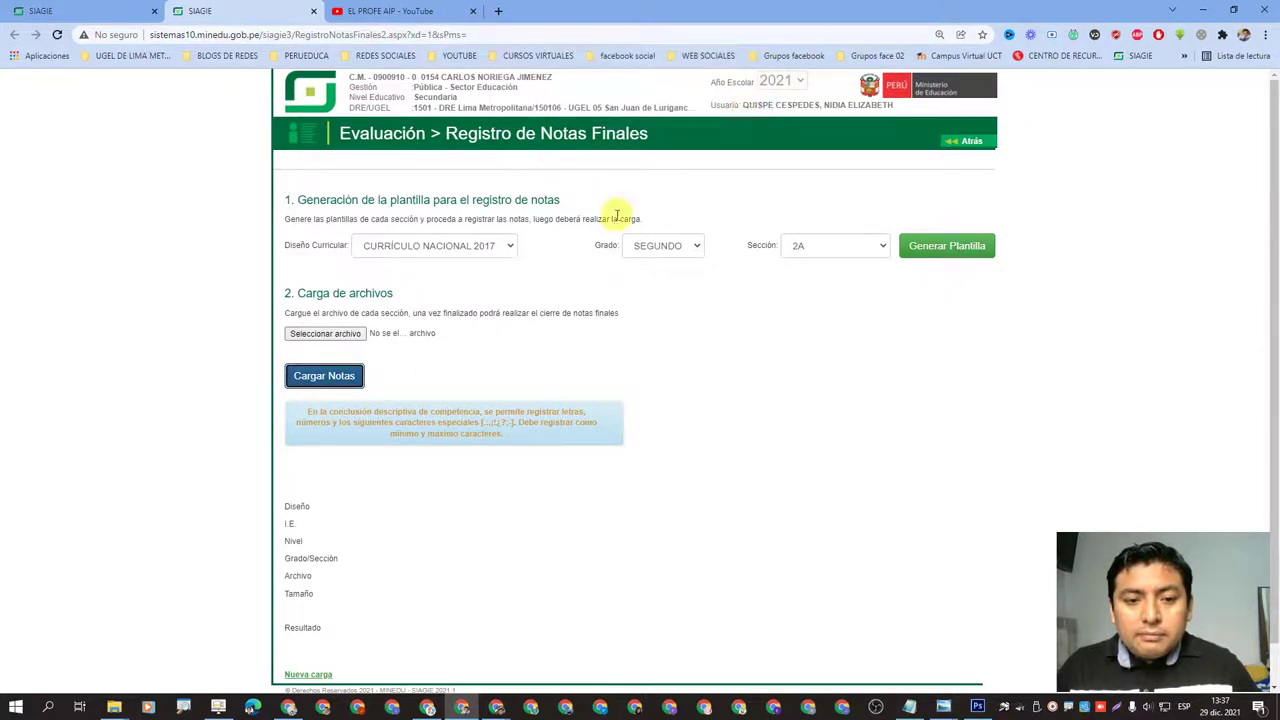
- Choose the file RegNotasFinales_09009100_20_F020211101_64801 from Descargas and load its grades into SIAGIE for section 2A
{"action": "left_click", "coordinate": [320, 334]}
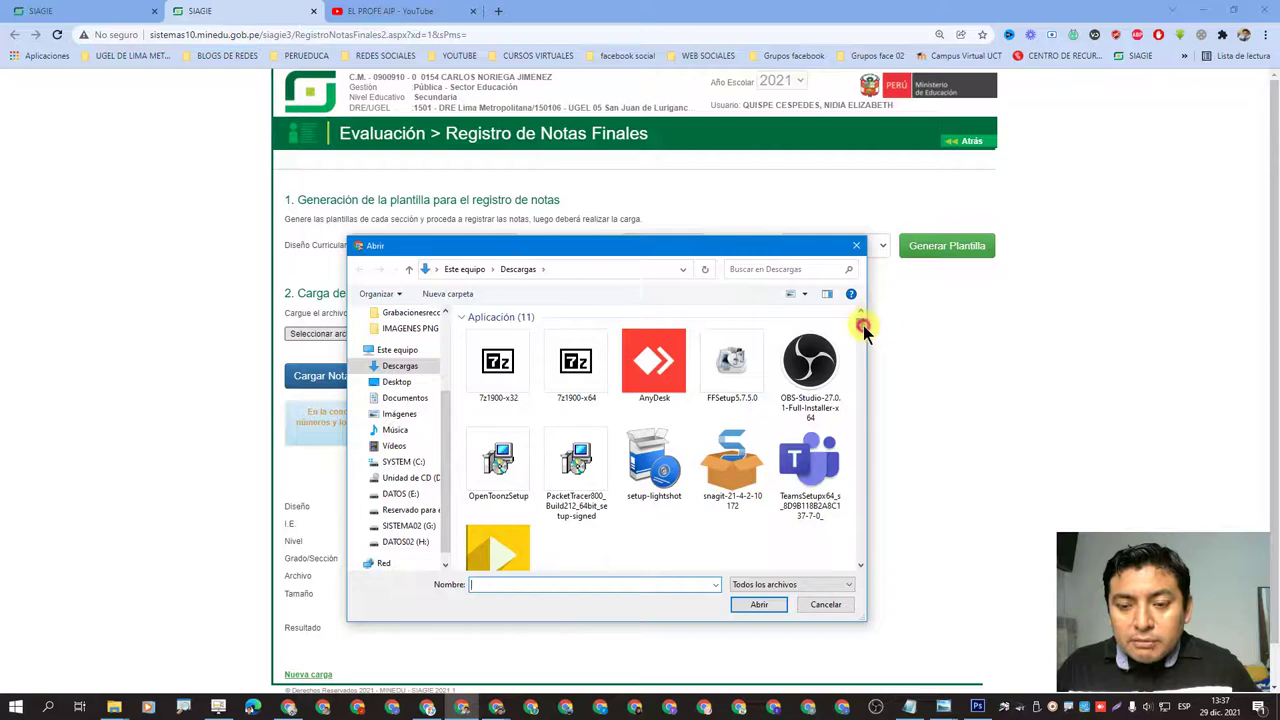
{"action": "left_click_drag", "start_coordinate": [863, 325], "coordinate": [863, 486]}
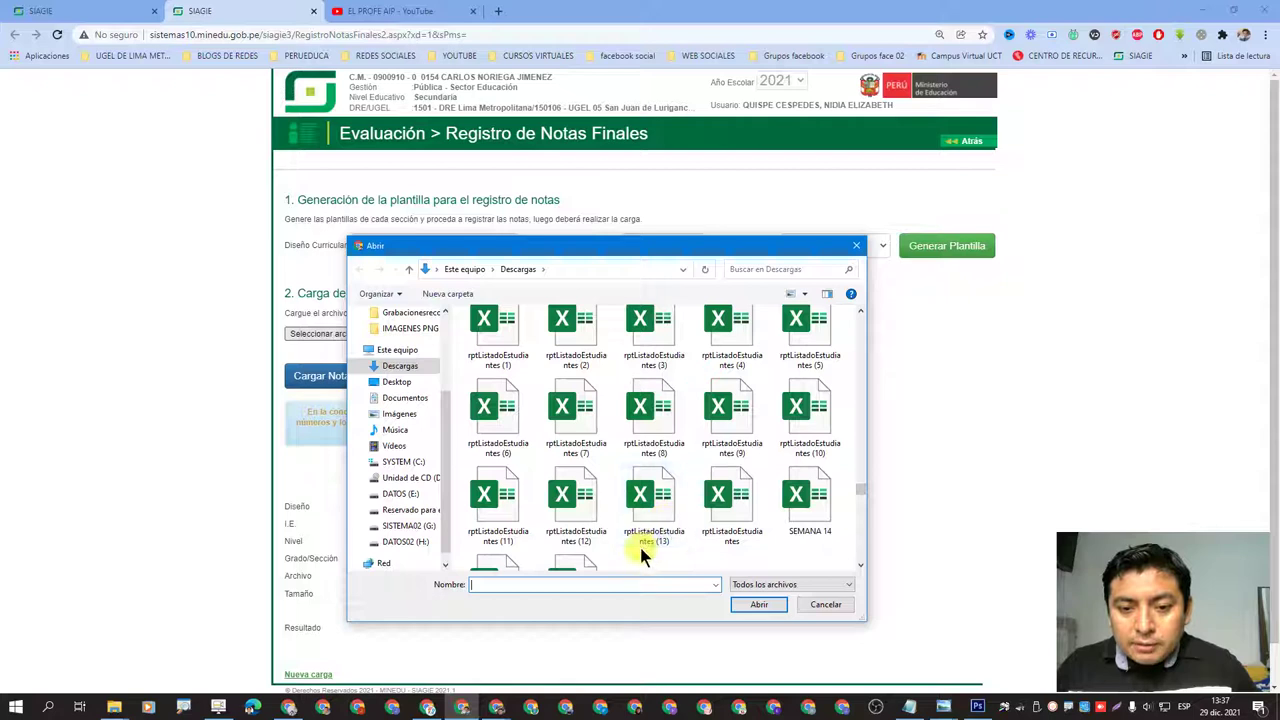
{"action": "scroll", "coordinate": [640, 545], "scroll_direction": "down", "scroll_amount": 1}
{"action": "scroll", "coordinate": [643, 553], "scroll_direction": "up", "scroll_amount": 3}
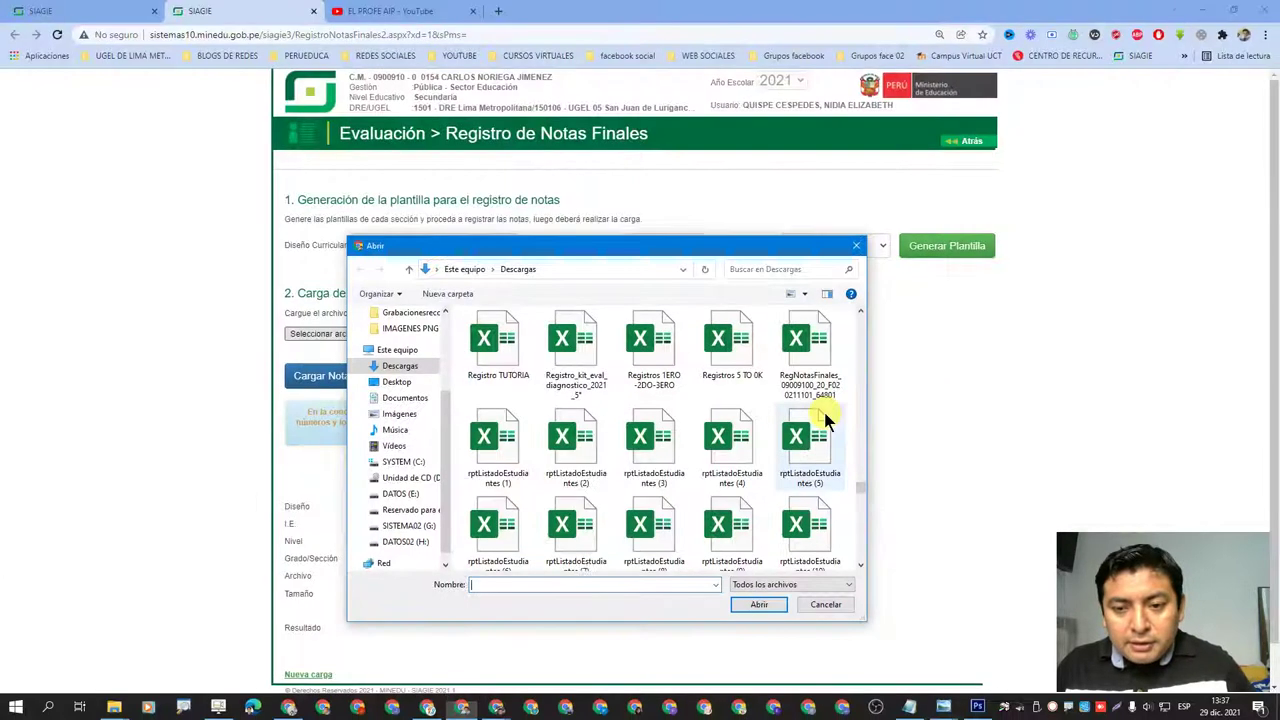
{"action": "left_click", "coordinate": [808, 350]}
{"action": "left_click", "coordinate": [756, 604]}
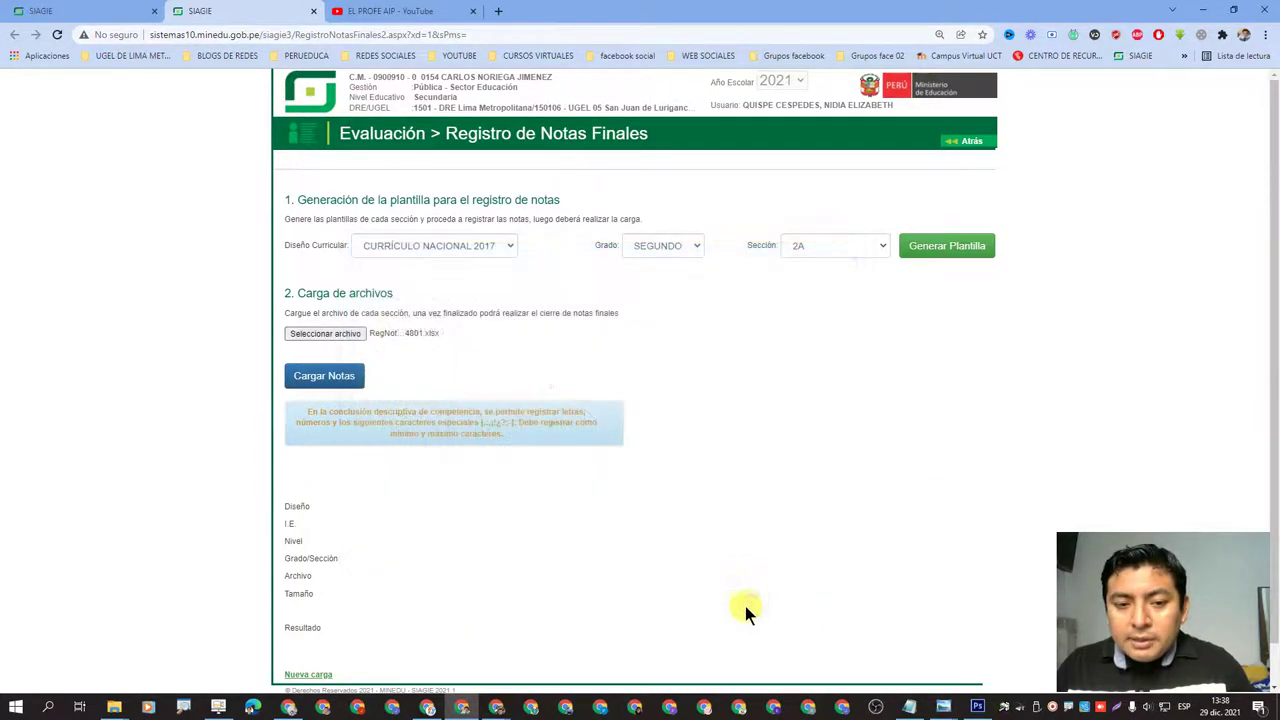
{"action": "left_click", "coordinate": [333, 382]}
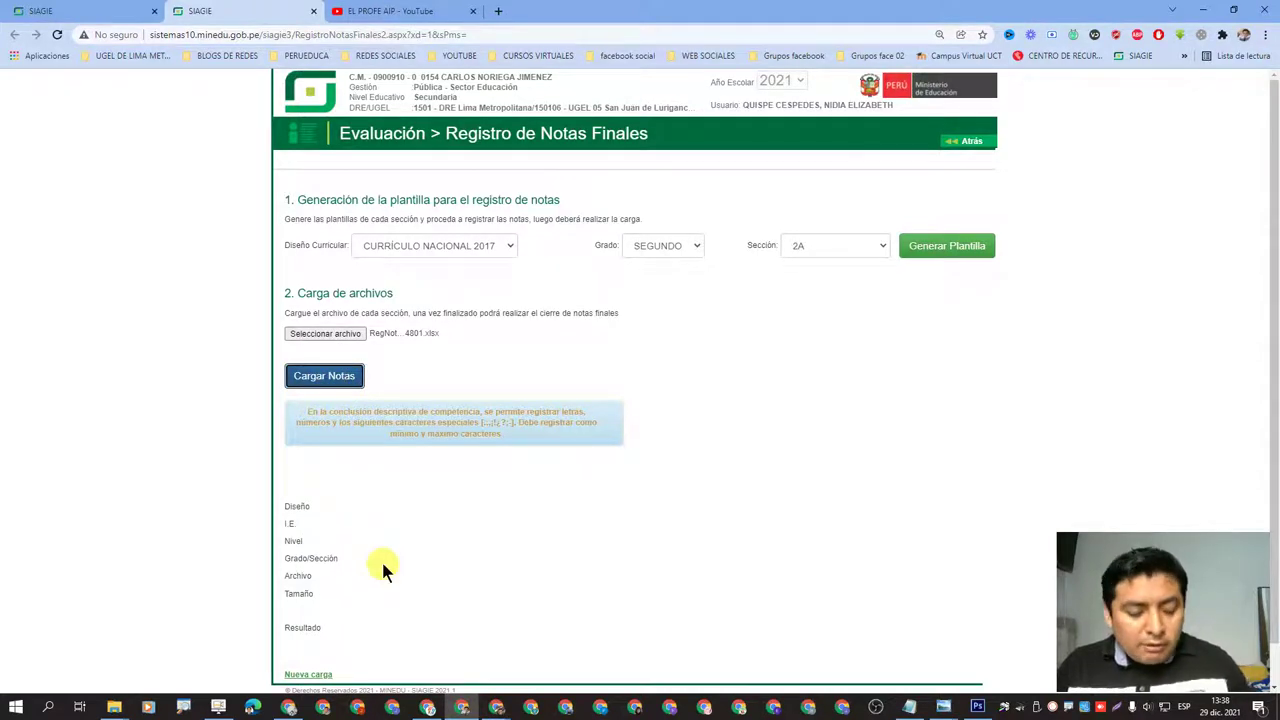